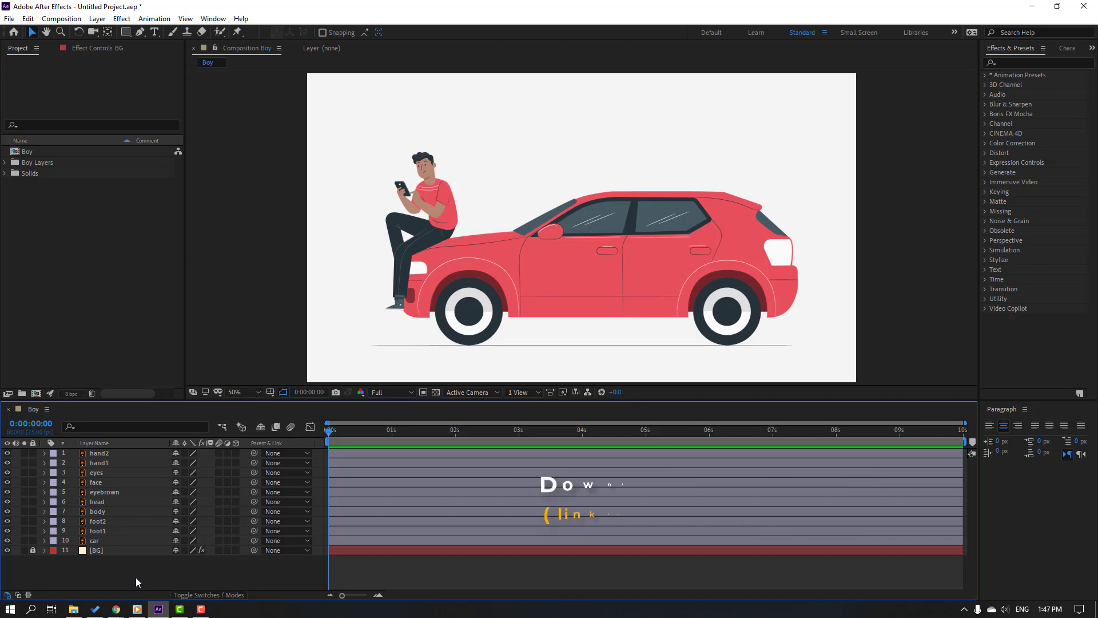
Parent the eyes, face and eyebrown layers to the head layer, and parent the head layer to body
left_click(97, 472)
left_click(102, 483, "shift")
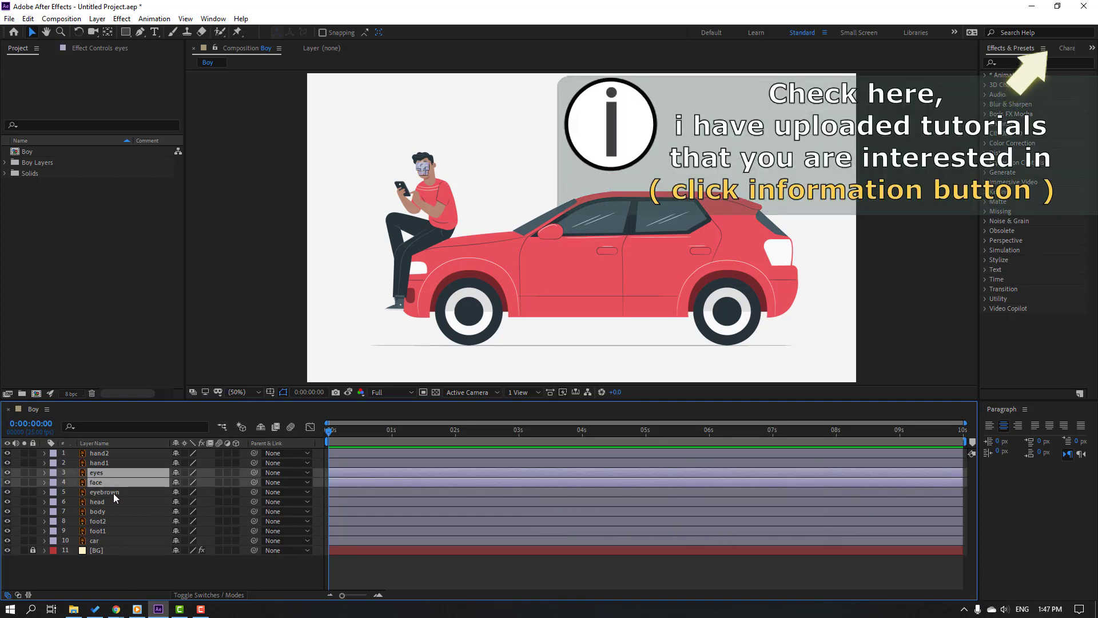
left_click(111, 494, "shift")
left_click_drag(254, 472, 96, 504)
left_click(118, 504)
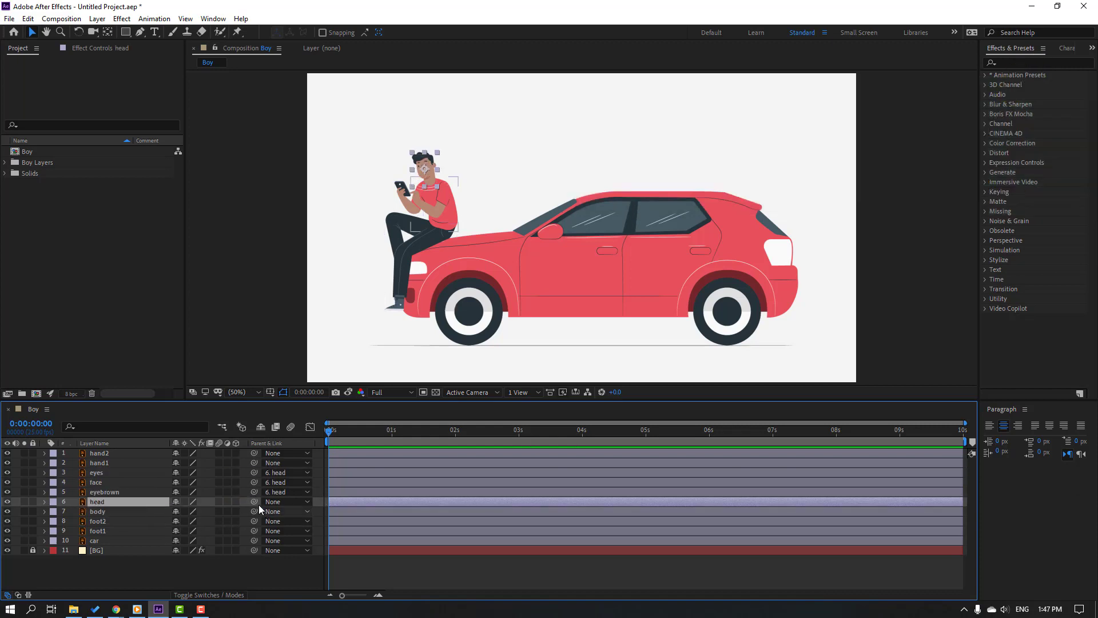
left_click_drag(253, 501, 114, 512)
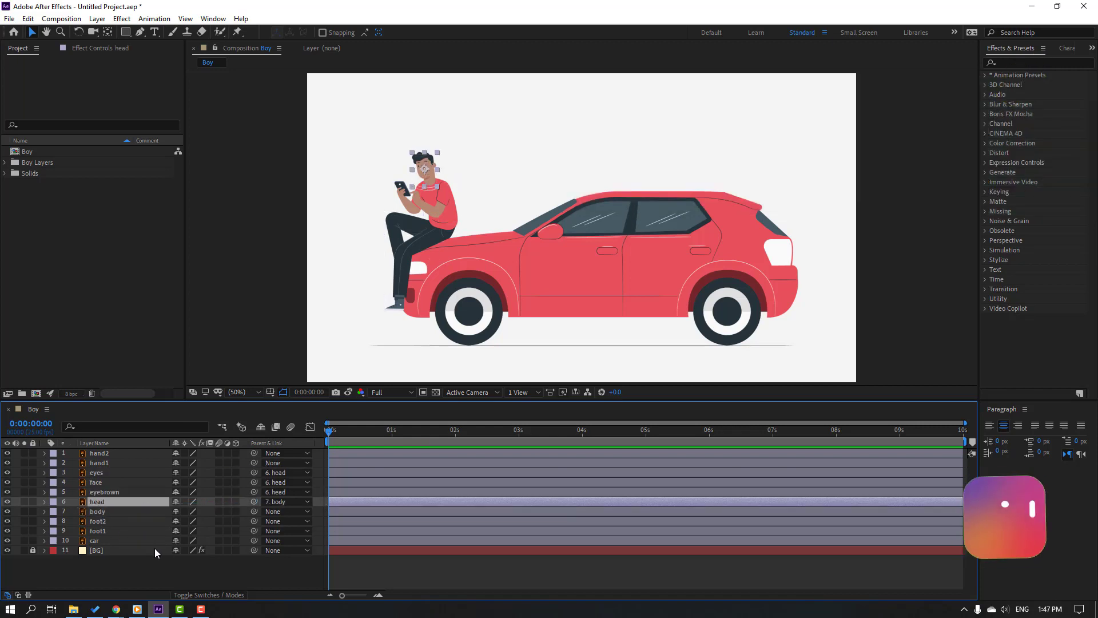
Isolate the head layer, move its anchor point to the base of the neck, and turn its solo off
left_click(24, 502)
key("period")
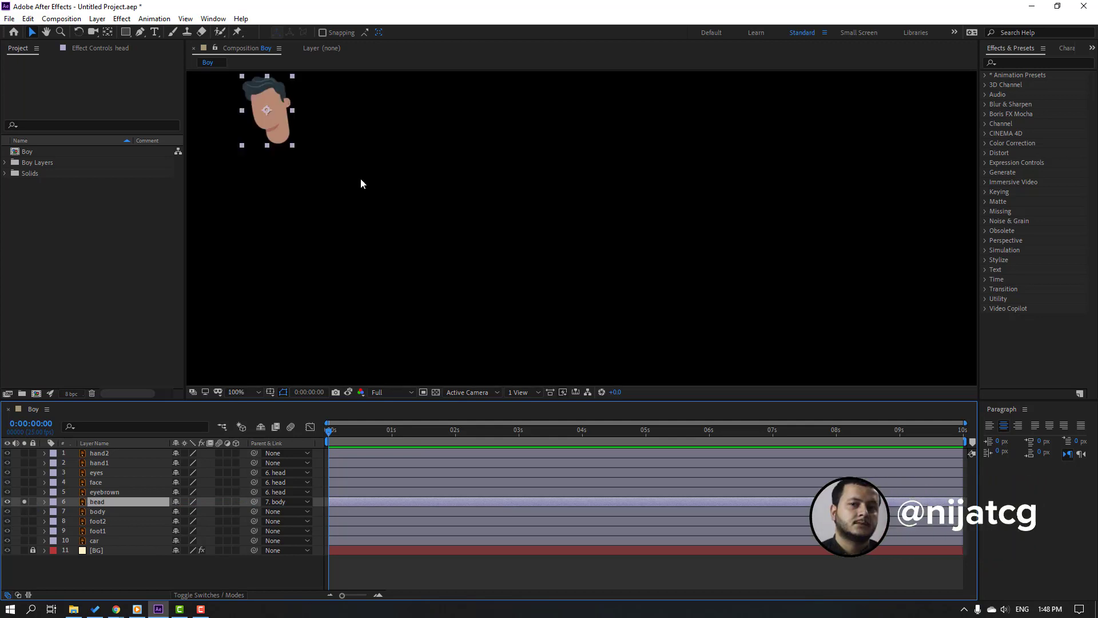
key("period")
key("y")
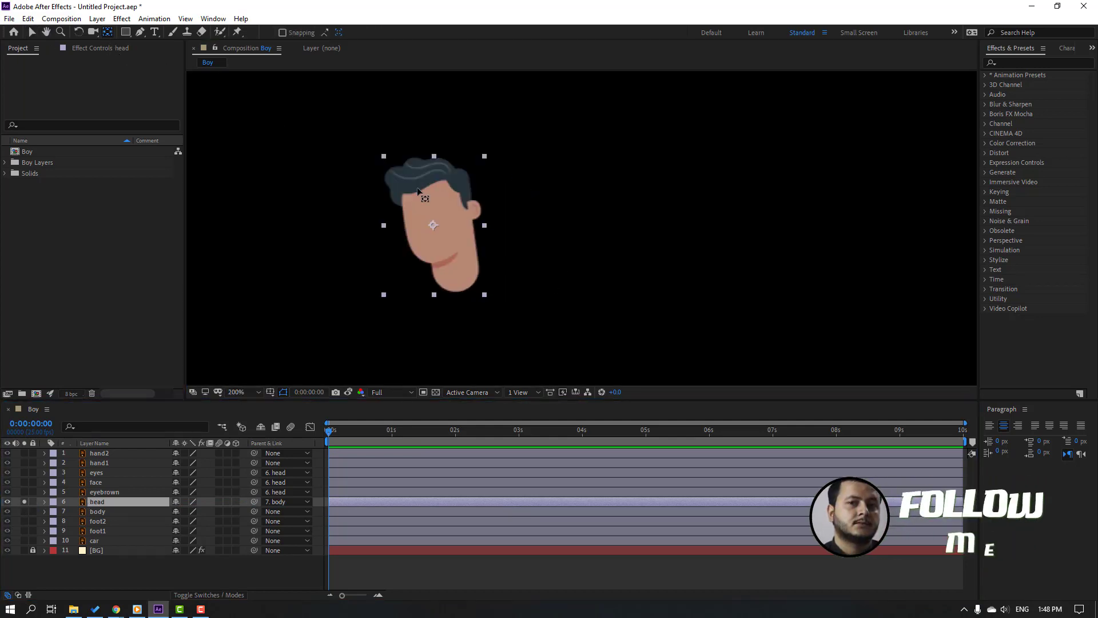
left_click_drag(433, 225, 461, 285)
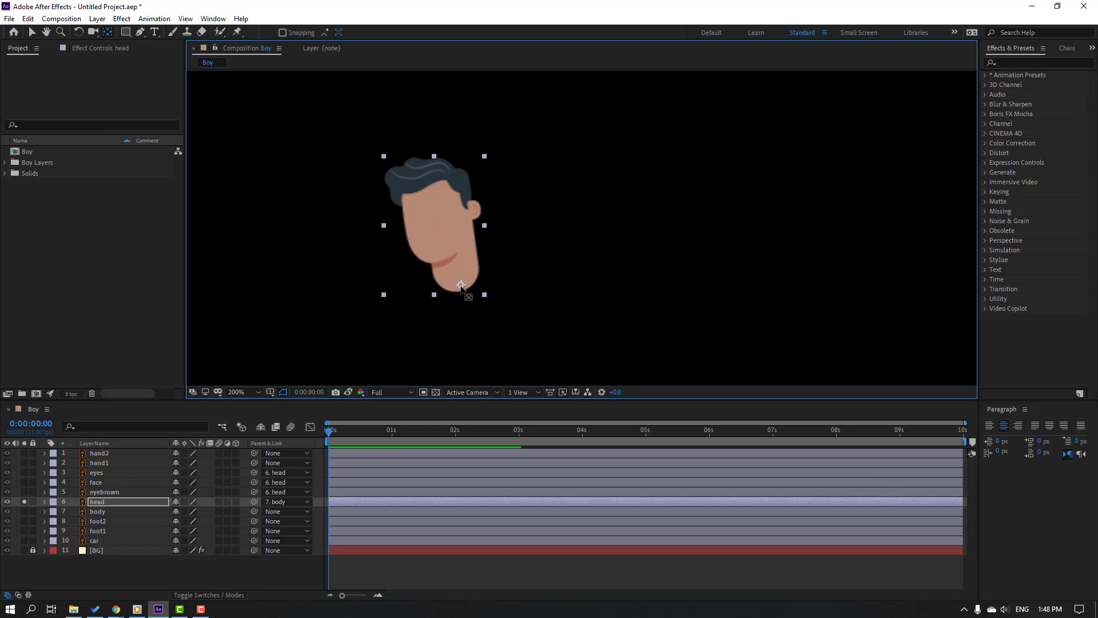
left_click(31, 33)
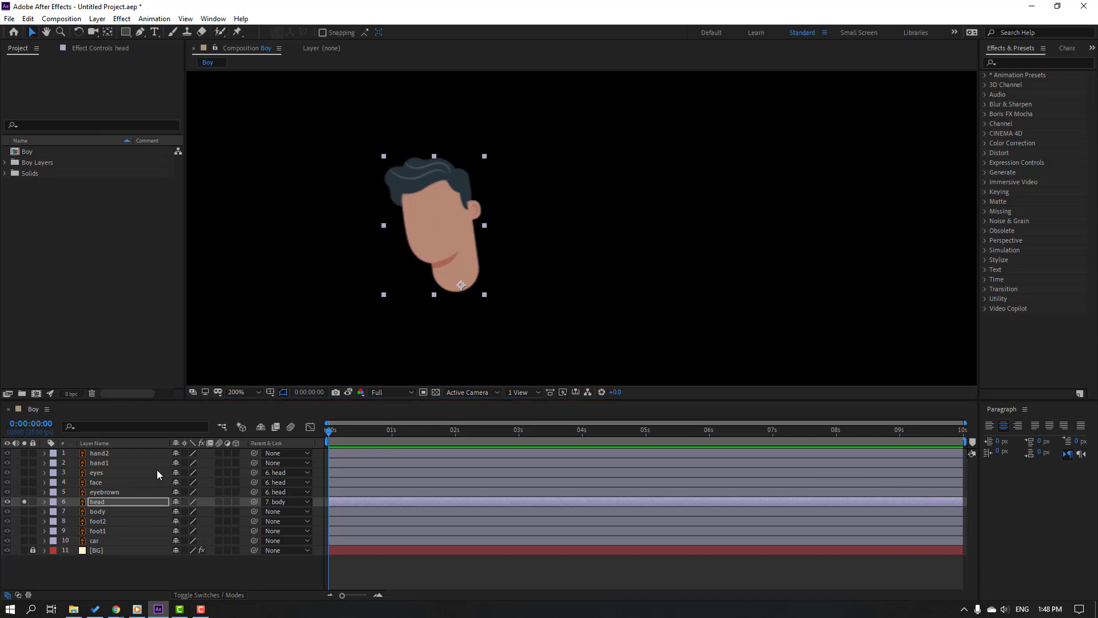
left_click(24, 503)
Isolate the body layer, move its anchor point to the bottom of the shirt at the waist, and turn its solo off
scroll(537, 252, "down", 1)
left_click_drag(532, 300, 493, 245)
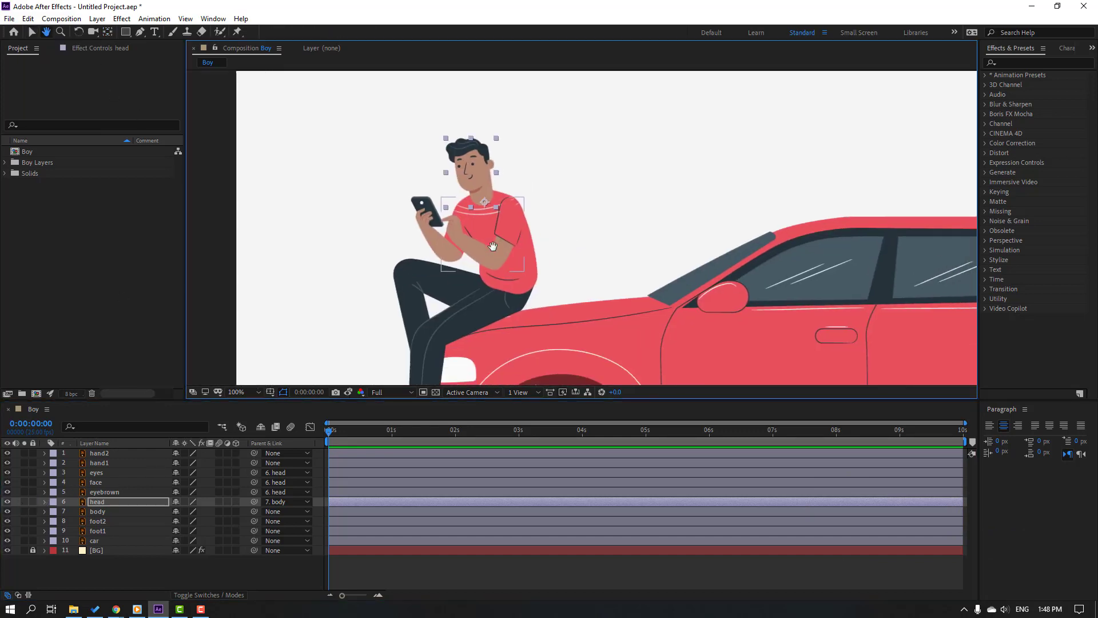
left_click(105, 513)
left_click(24, 511)
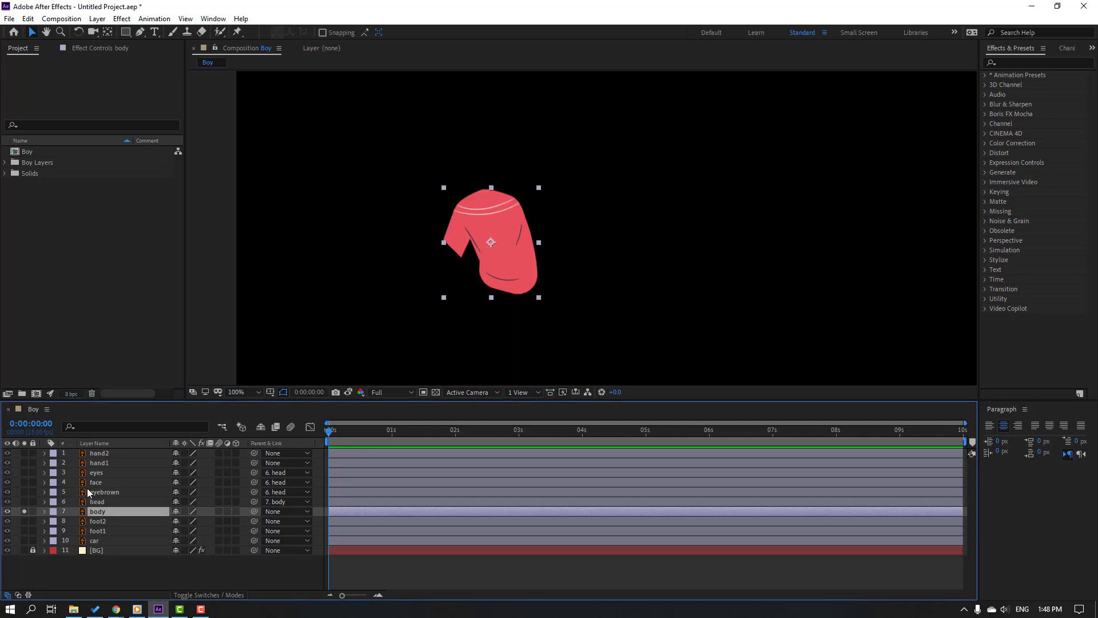
key("period")
left_click(109, 33)
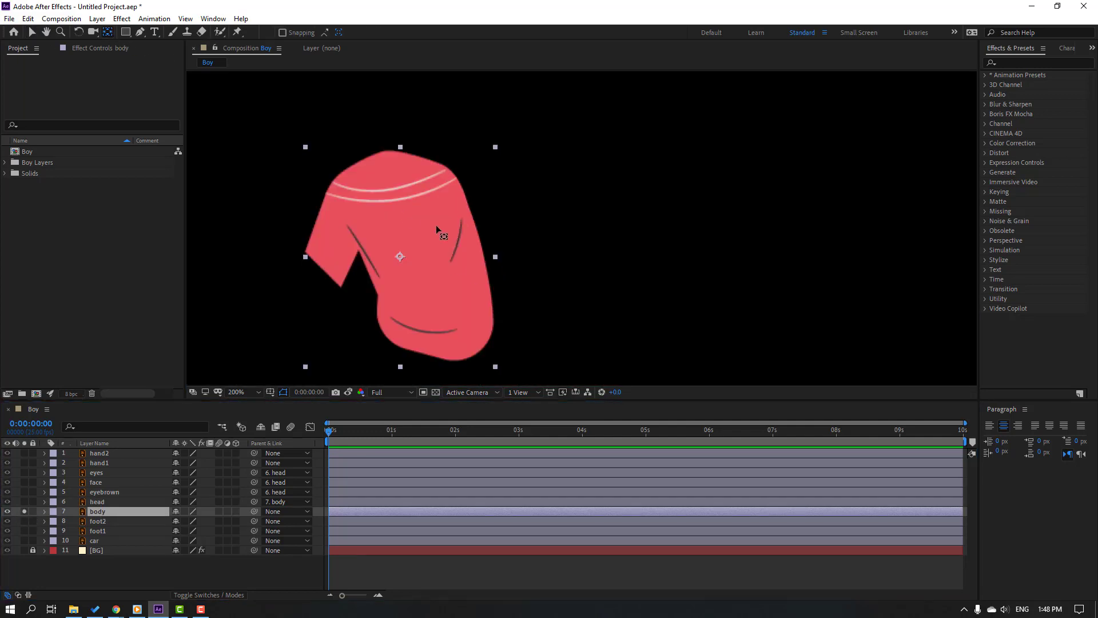
left_click_drag(400, 257, 433, 319)
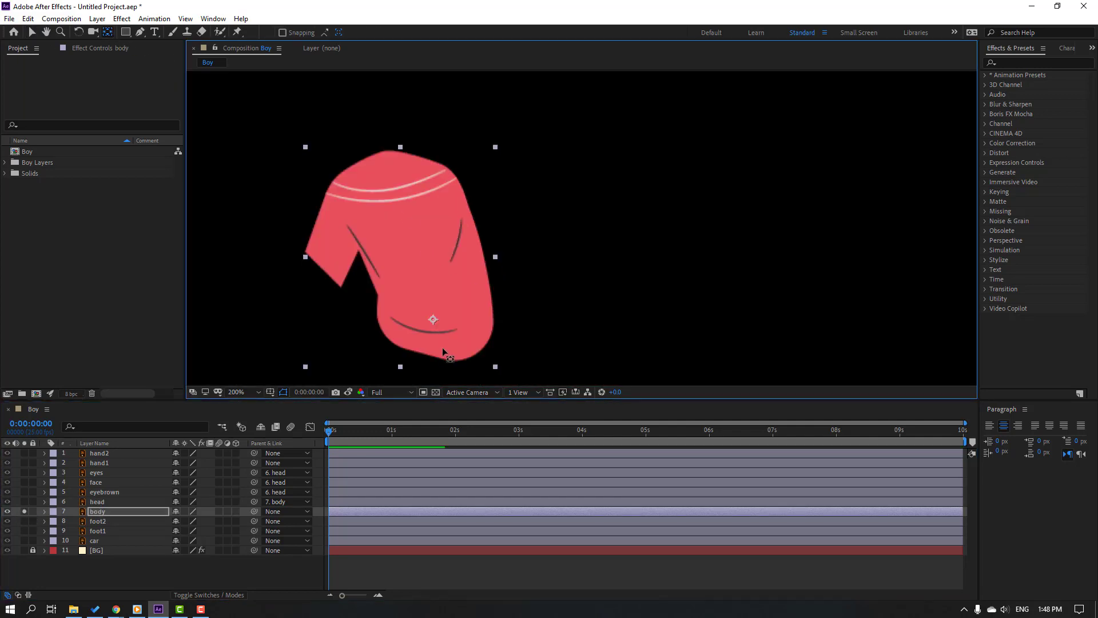
left_click(32, 32)
left_click(24, 513)
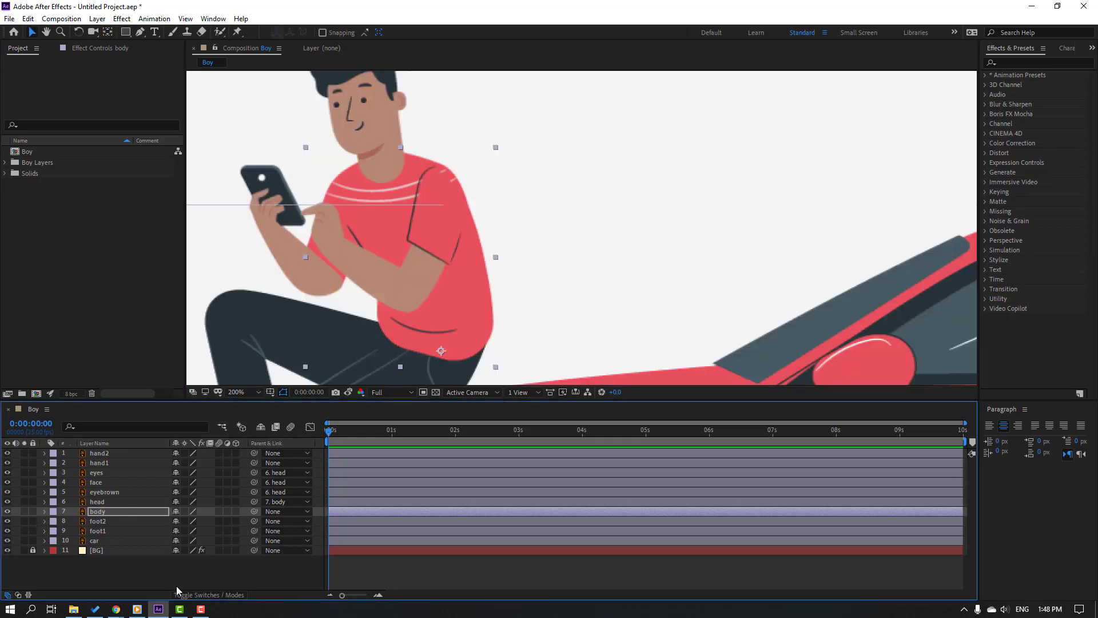
left_click(170, 563)
Solo the foot1 layer and move its anchor point to the hip end of the leg
scroll(417, 335, "down", 1)
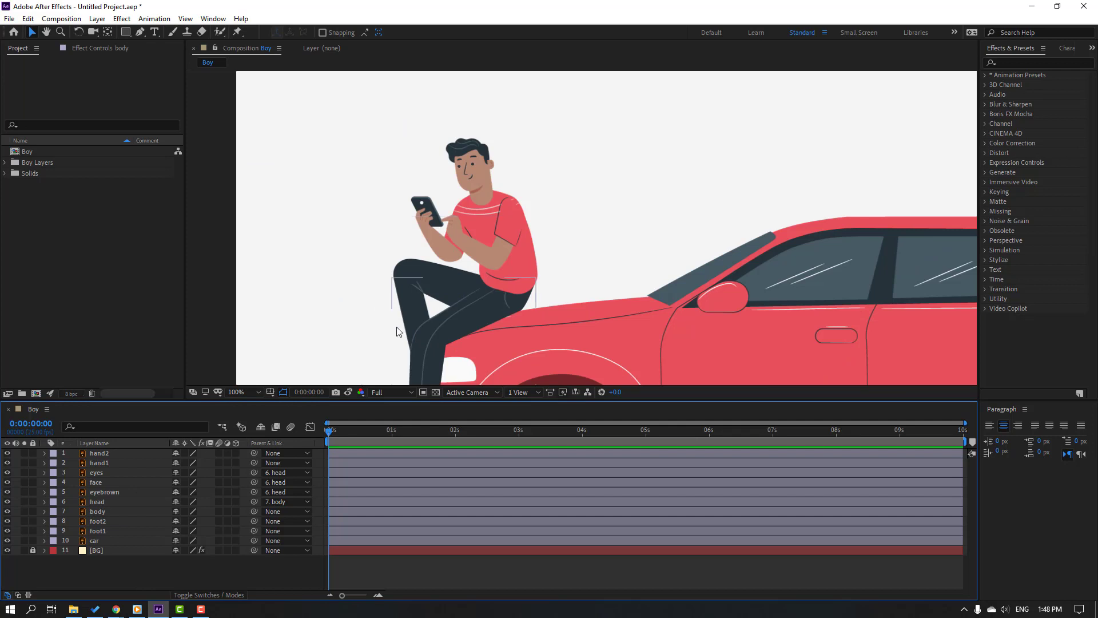
left_click_drag(376, 306, 374, 294)
left_click(103, 534)
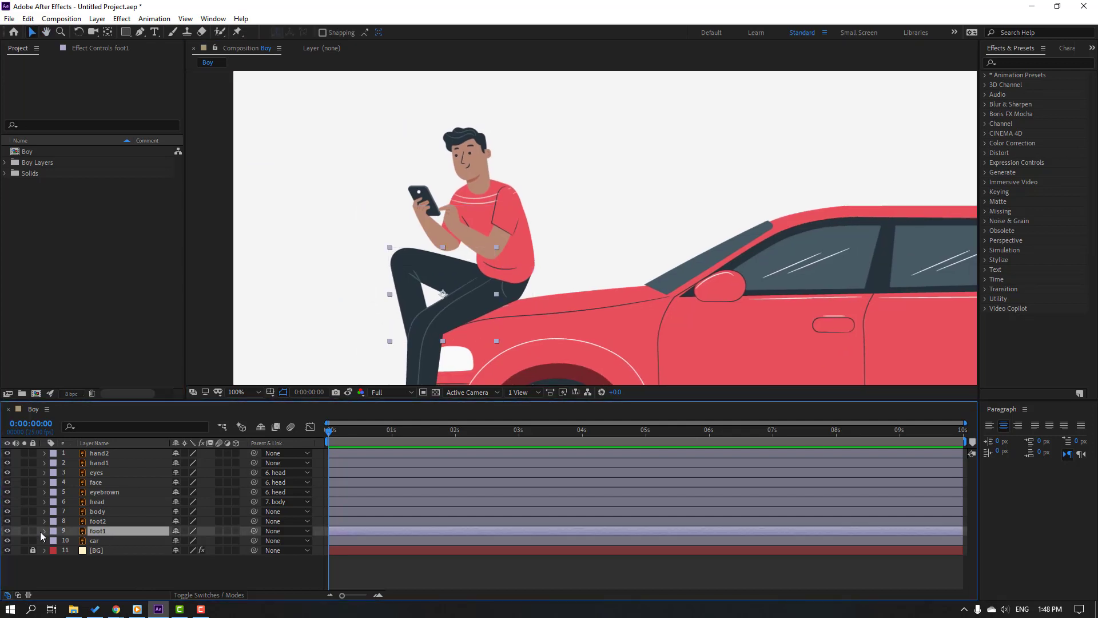
left_click(24, 530)
left_click_drag(461, 286, 466, 261)
key("y")
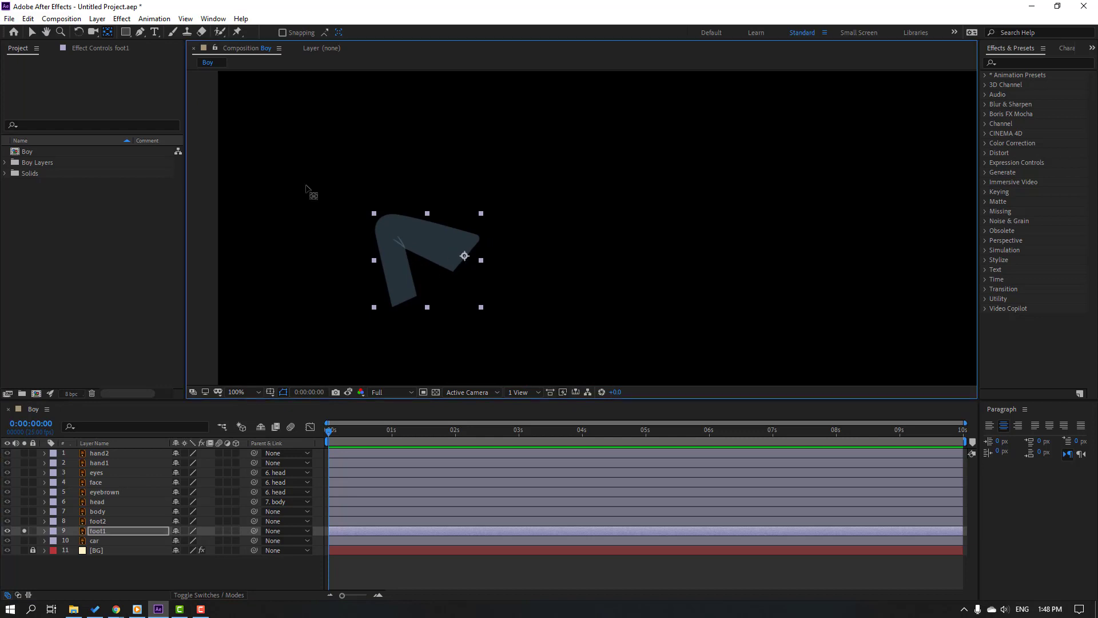
left_click(34, 34)
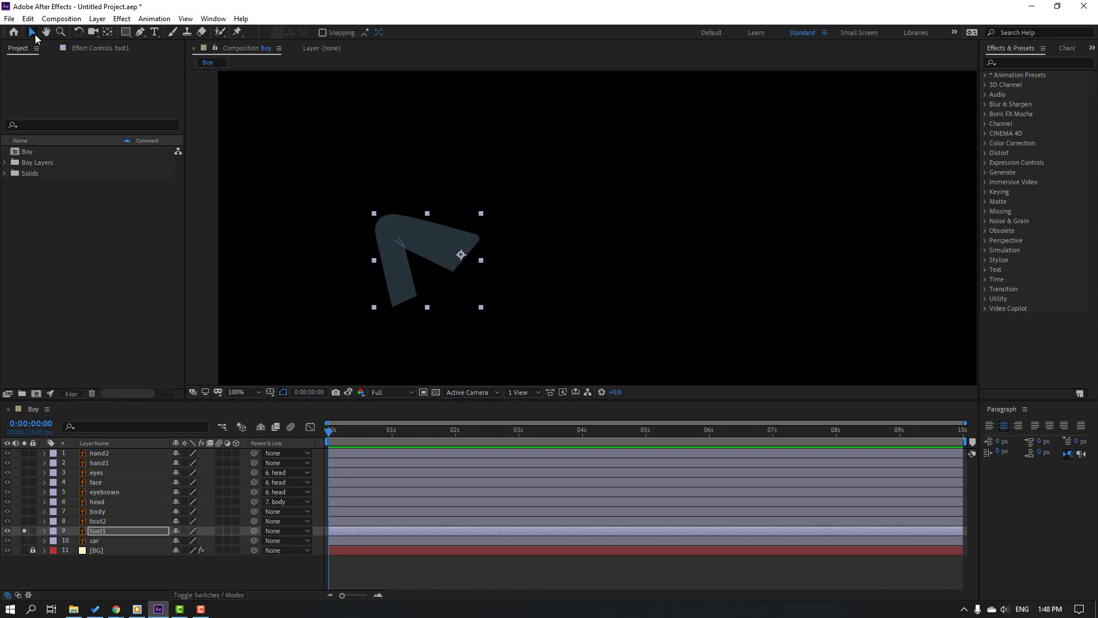
Solo foot2, move its anchor point to the hip end of the leg, and turn off solo for both foot layers
left_click(107, 524)
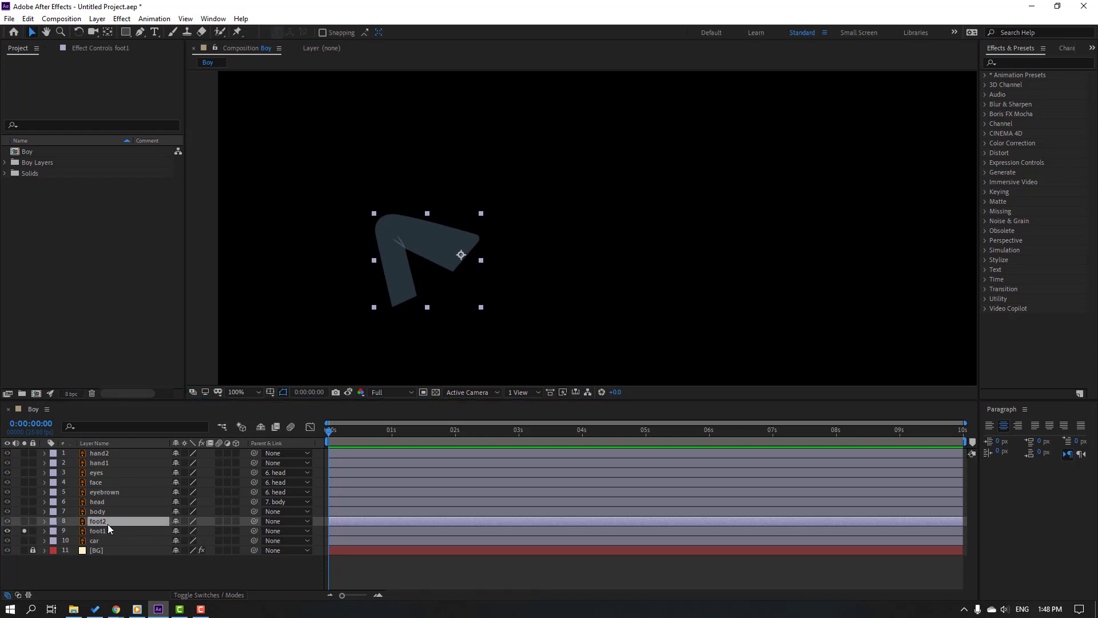
left_click(24, 521)
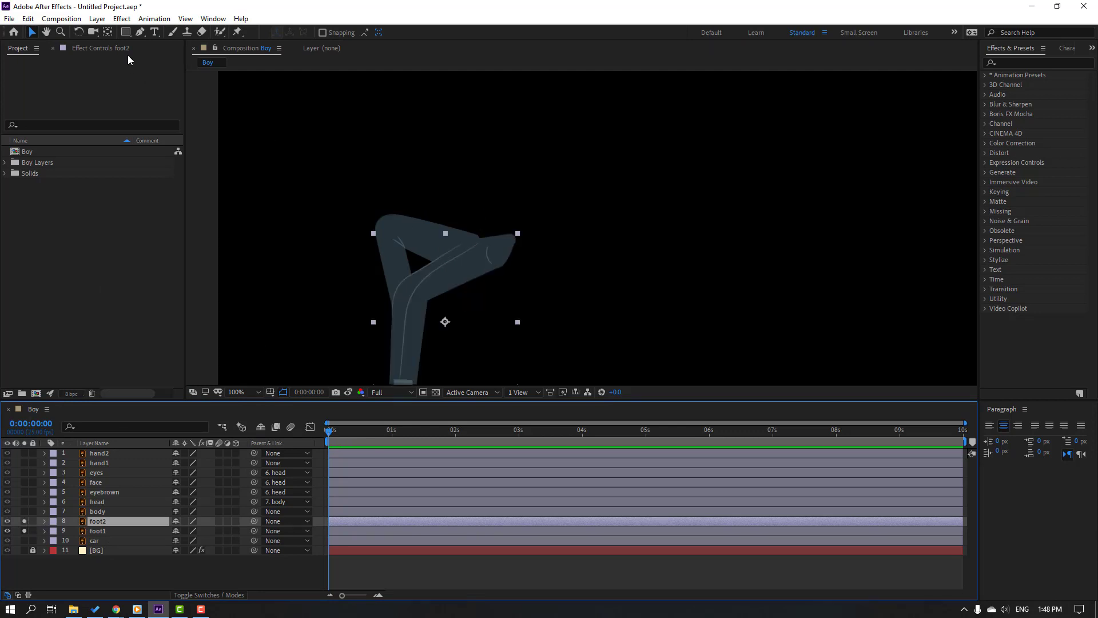
left_click(106, 33)
left_click_drag(445, 322, 511, 241)
left_click(31, 32)
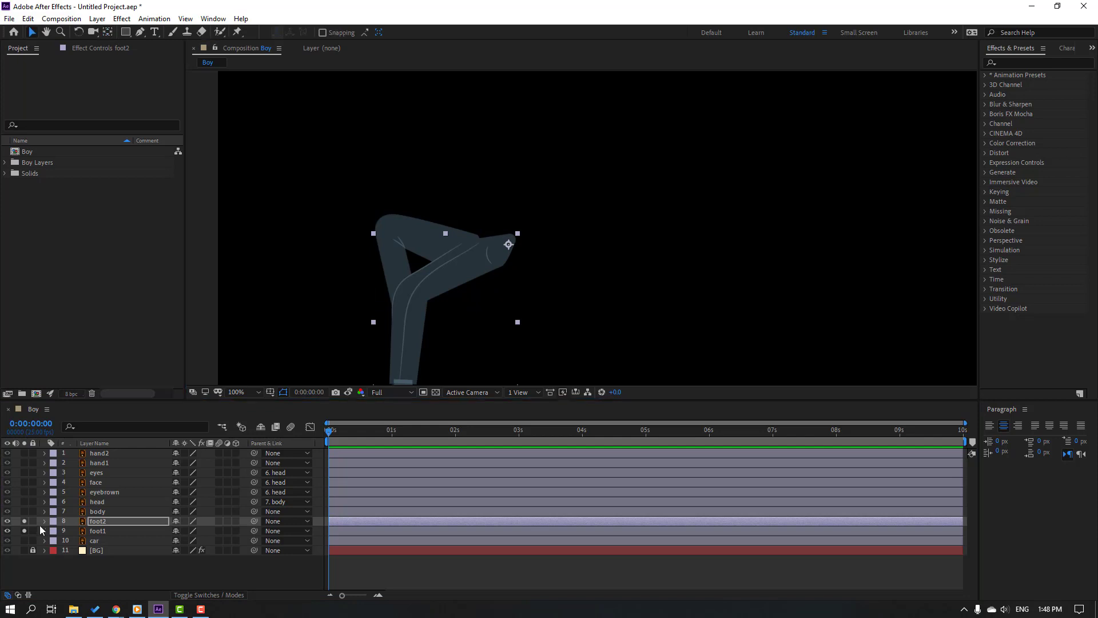
left_click(25, 522)
Parent the foot1, foot2, hand1 and hand2 layers to the body layer
left_click(101, 531)
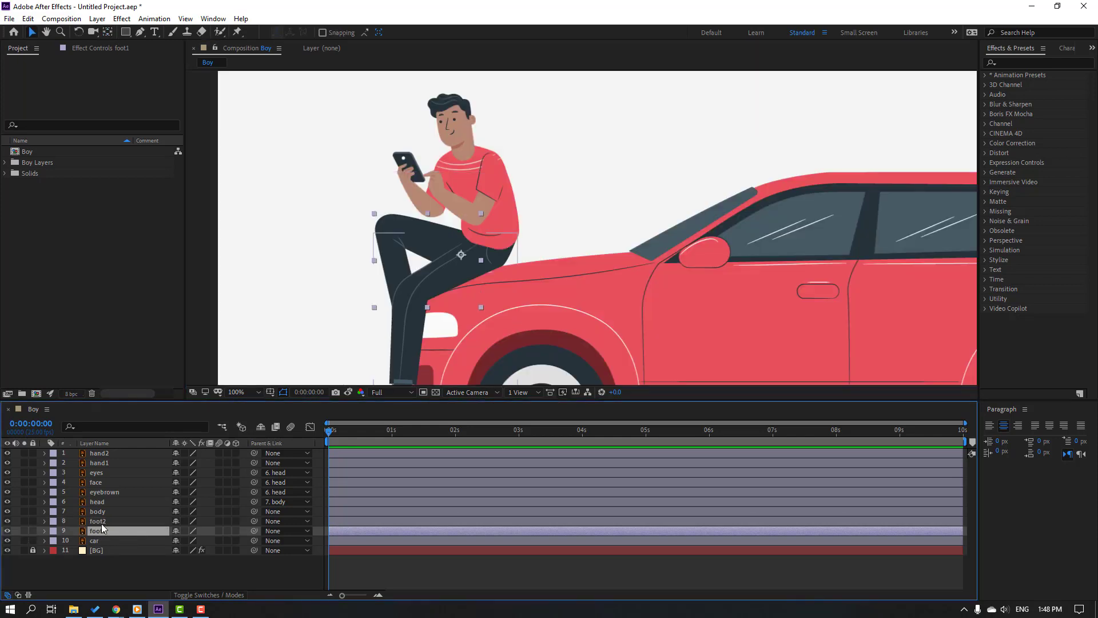
left_click(104, 523, "ctrl")
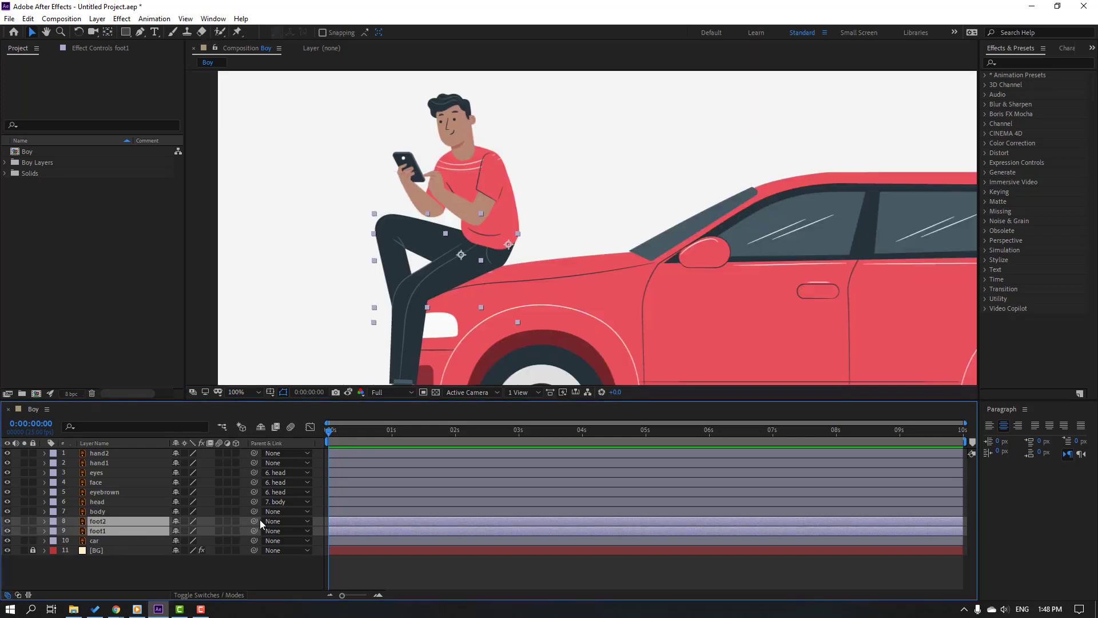
left_click_drag(254, 522, 100, 511)
left_click(93, 463)
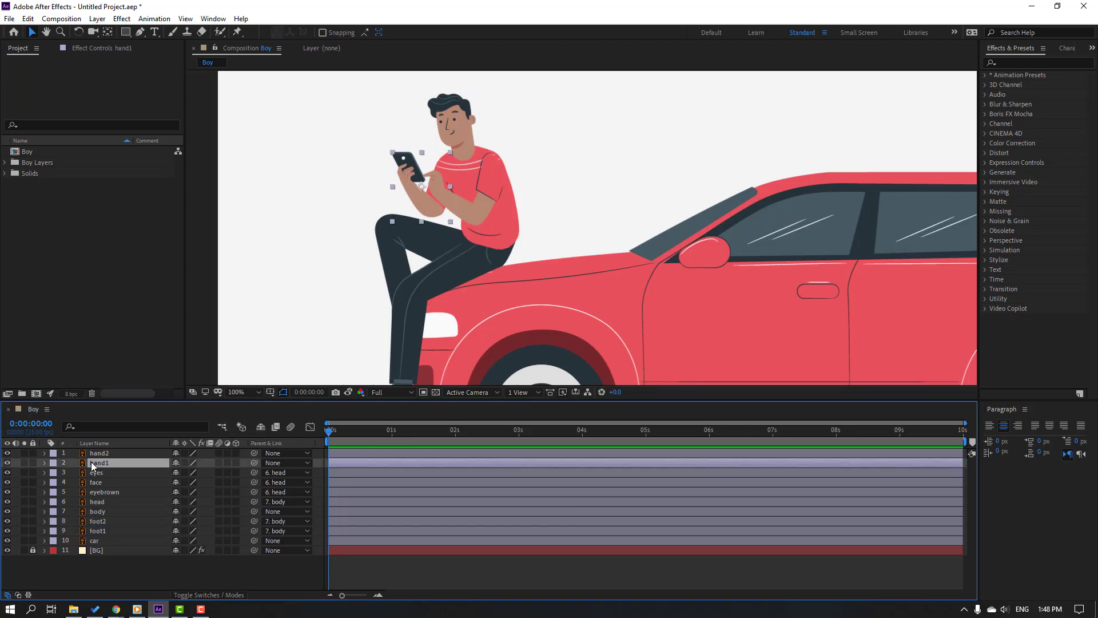
left_click(109, 453, "ctrl")
left_click_drag(256, 452, 114, 511)
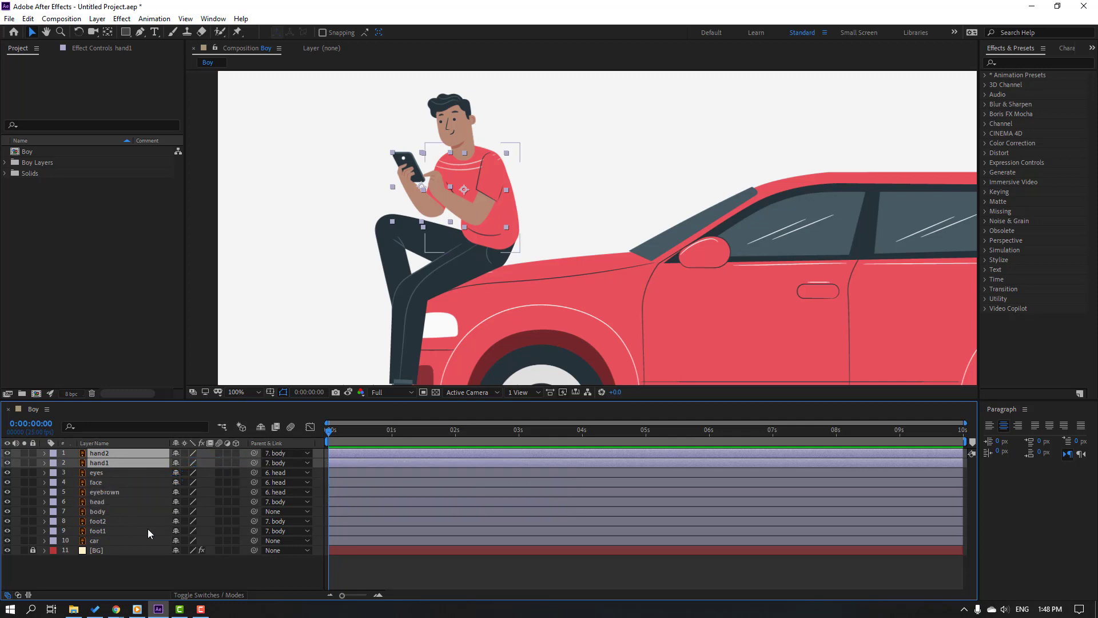
left_click(106, 552)
Solo the hand2 layer and place puppet pins on its shoulder, elbow and wrist
left_click(107, 454)
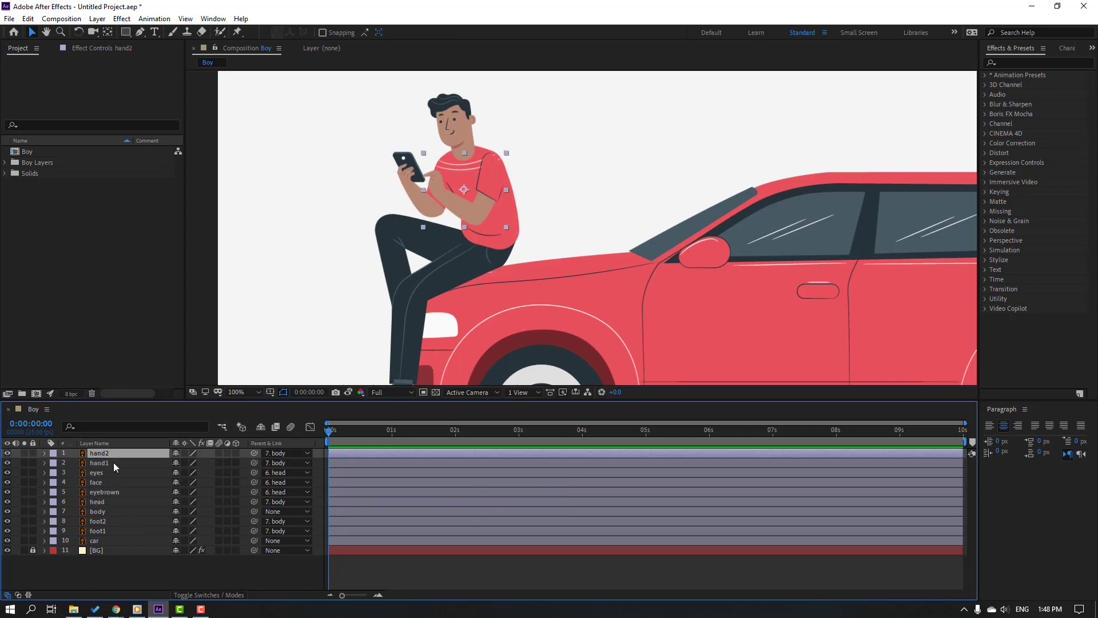
left_click(24, 453)
scroll(269, 114, "up", 1)
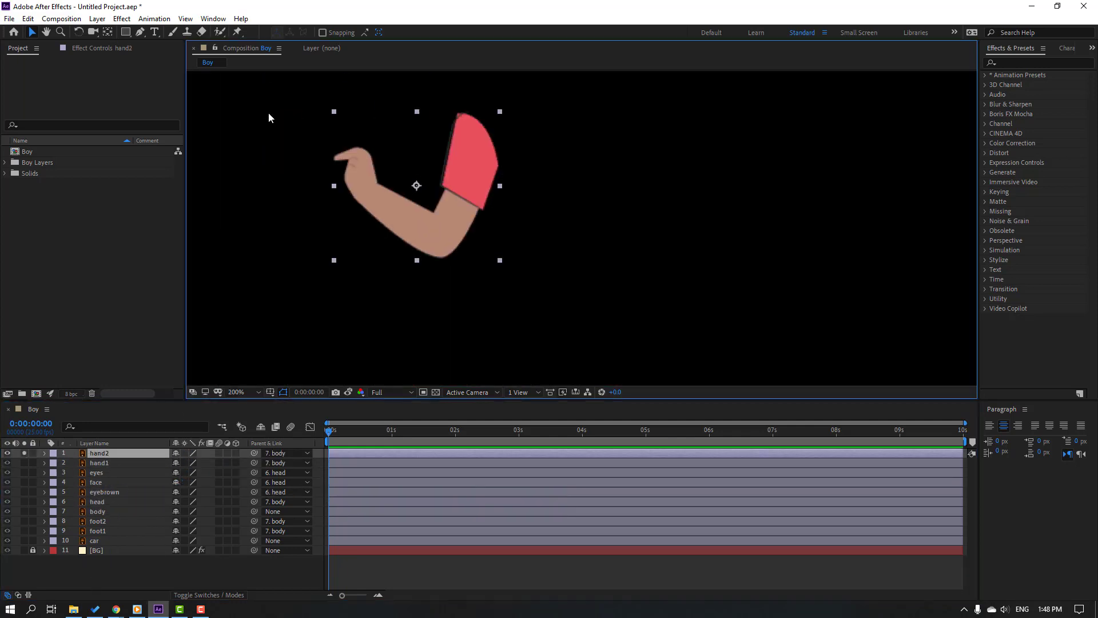
left_click(238, 32)
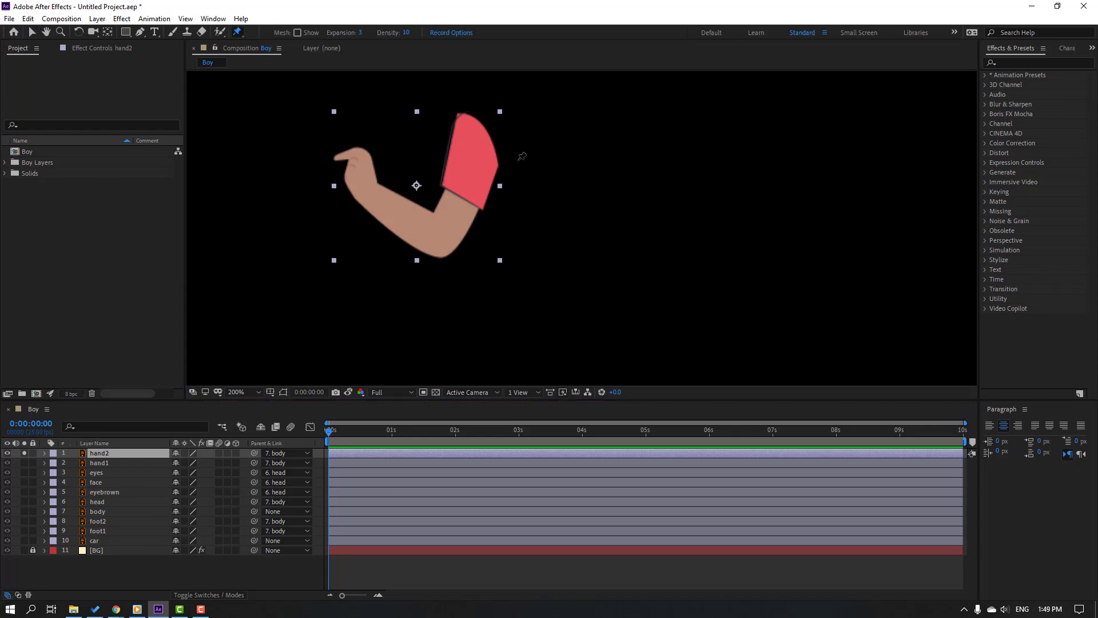
left_click(478, 138)
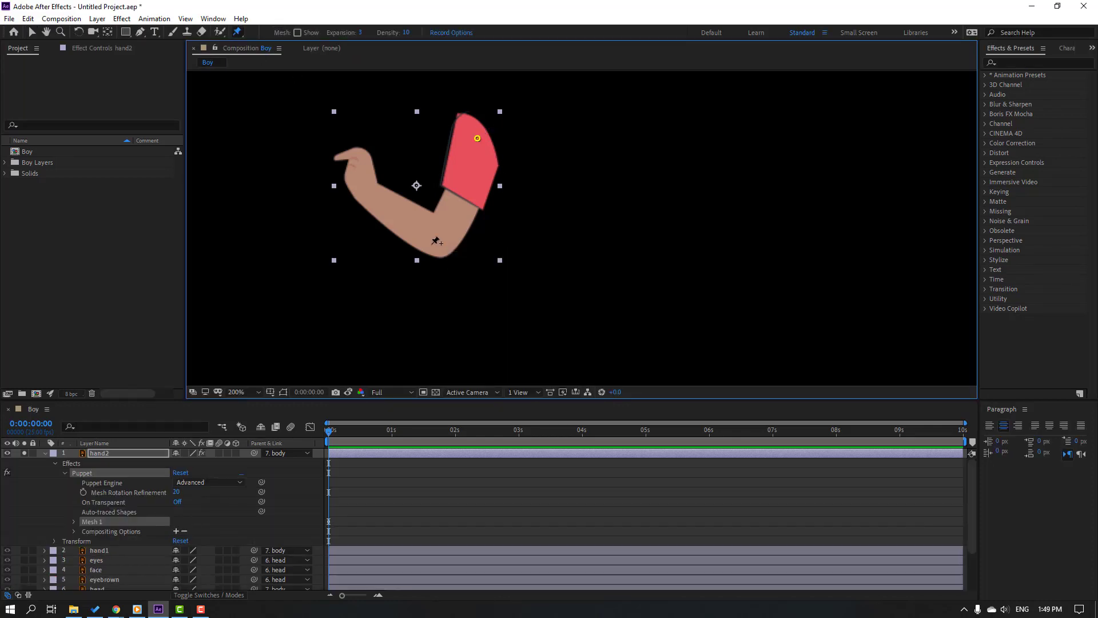
left_click(362, 172)
left_click(33, 33)
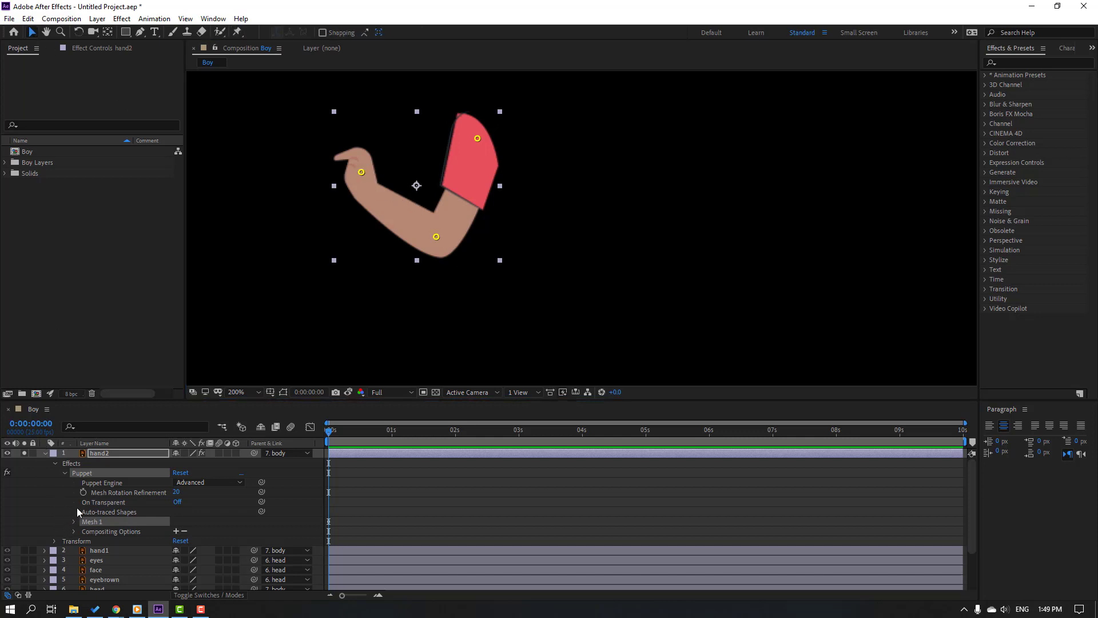
Set the Puppet Engine of hand2's Puppet effect to Legacy
left_click(93, 485)
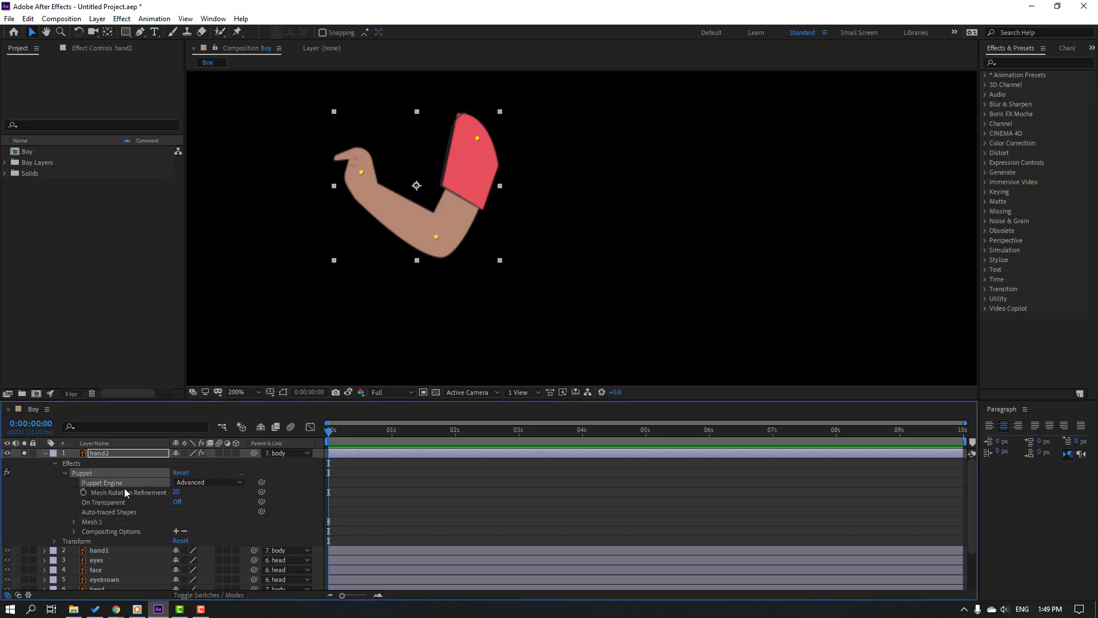
left_click(198, 482)
left_click(221, 495)
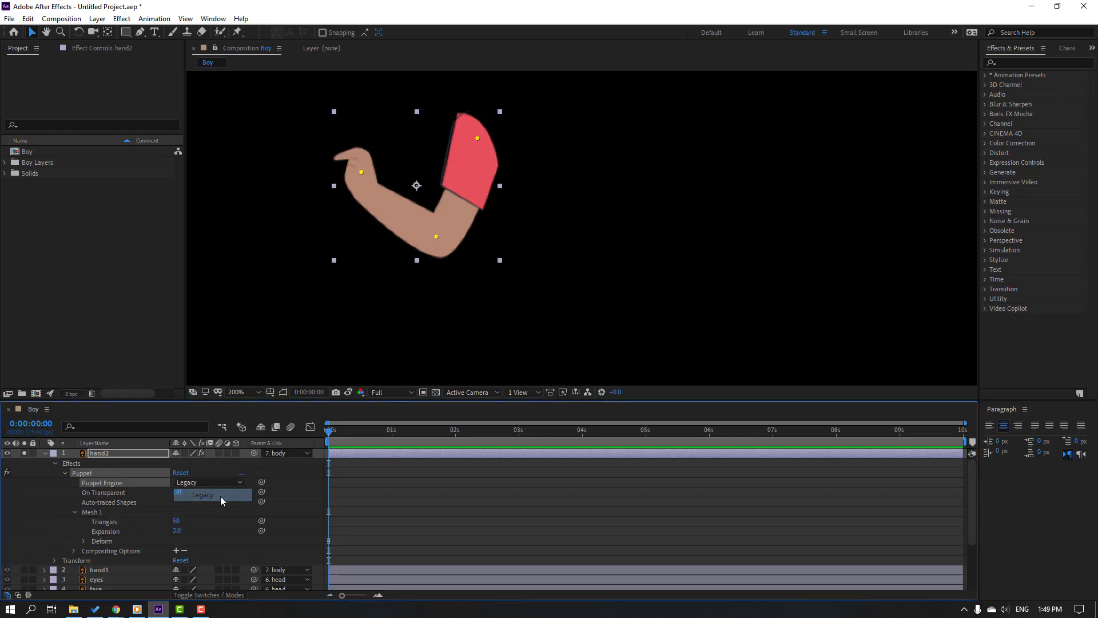
Open Duik Bassel.2 and add bones for hand2's puppet pins from its rigging links and constraints
left_click(213, 19)
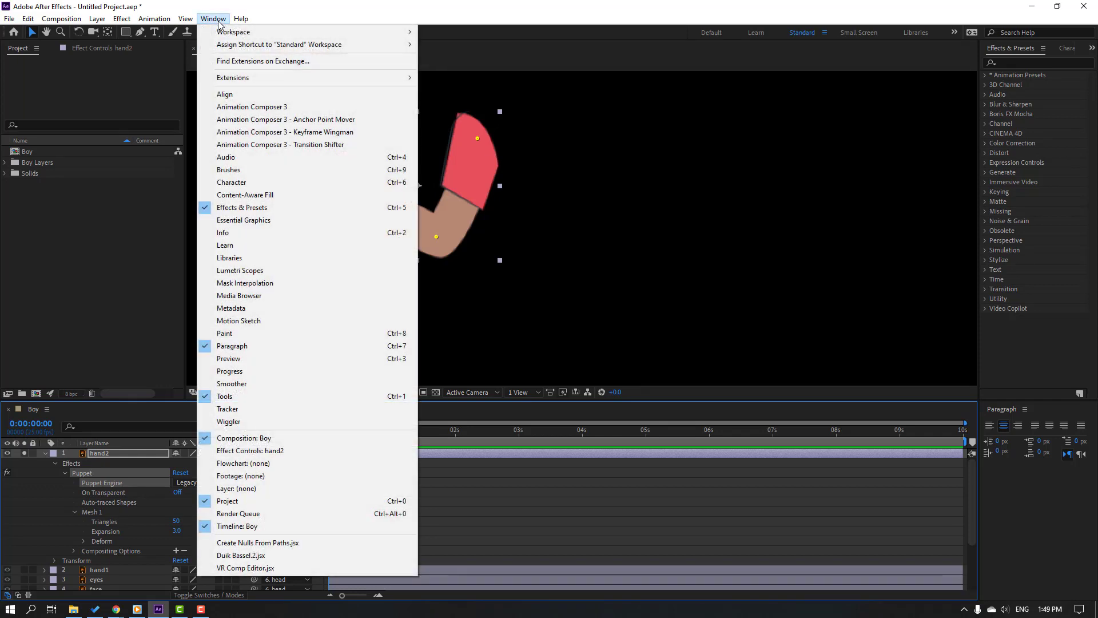
left_click(245, 555)
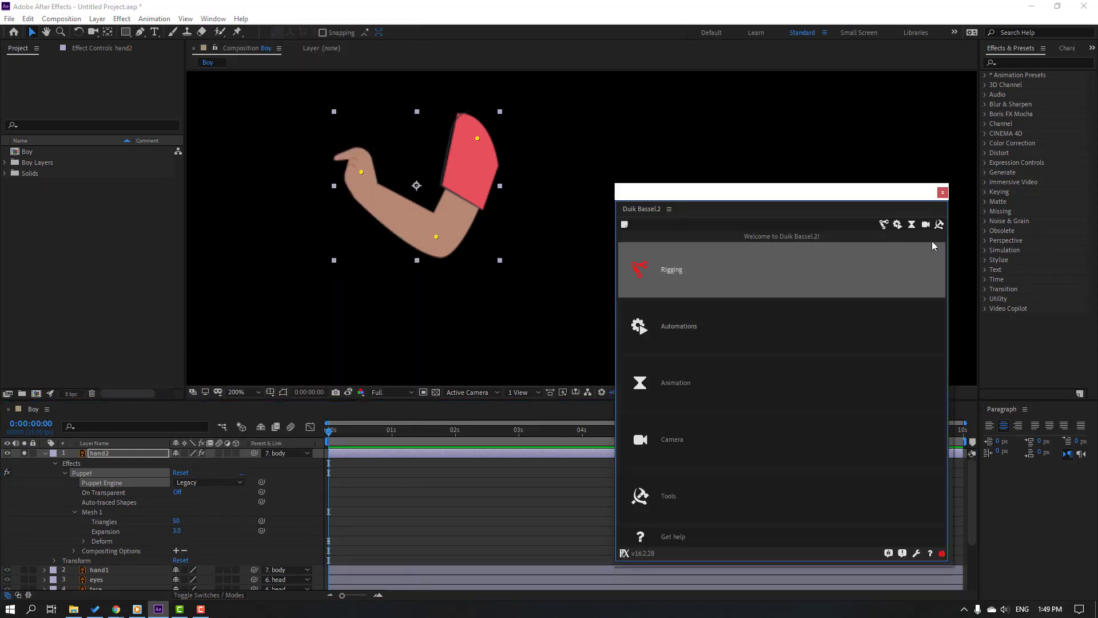
left_click(885, 225)
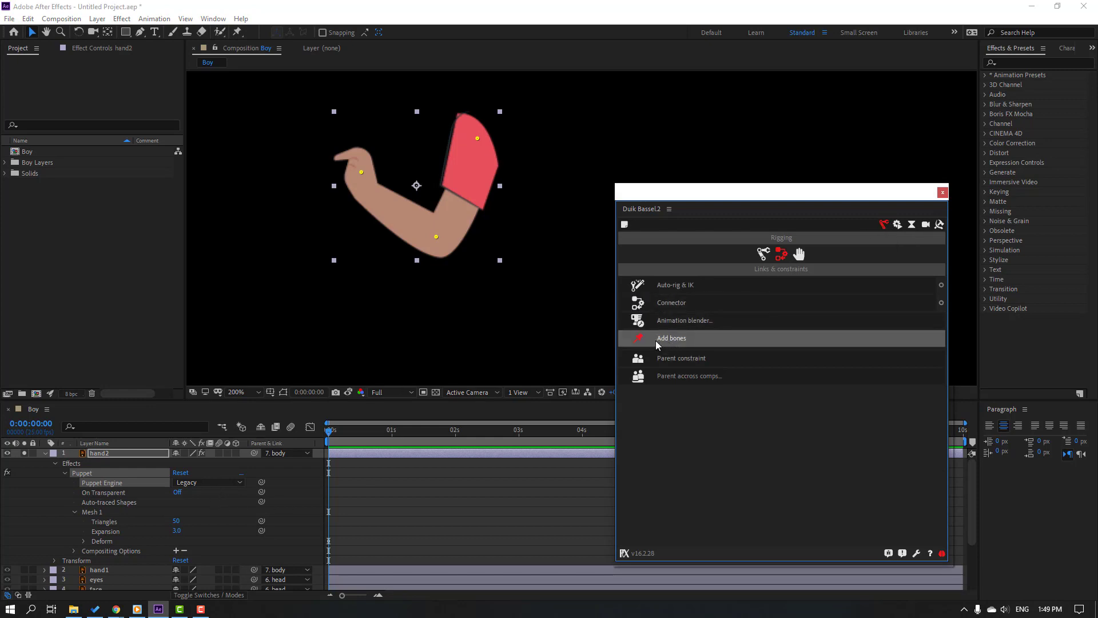
left_click(678, 341)
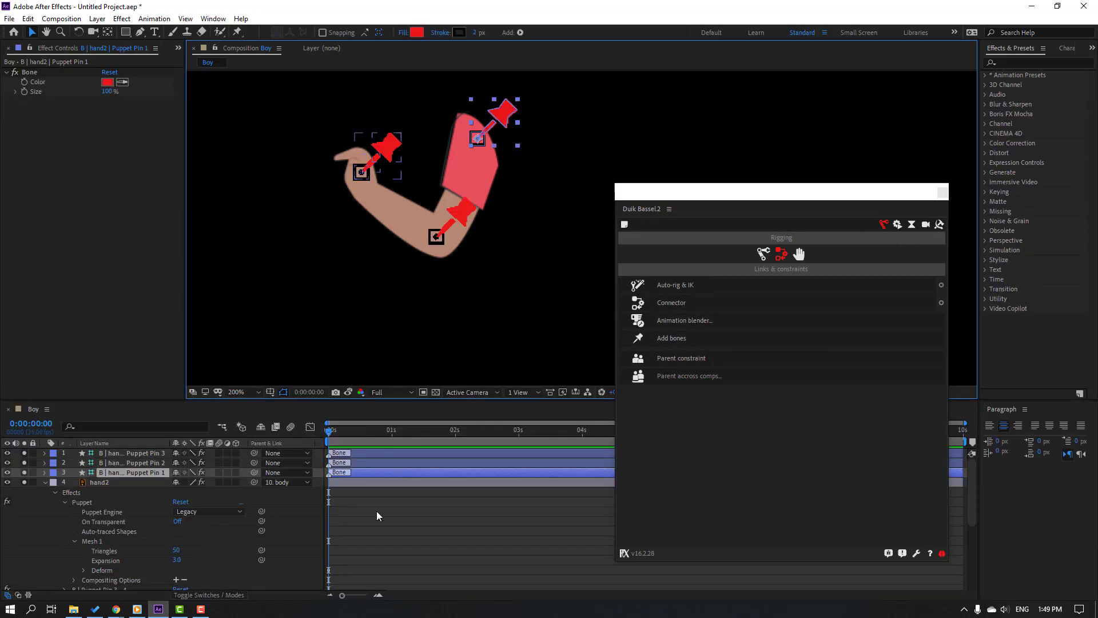
Parent hand2's Puppet Pin 3 bone to the Puppet Pin 2 bone, and the Puppet Pin 2 bone to the Puppet Pin 1 bone
left_click(43, 527)
left_click(141, 456)
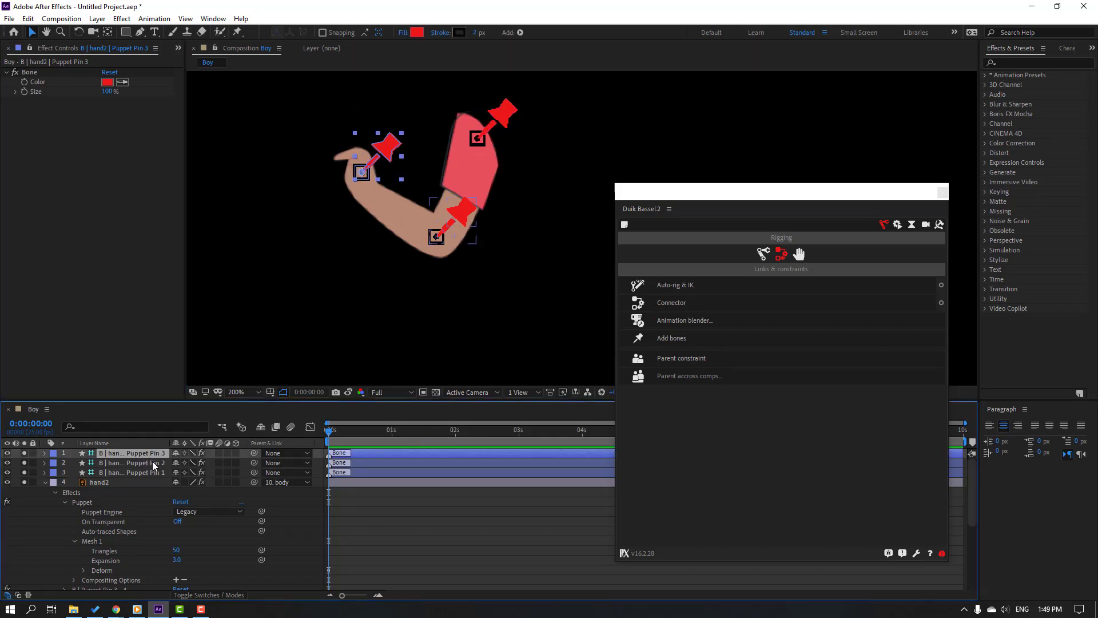
left_click_drag(254, 452, 164, 462)
left_click(149, 465)
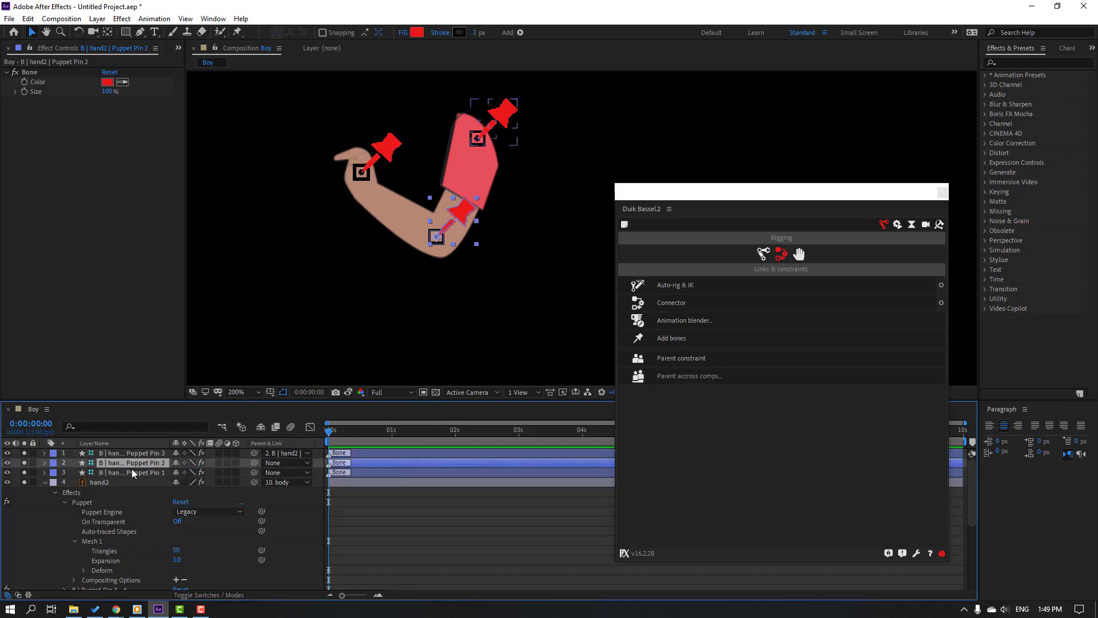
left_click_drag(253, 465, 134, 476)
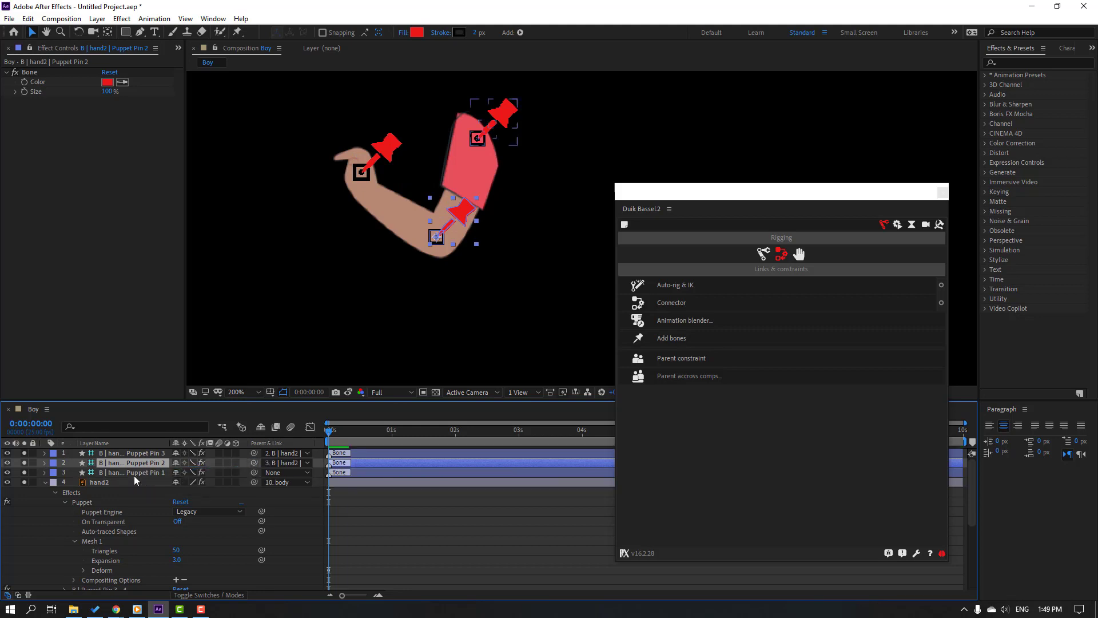
Parent hand2's Puppet Pin 1 bone to the body layer and turn off solo for hand2 and its bones
left_click(46, 483)
left_click(171, 472)
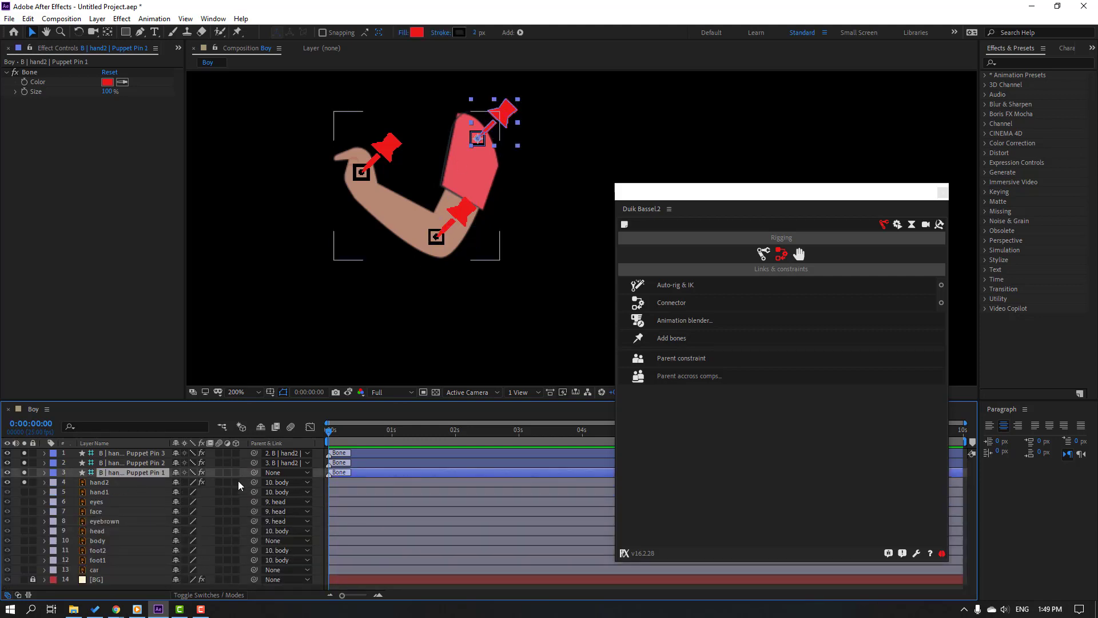
left_click_drag(253, 472, 109, 541)
left_click_drag(24, 482, 23, 446)
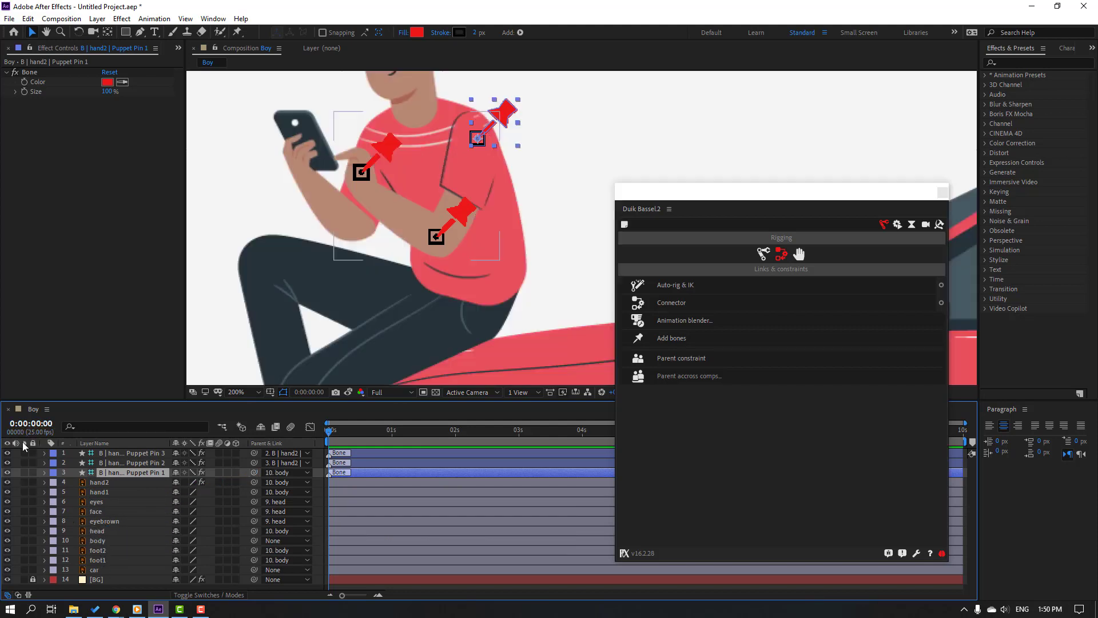
Apply Duik's Auto-rig & IK to hand2's three puppet pin bones
left_click(114, 462, "shift")
left_click(114, 453, "shift")
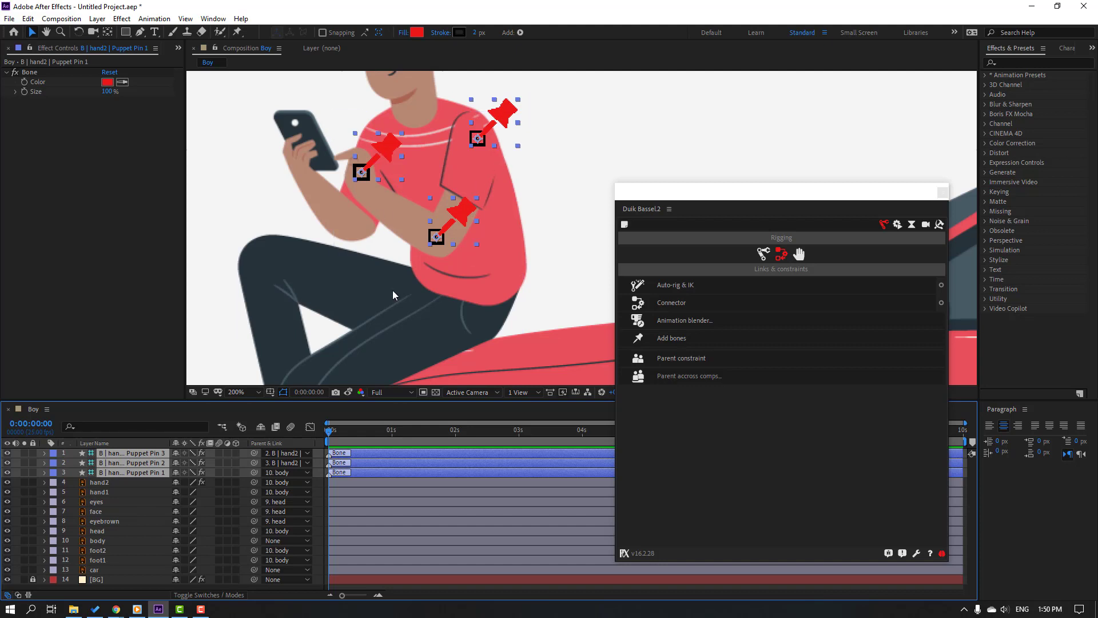
left_click(706, 286)
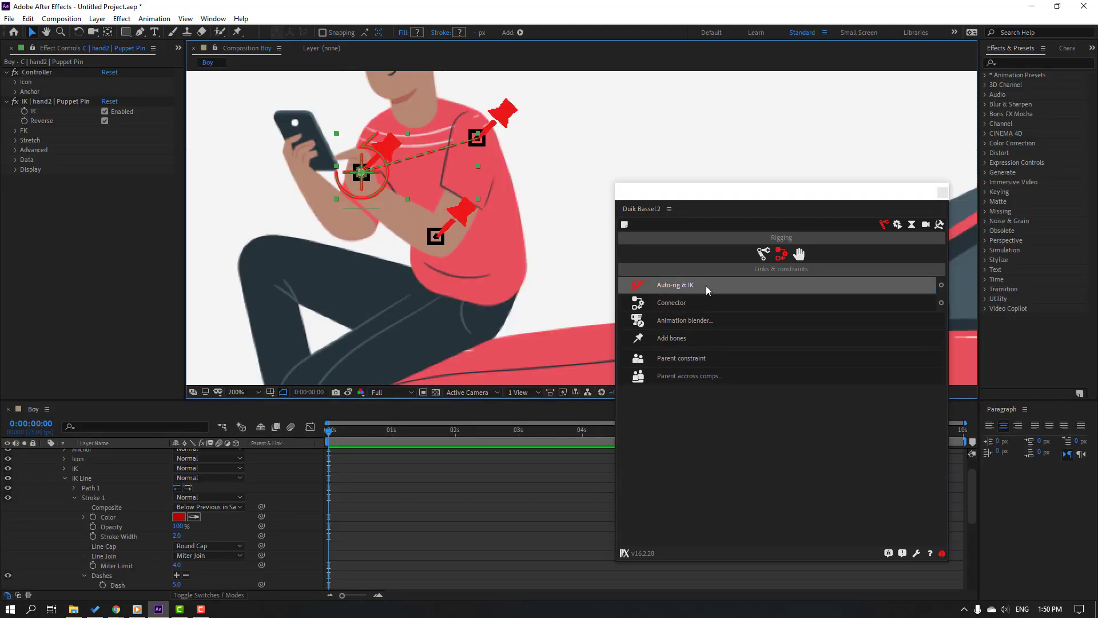
Test the IK arm by moving the hand2 controller around the wrist area
left_click(369, 180)
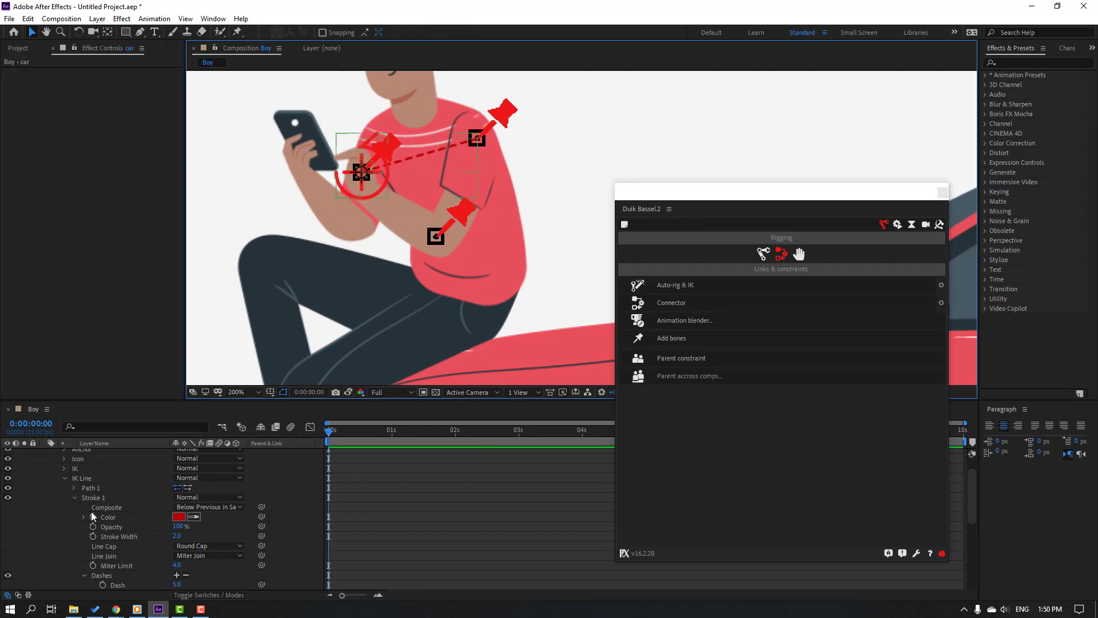
scroll(93, 514, "up", 2)
left_click(113, 453)
mouse_move(363, 181)
left_mouse_down()
mouse_move(361, 193)
mouse_move(380, 198)
mouse_move(338, 186)
mouse_move(362, 203)
mouse_move(347, 182)
left_mouse_up()
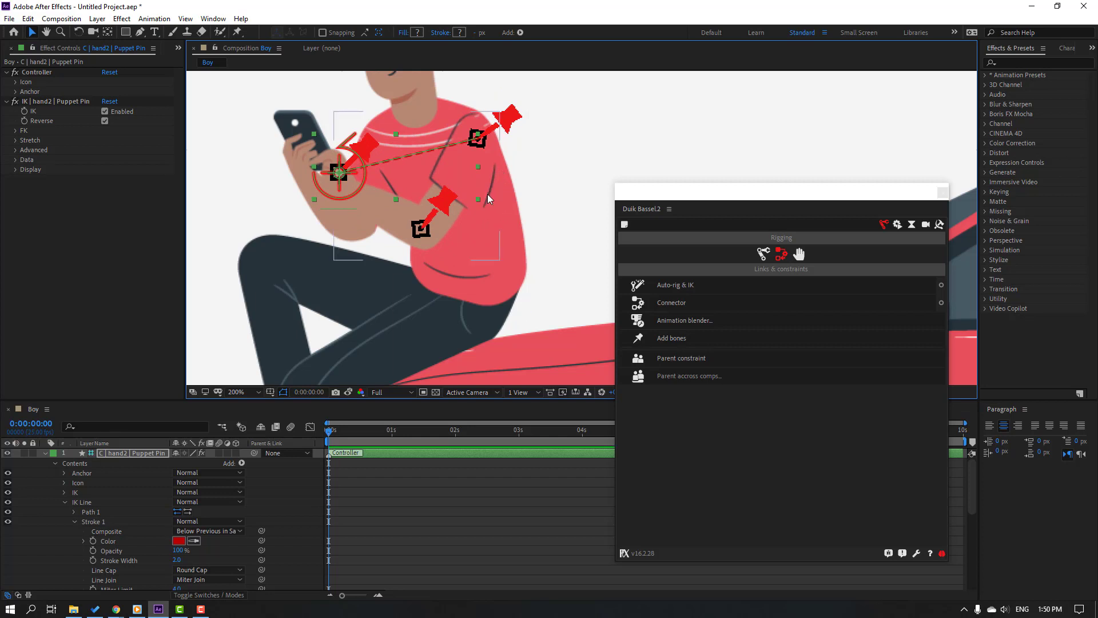
left_click_drag(346, 173, 359, 182)
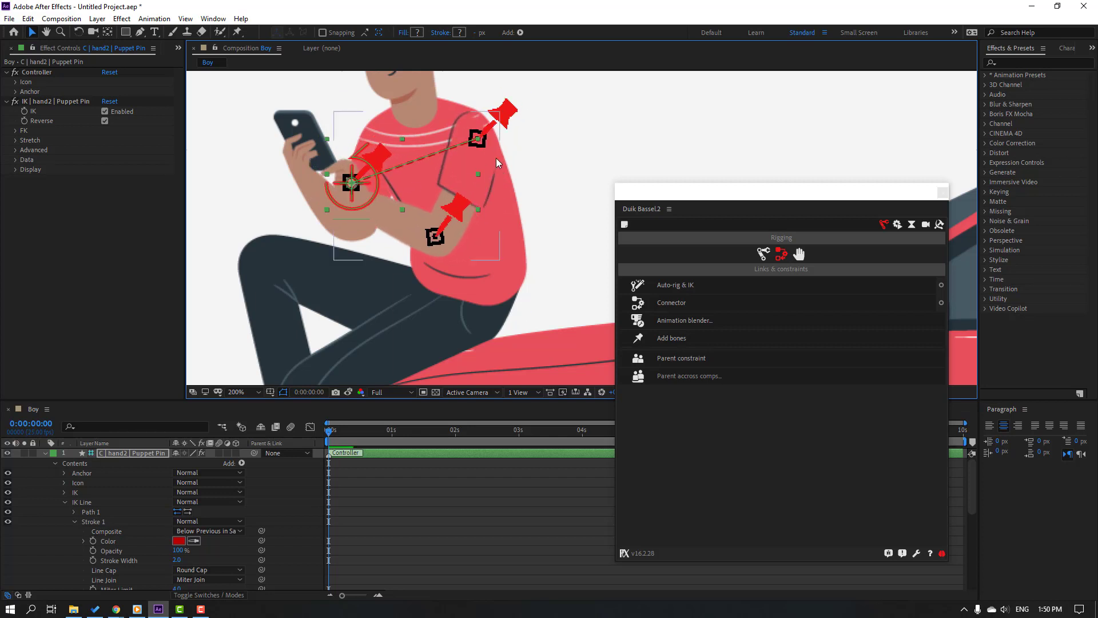
Close Duik Bassel.2 and collapse the hand2 controller layer's properties in the timeline
left_click(942, 192)
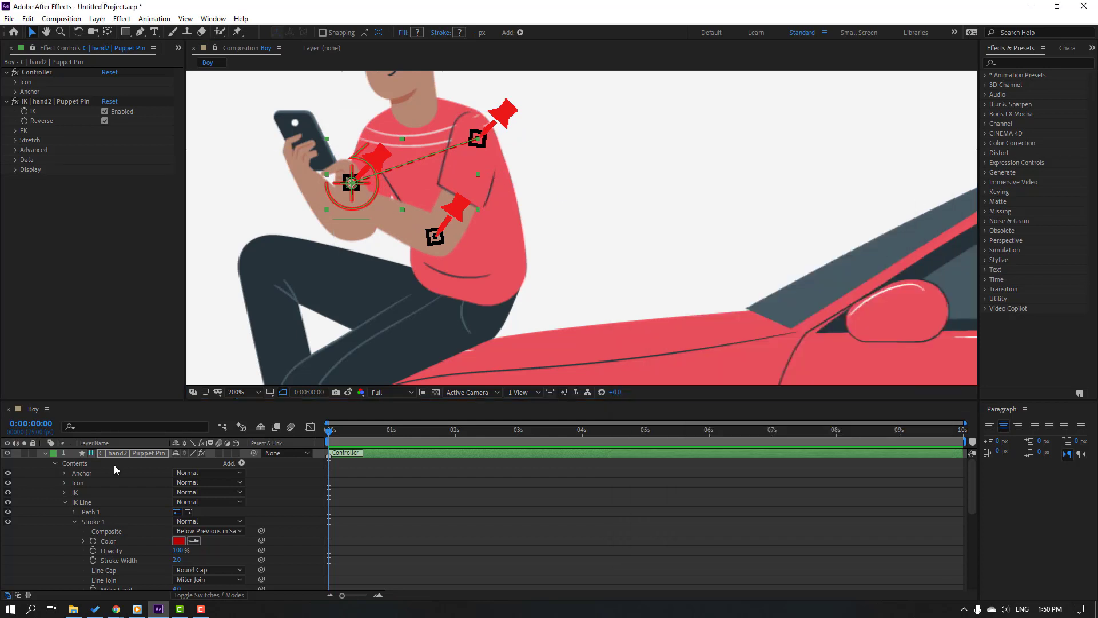
left_click(48, 459)
left_click(45, 453)
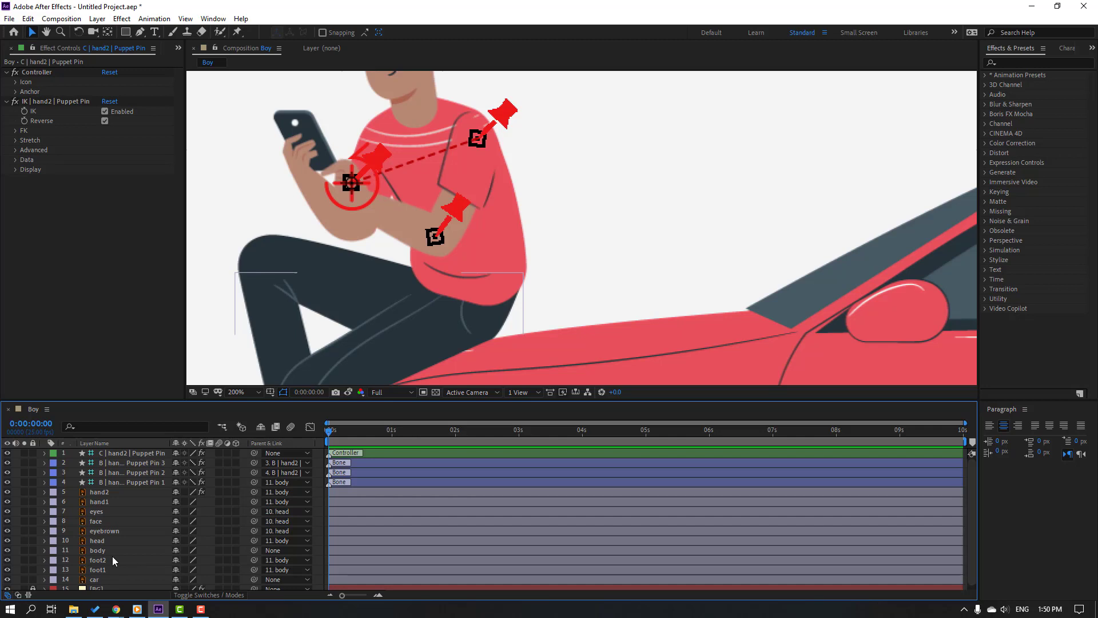
Solo the body layer and open it in its own layer view for painting
left_click(95, 552)
left_click(24, 550)
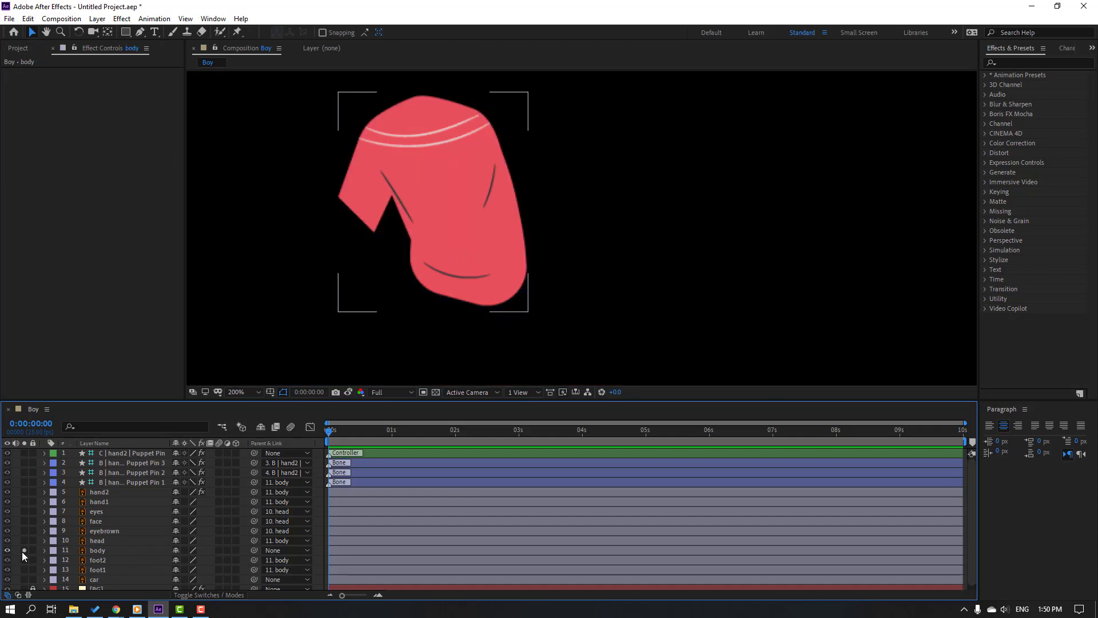
double_click(97, 551)
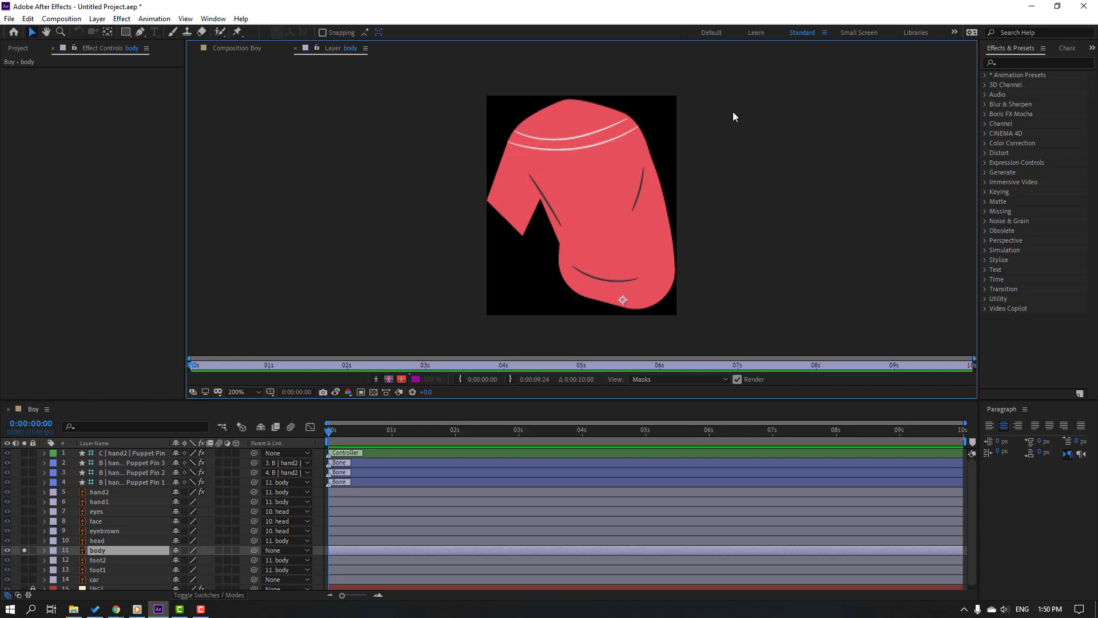
Sample the shirt's red and paint over the fold line beside the rear shoulder with a 13 px Brush, keeping the paint duration Constant
left_click(173, 33)
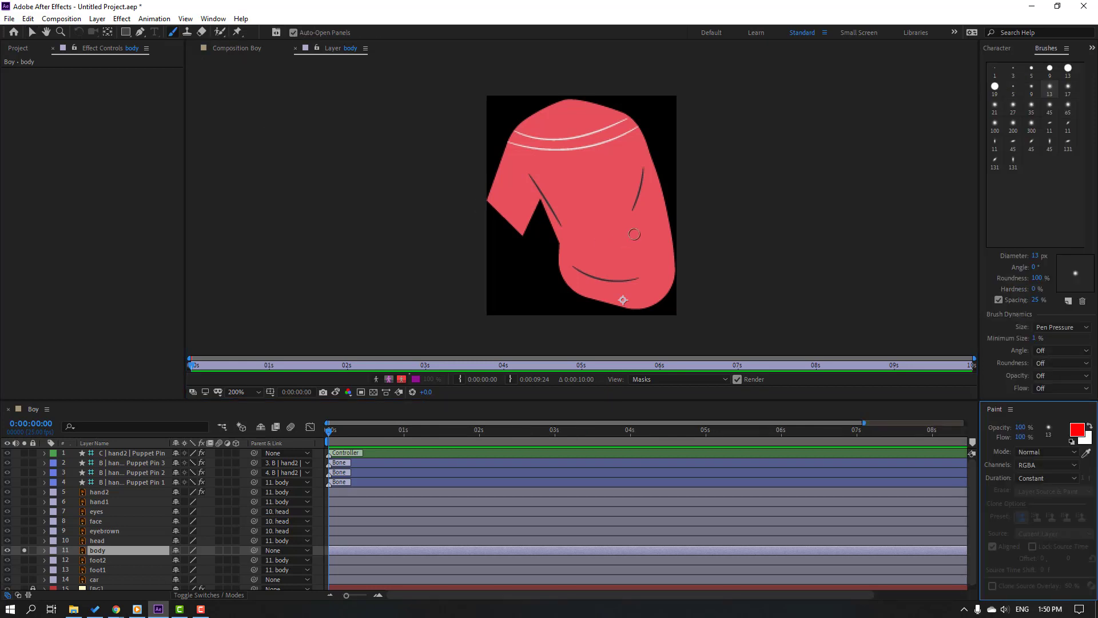
key("period")
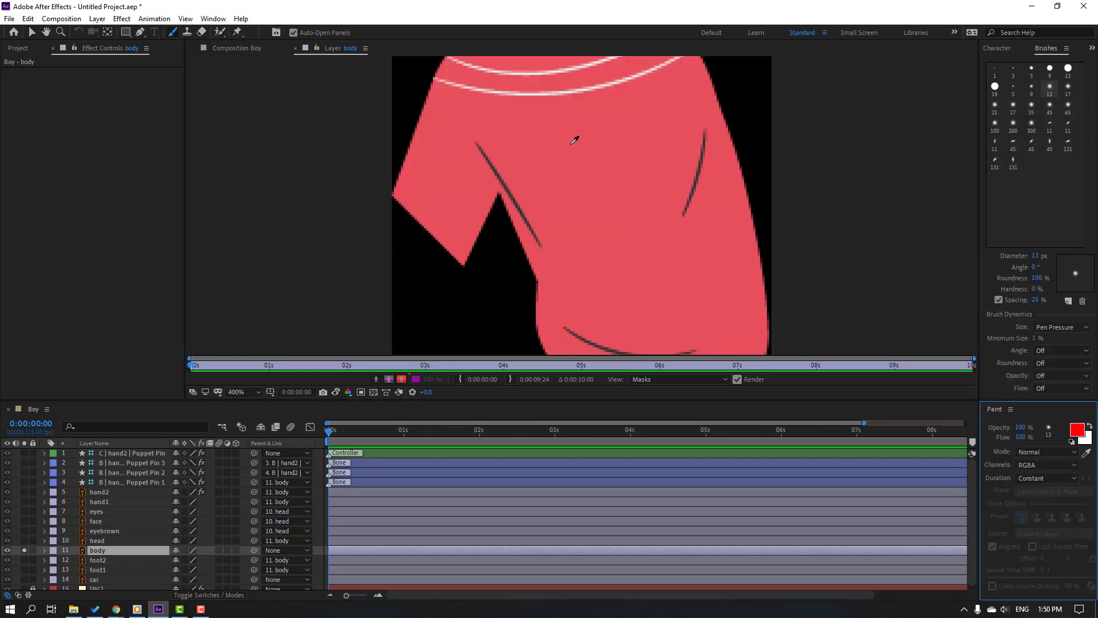
left_click(563, 148)
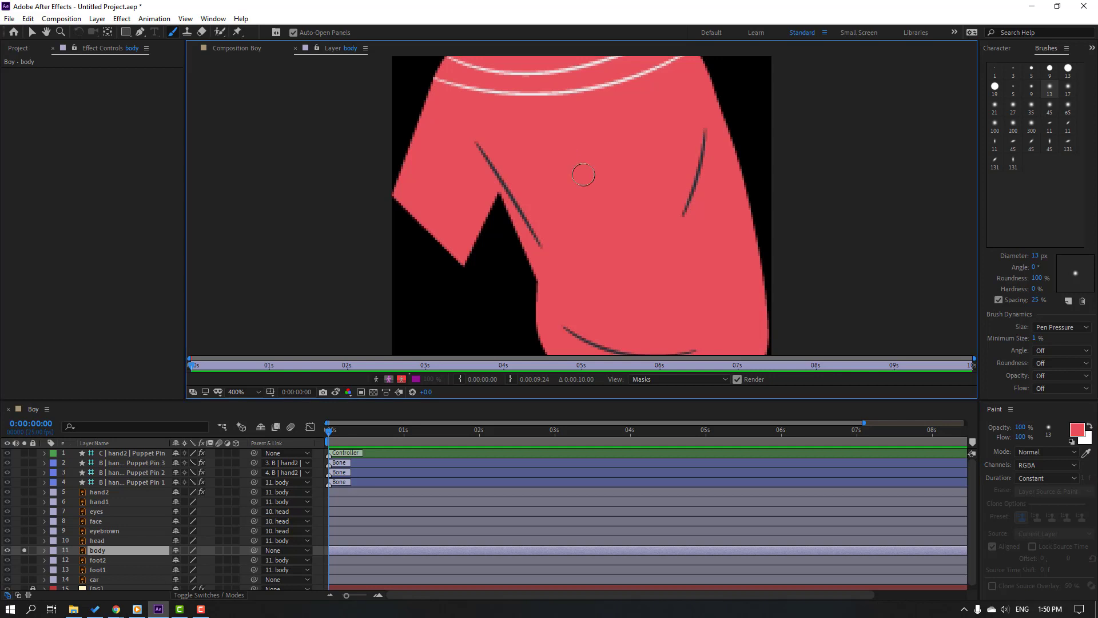
left_click_drag(704, 135, 682, 223)
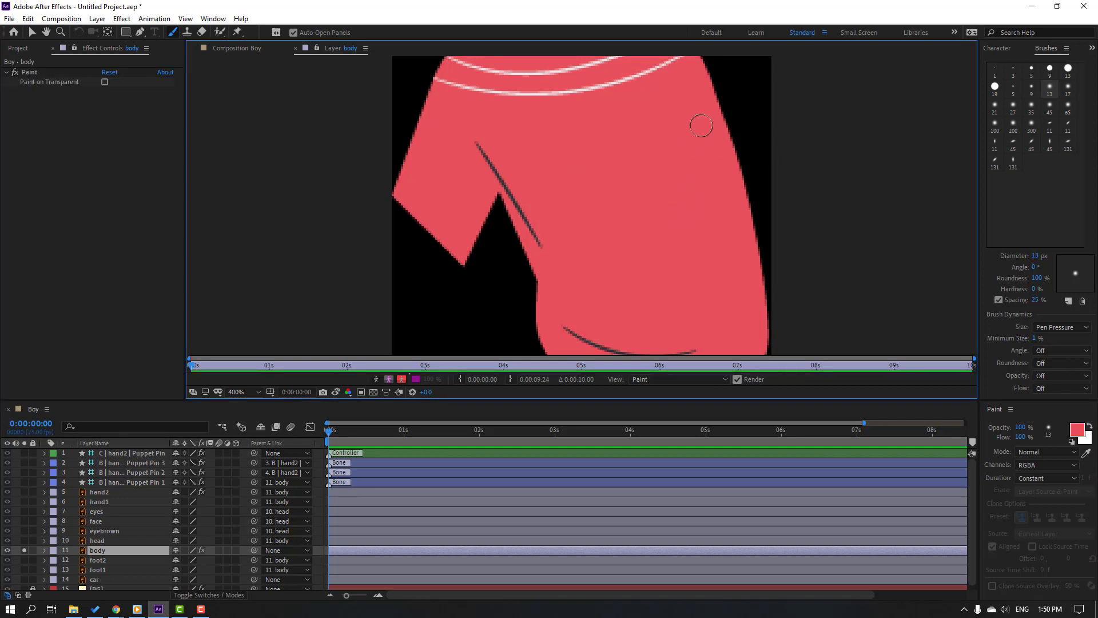
left_click(1047, 478)
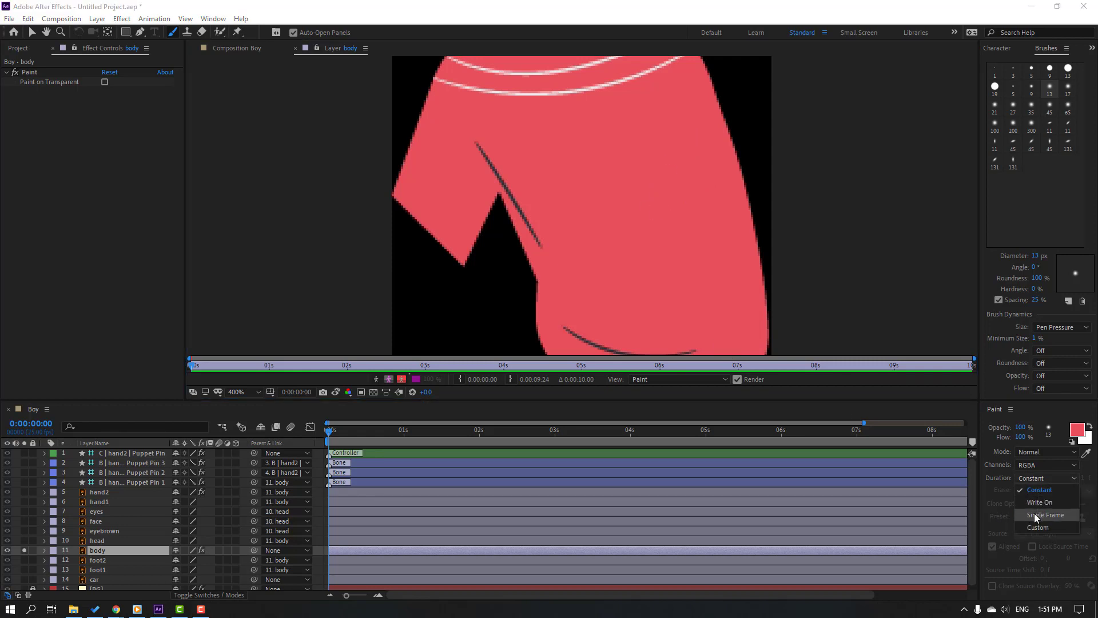
left_click(1040, 490)
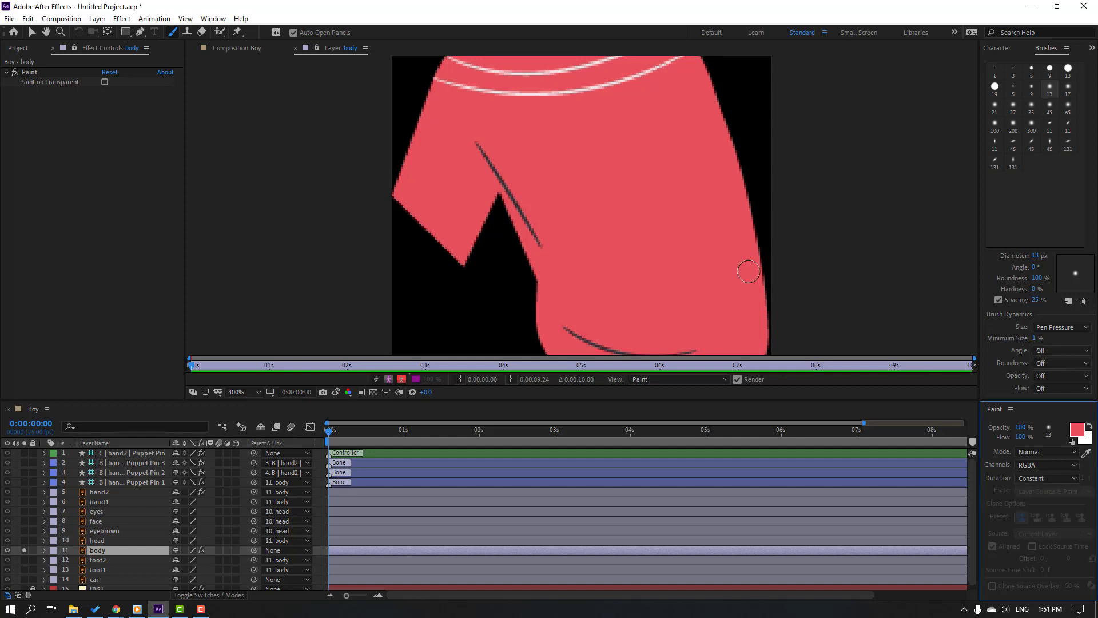
Return to the Boy composition with the Selection tool, check the painted shirt at frame 4, and unsolo the body layer
left_click(28, 33)
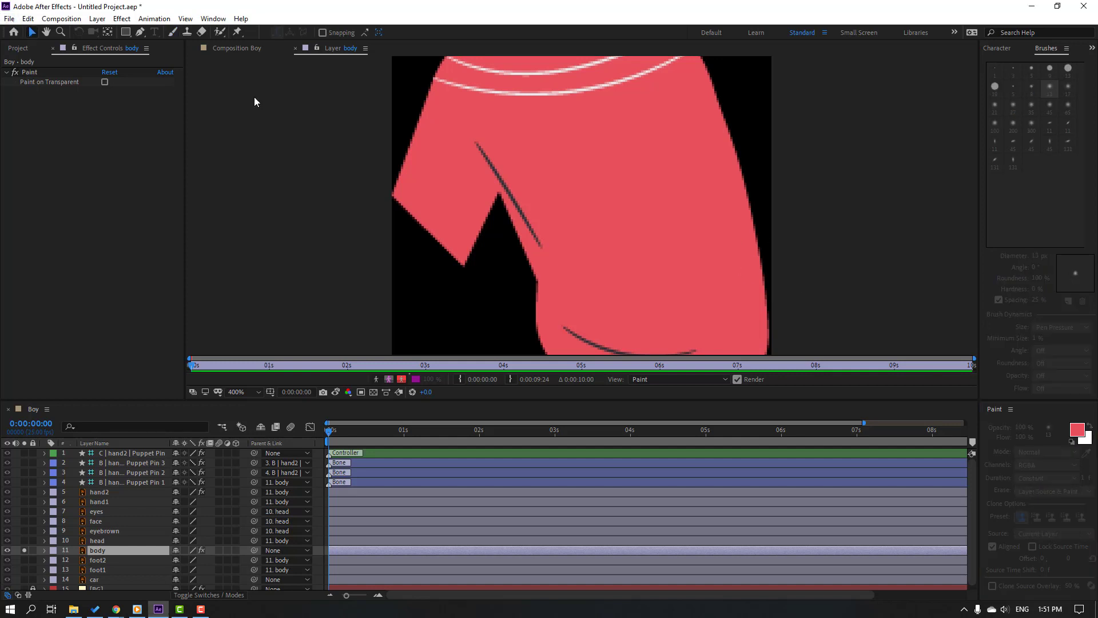
left_click(233, 50)
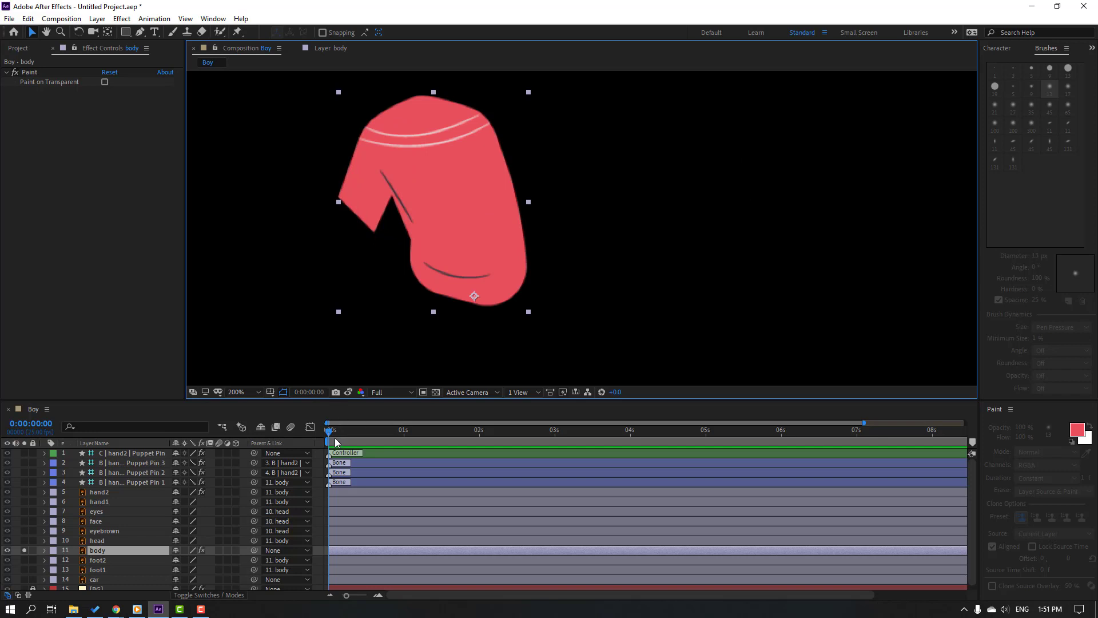
left_click_drag(360, 435, 341, 437)
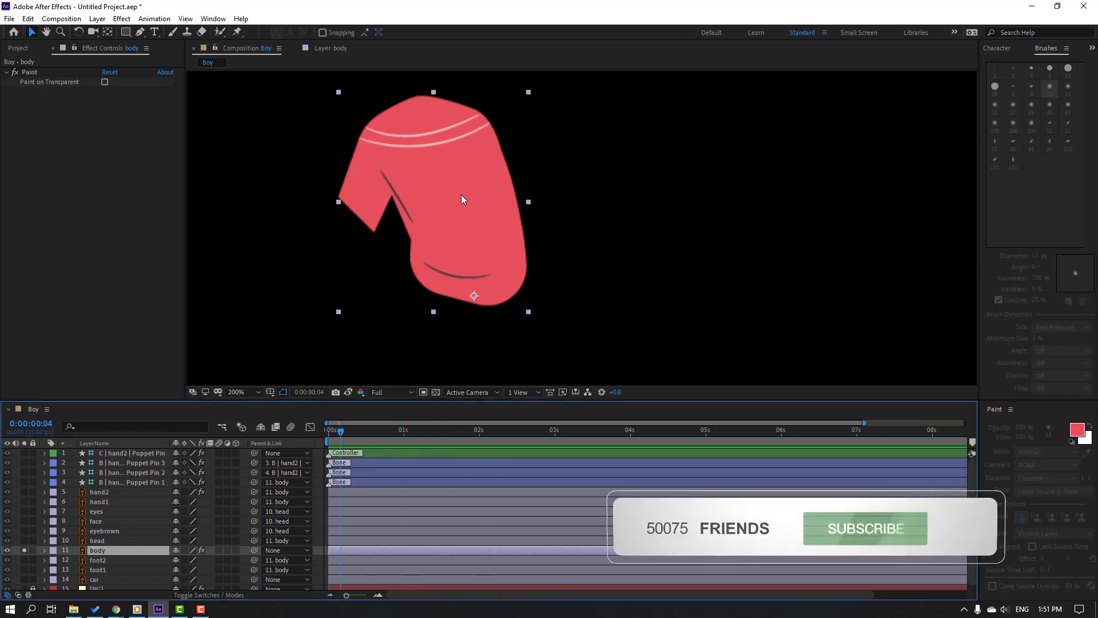
left_click(24, 550)
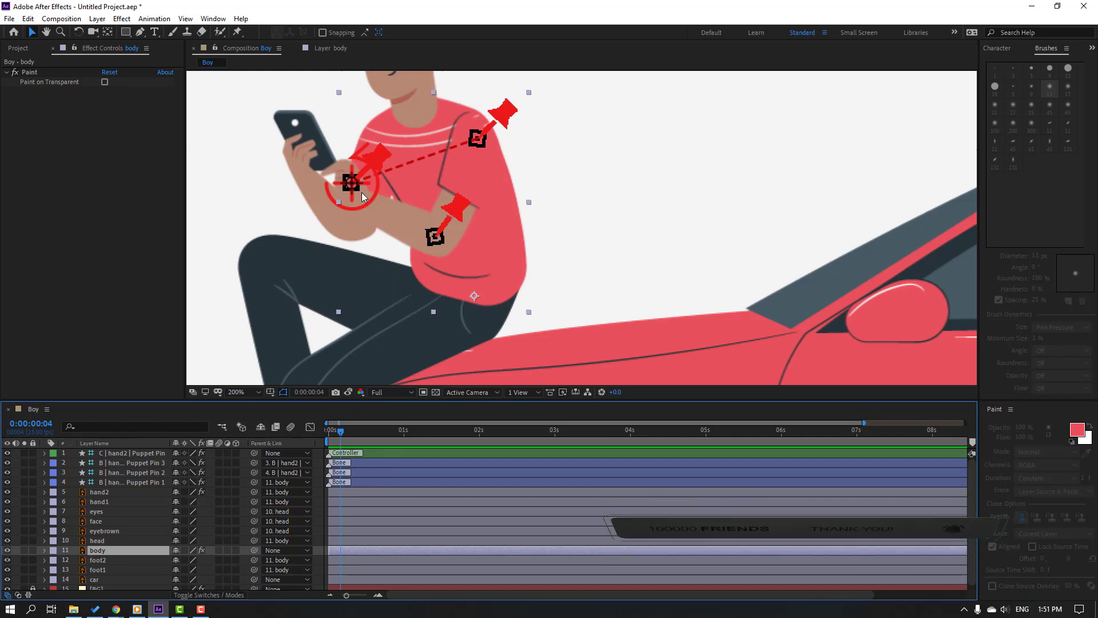
Try lowering the hand2 controller to bend the arm, and undo the move
left_click(124, 455)
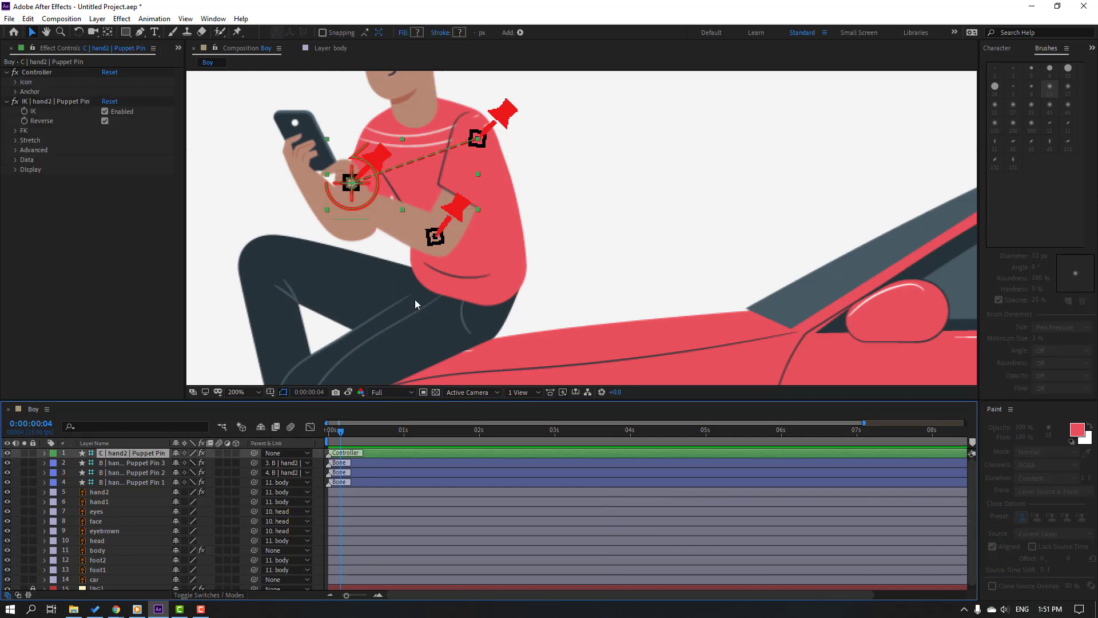
left_click_drag(371, 190, 375, 223)
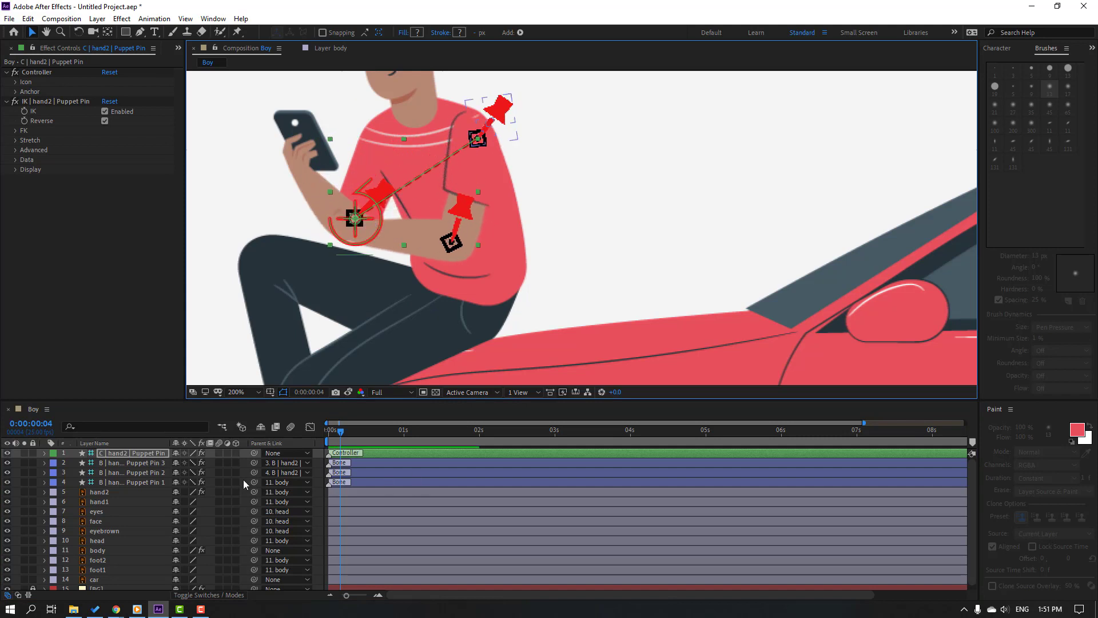
key("ctrl+z")
Mark hand2 and its three puppet pin bones as shy and hide the shy layers in the timeline
left_click(132, 484)
left_click(130, 474, "ctrl")
left_click(128, 464, "ctrl")
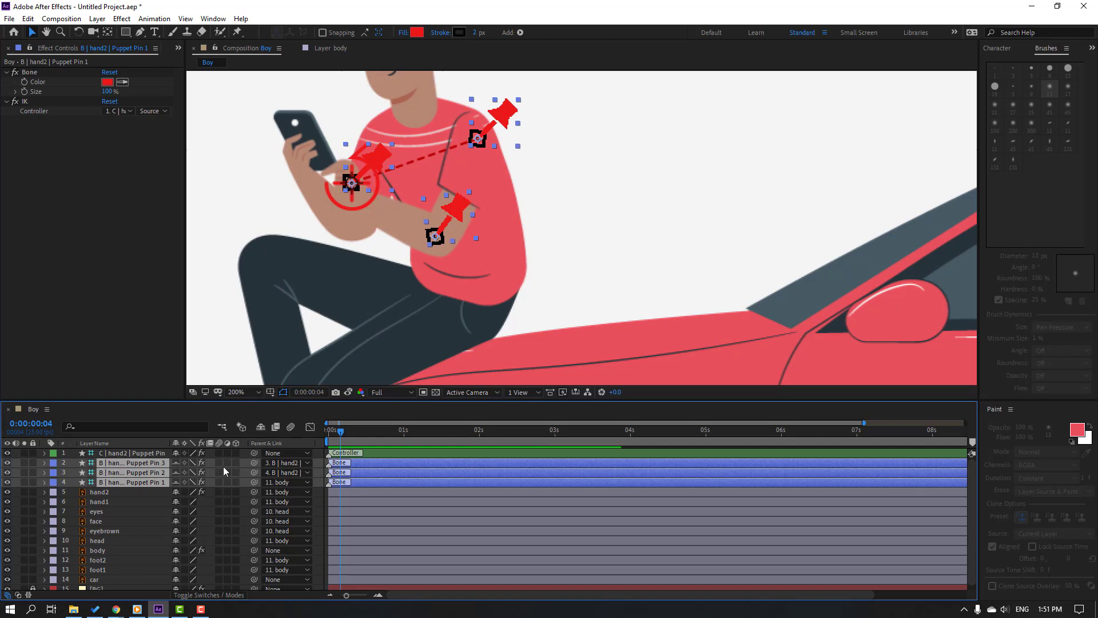
left_click(100, 494)
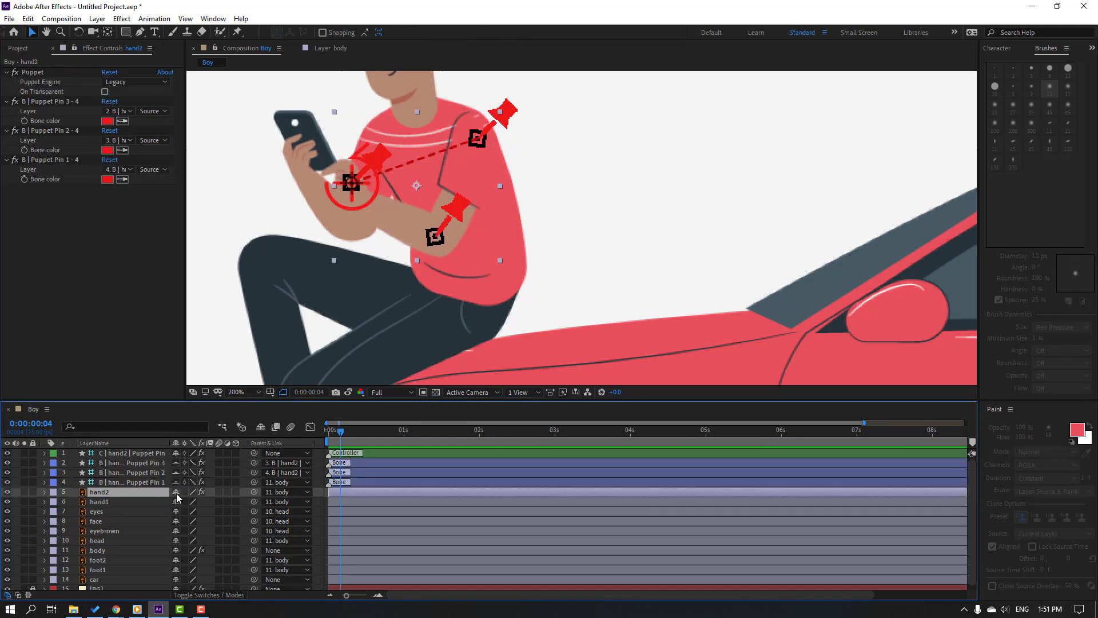
left_click(261, 427)
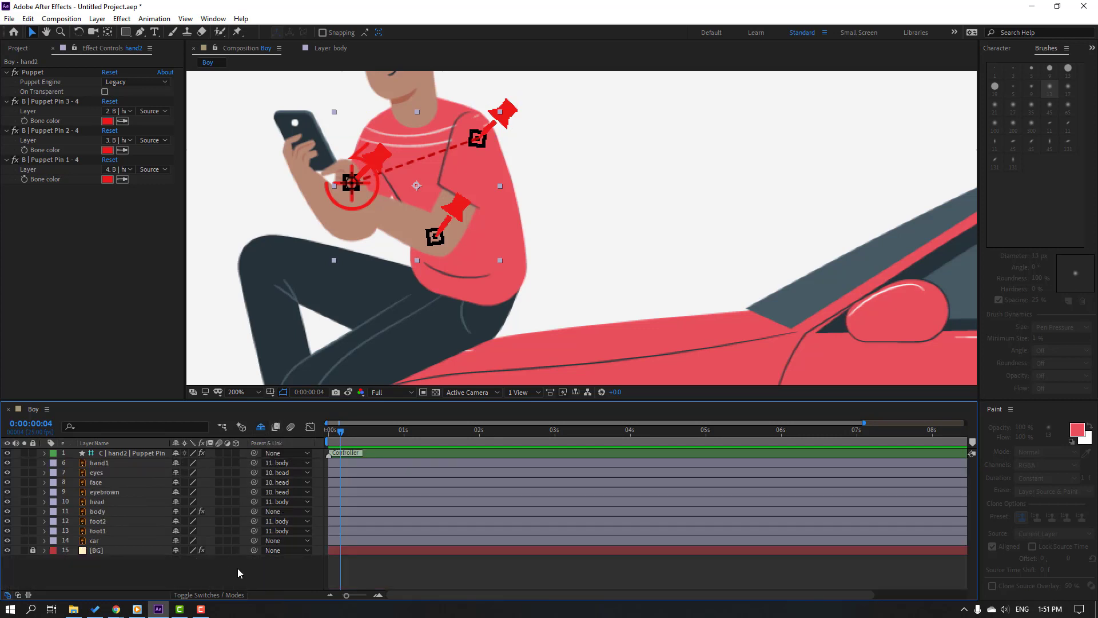
Set the hand2 controller's Position to 389.0, 464.0 at frame 0 and add a Position keyframe there
key("comma")
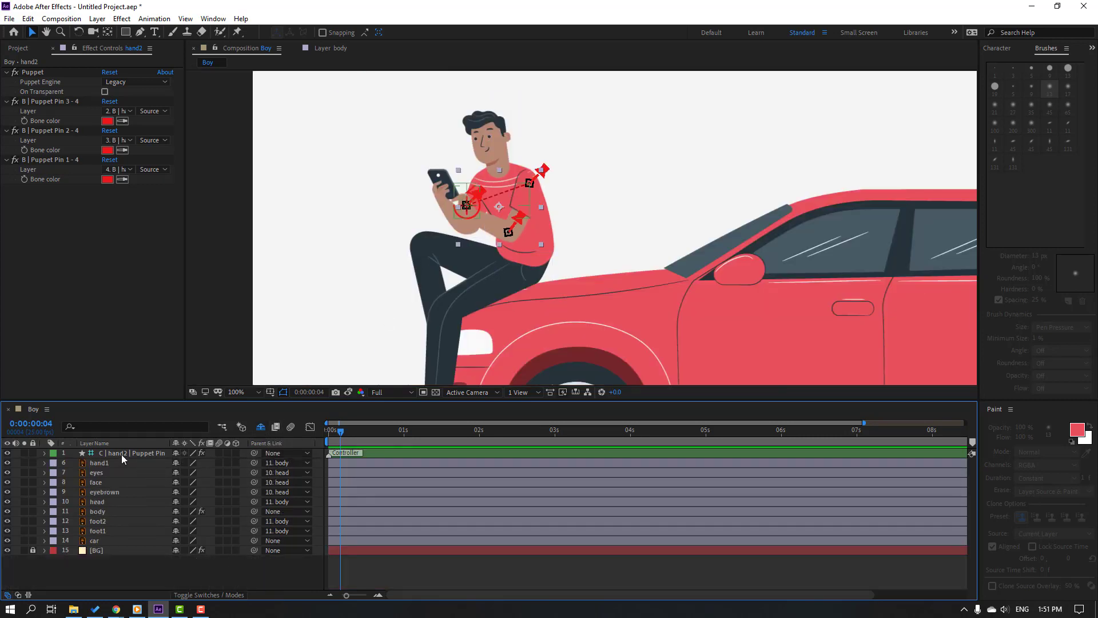
left_click(137, 453)
left_click_drag(345, 431, 329, 431)
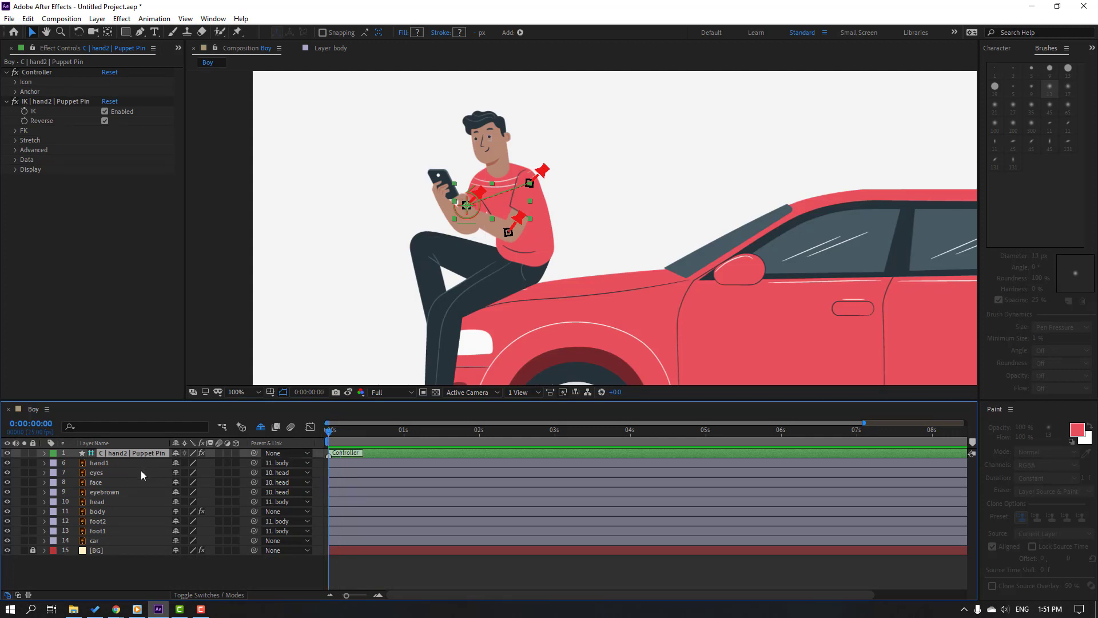
key("p")
left_click_drag(183, 464, 210, 464)
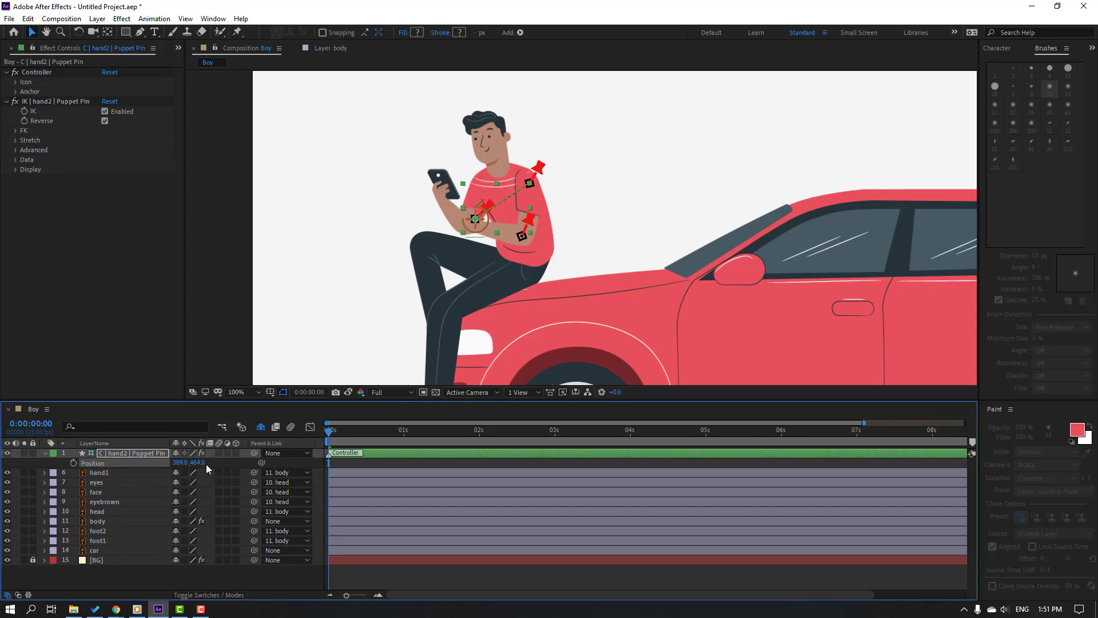
left_click(73, 464)
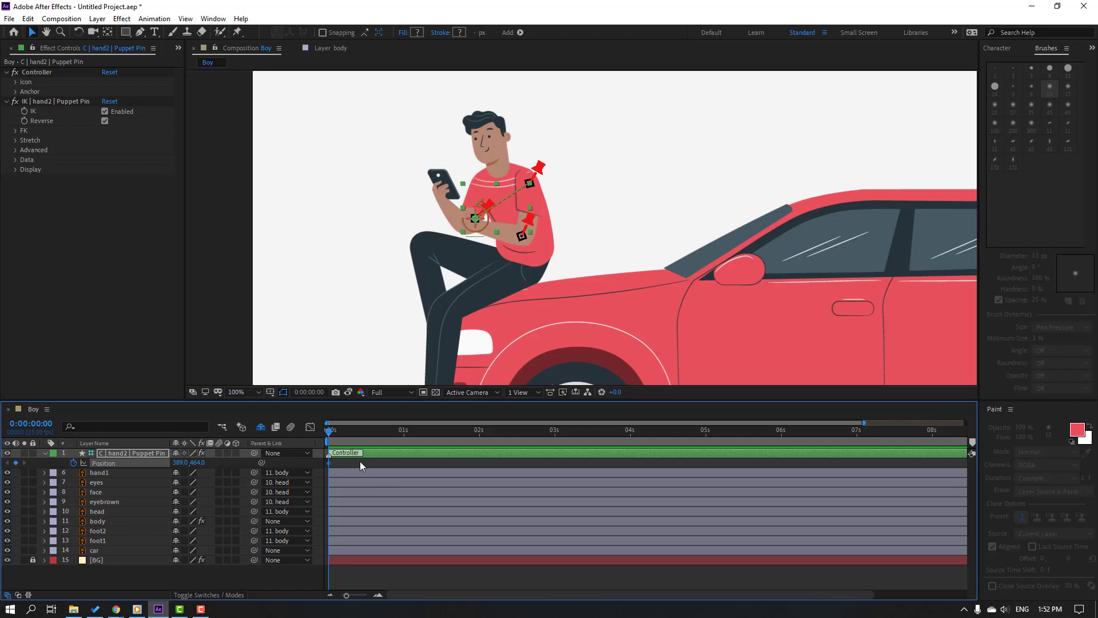
At frame 10, raise the hand2 controller to about 384.5, 408.0 to keyframe the lifted hand
key("shift+Page_Down")
key("F2")
scroll(356, 283, "up", 1)
left_click_drag(368, 216, 389, 173)
key("v")
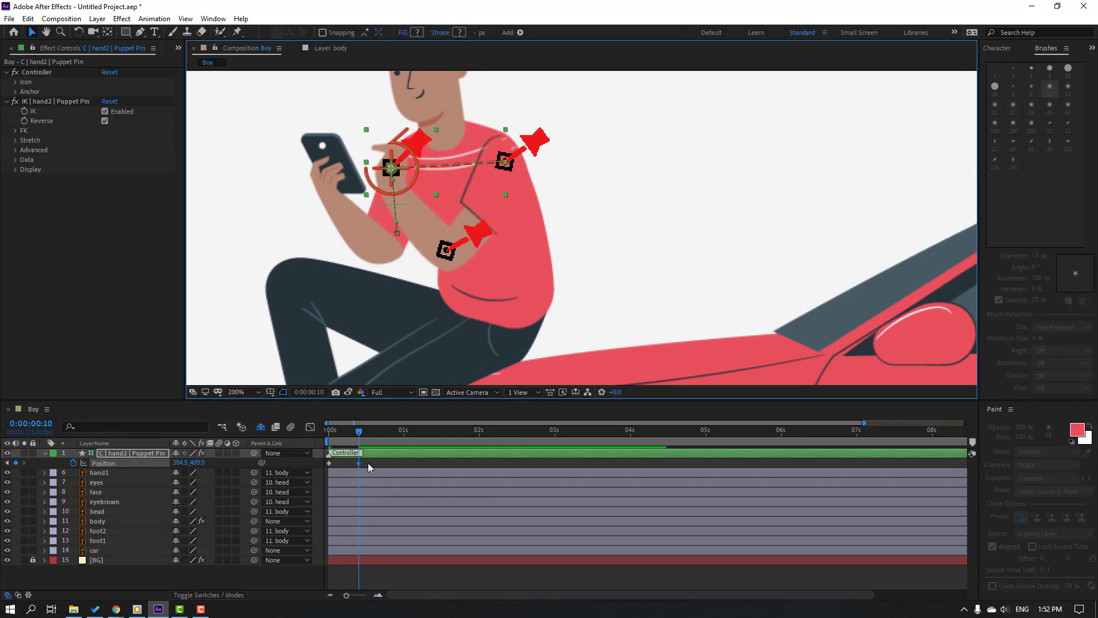
Apply Easy Ease to the hand2 controller's two Position keyframes and play the hand movement
left_click_drag(369, 462, 311, 474)
right_click(330, 468)
mouse_move(392, 453)
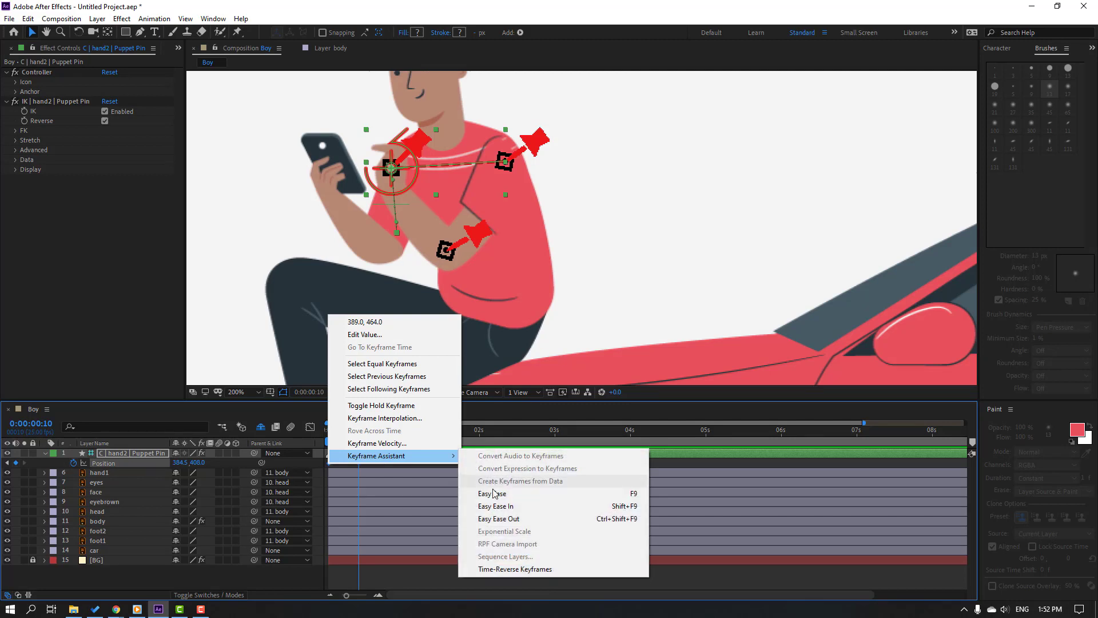
left_click(486, 493)
key("space")
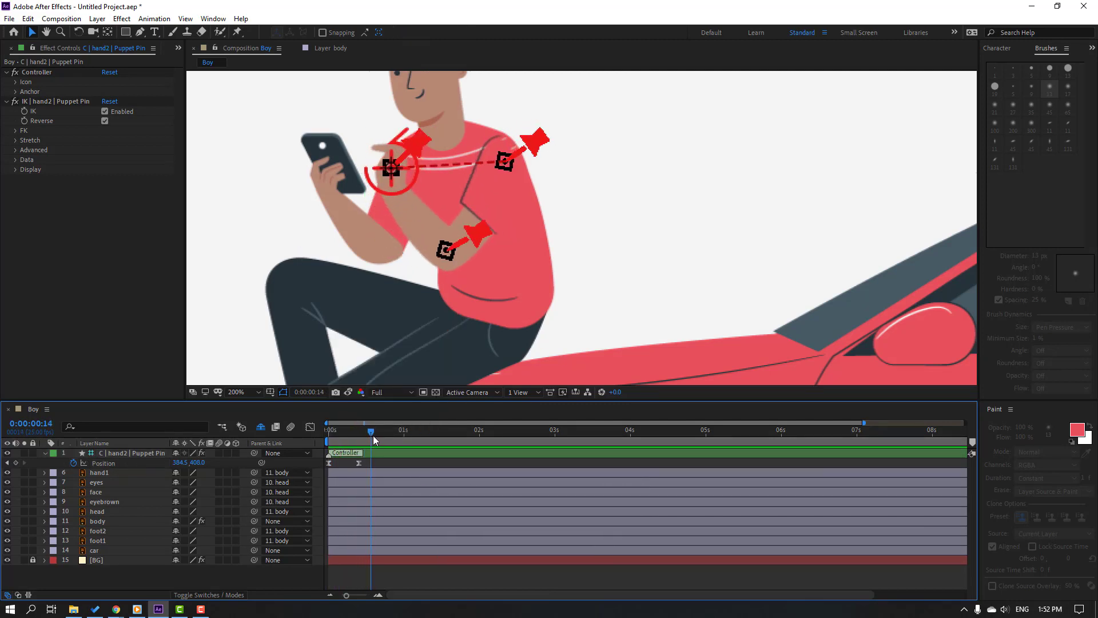
Keyframe the hand2 controller's Position held at frame 14, moved to 402.0, 399.5 before 1 second, and to 362.0, 411.5 at 1:05
left_click(16, 462)
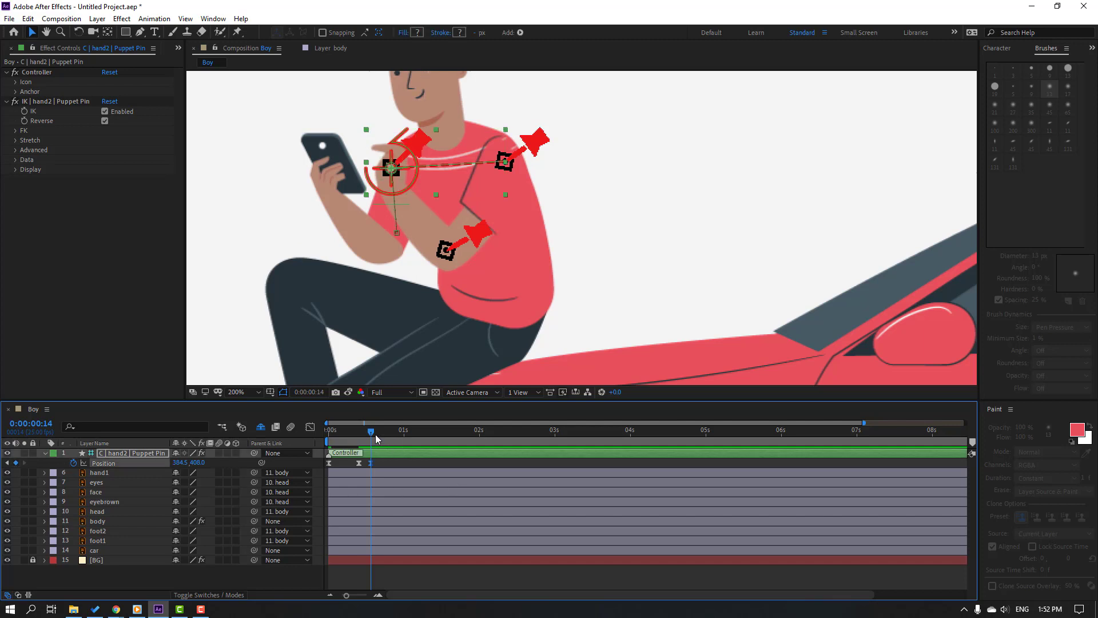
left_click_drag(380, 439, 392, 439)
left_click_drag(398, 153, 420, 145)
left_click_drag(395, 433, 413, 437)
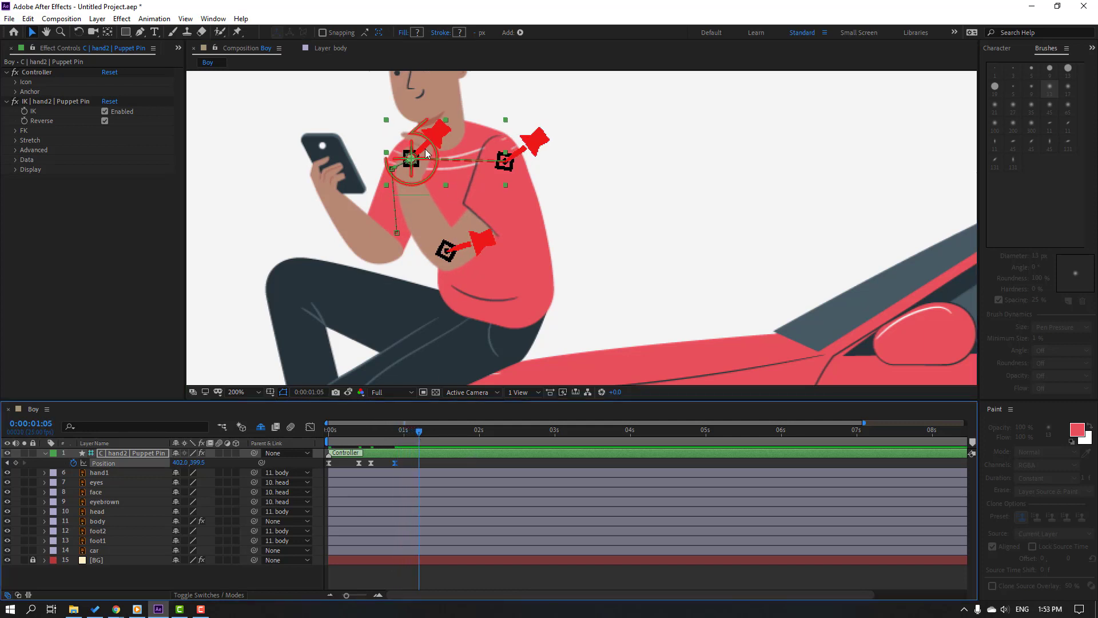
left_click_drag(427, 150, 380, 163)
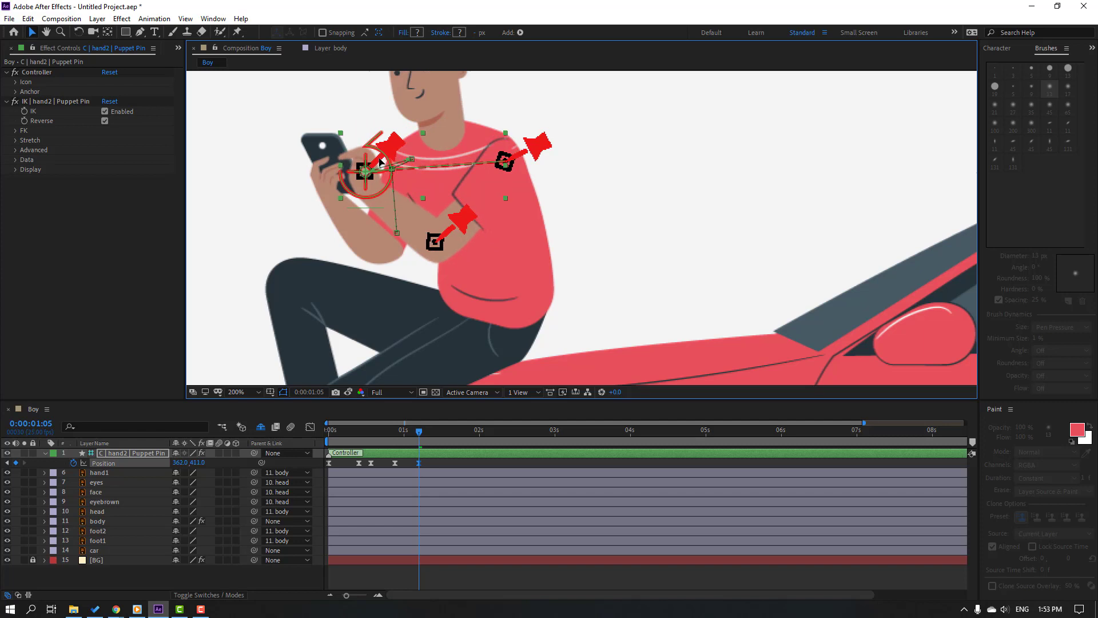
Reveal the shy layers, move hand1 above hand2 in the layer order, hide the shy layers again and preview the overlap
left_click(99, 474)
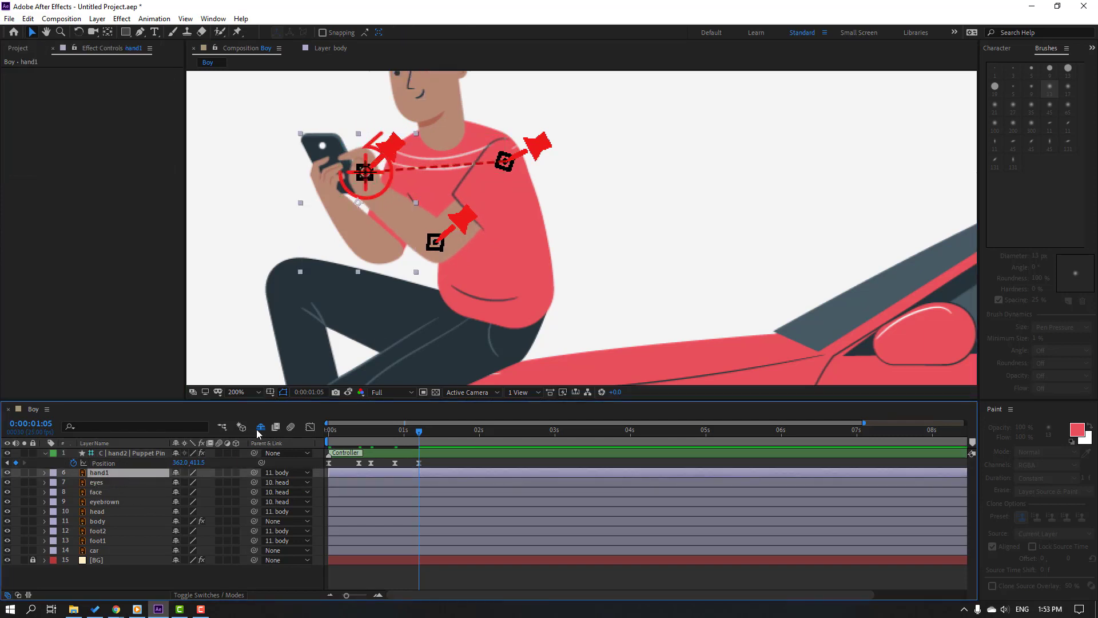
left_click(260, 428)
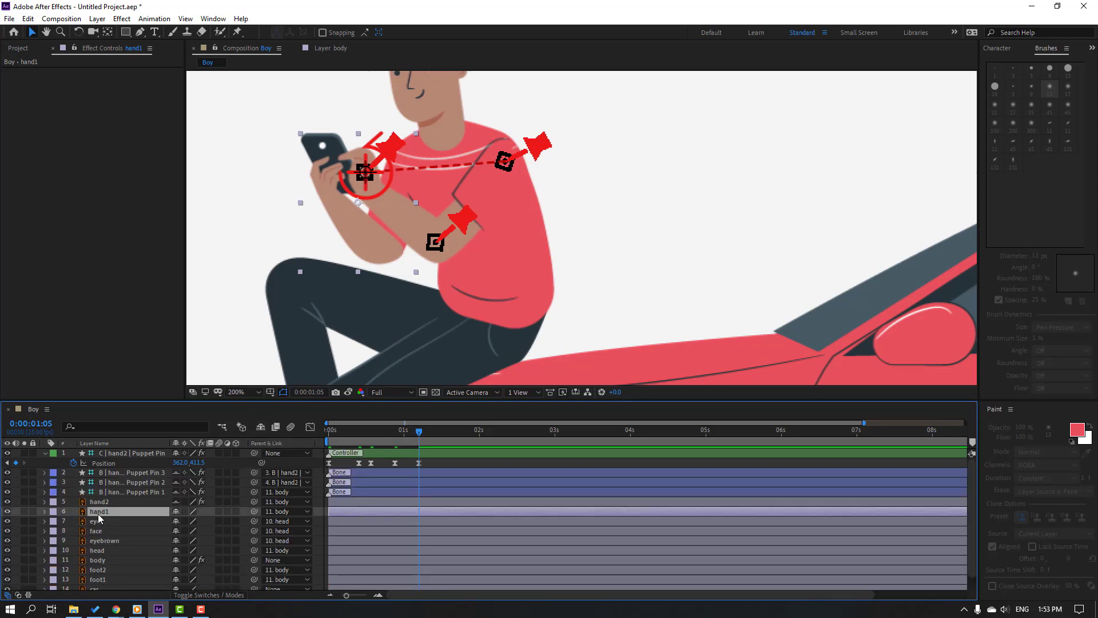
left_click_drag(97, 515, 103, 504)
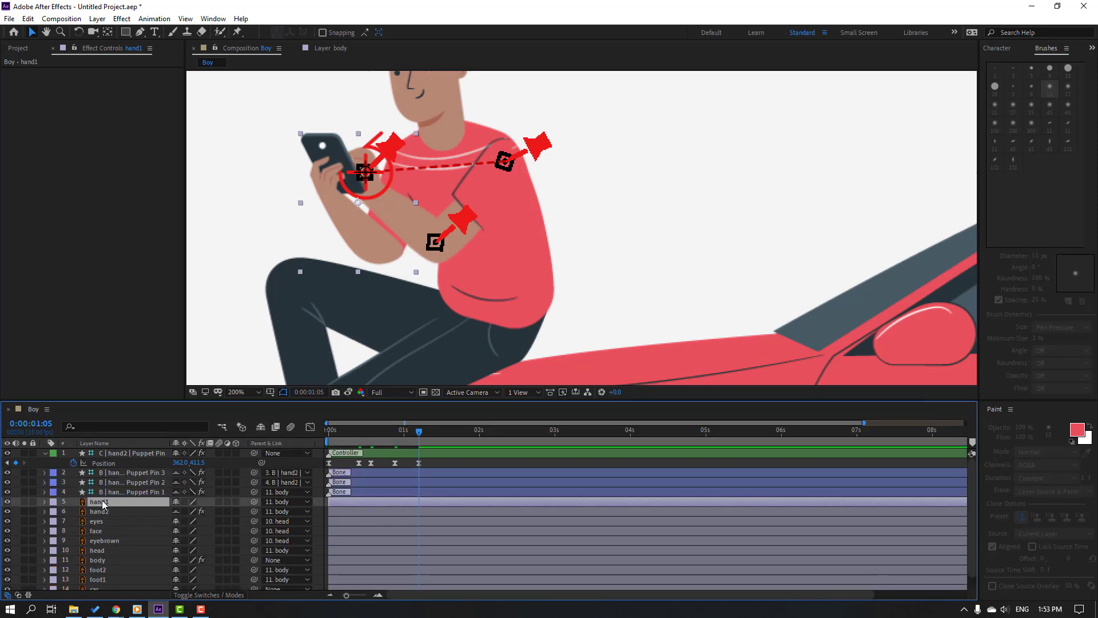
left_click(260, 426)
left_click_drag(401, 433, 343, 433)
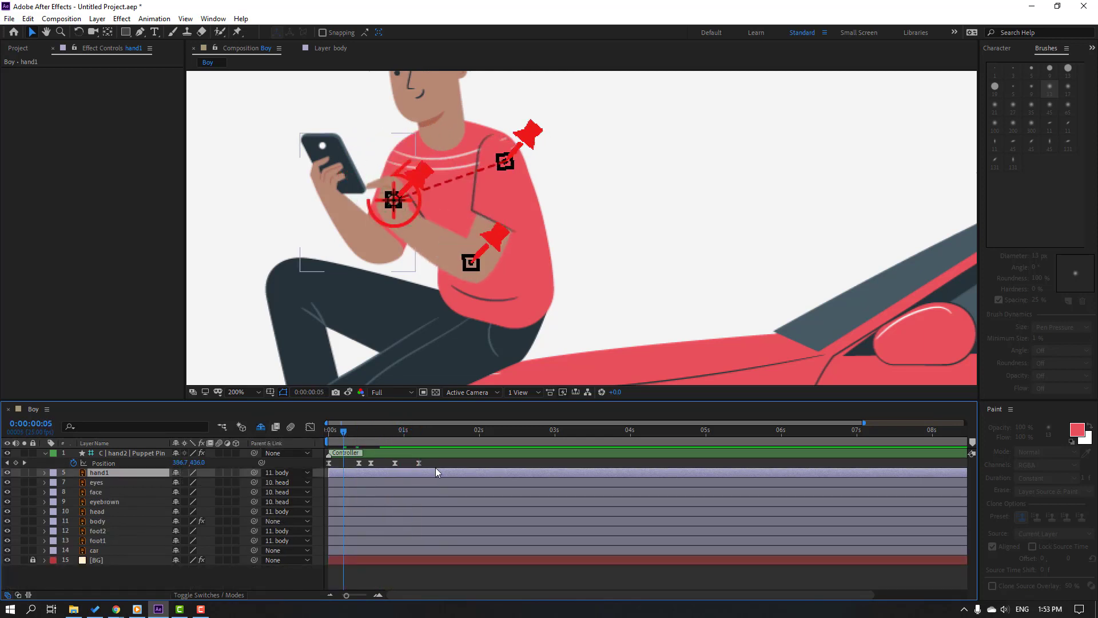
key("space")
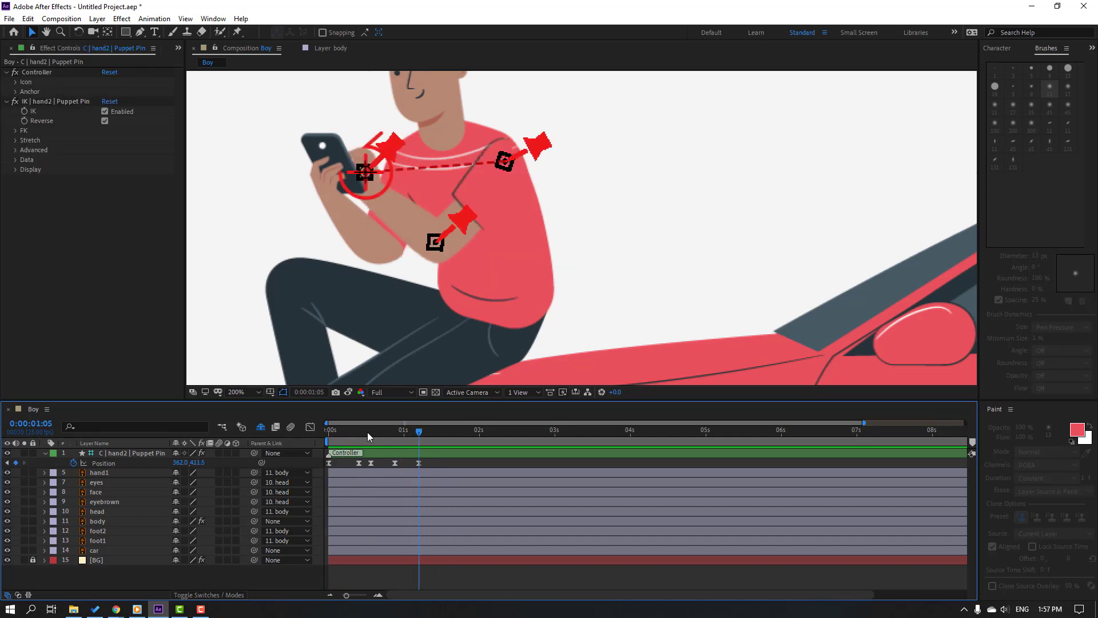
Shift the hand2 controller slightly back from the phone to 367.0, 410.8, place that keyframe at 1:10 and preview it
left_click(428, 474)
key("Page_Down")
key("Page_Down")
key("Page_Down")
left_click(444, 463)
left_click(118, 454)
scroll(323, 153, "up", 1)
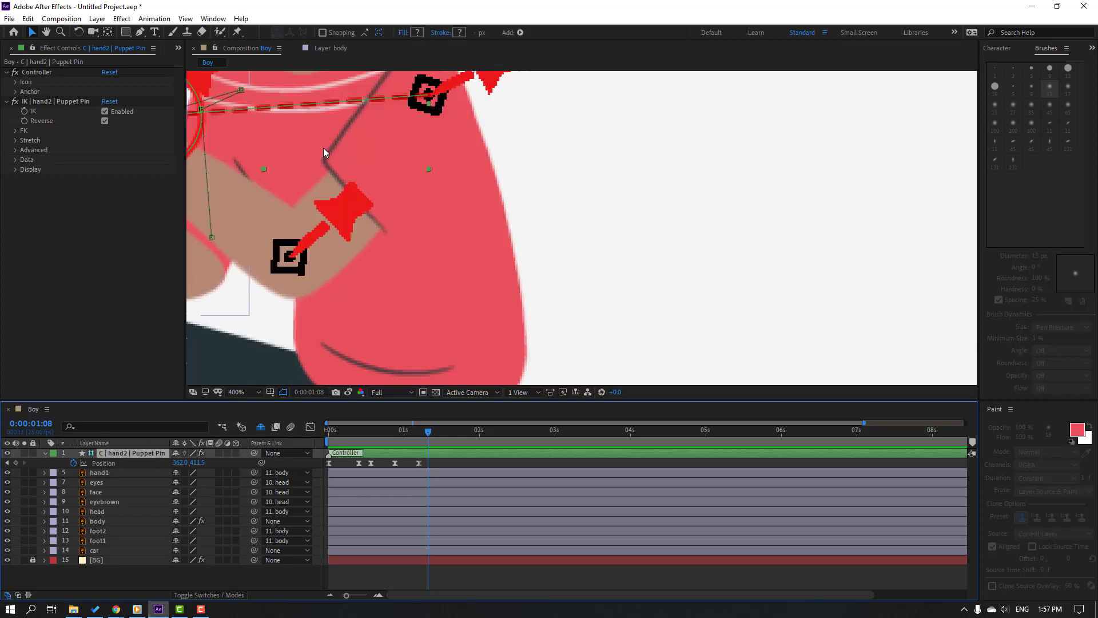
left_click_drag(275, 173, 668, 281)
left_click_drag(568, 211, 573, 211)
left_click(419, 438)
left_click_drag(419, 434, 434, 469)
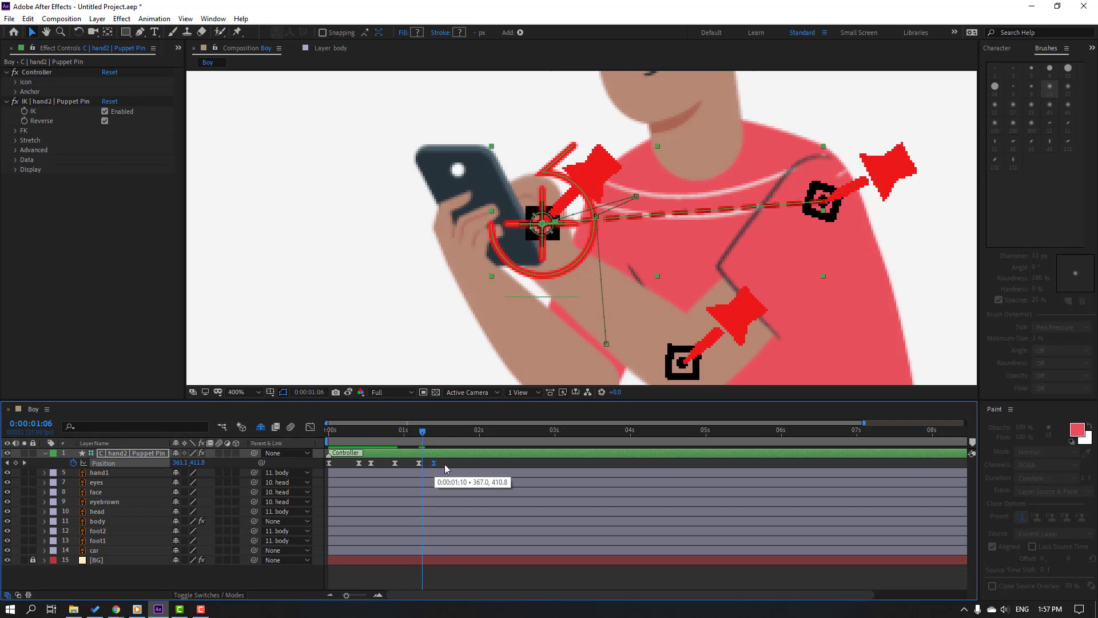
scroll(523, 332, "down", 2)
key("space")
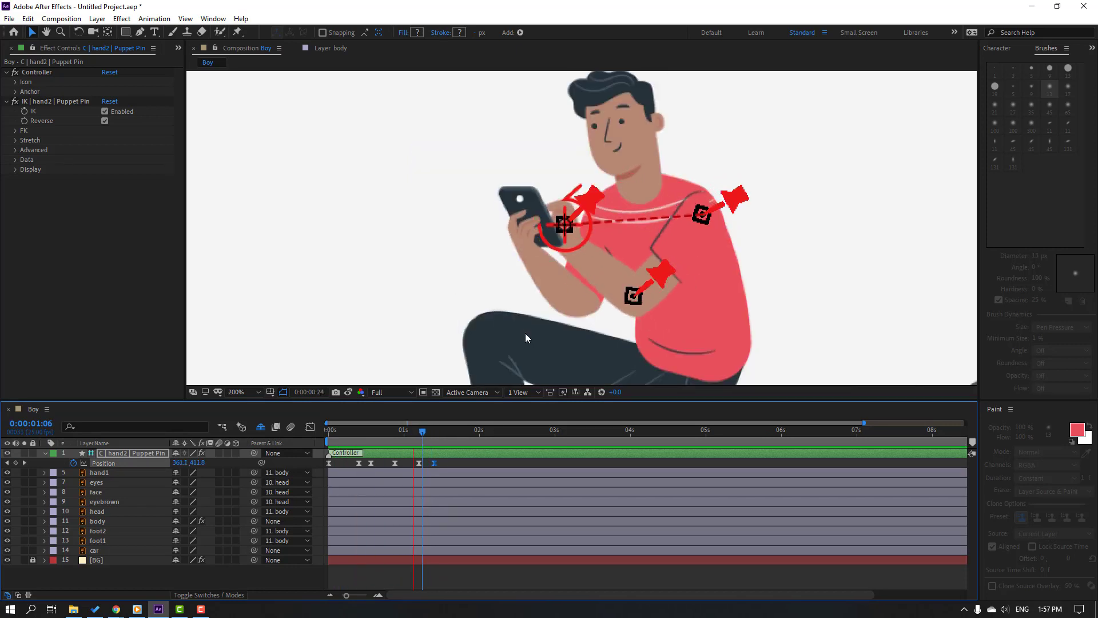
Keyframe the hand2 controller holding shortly after 1:10, moving away to 385.0, 410.8 at about 2 seconds, and holding there briefly
left_click(435, 437)
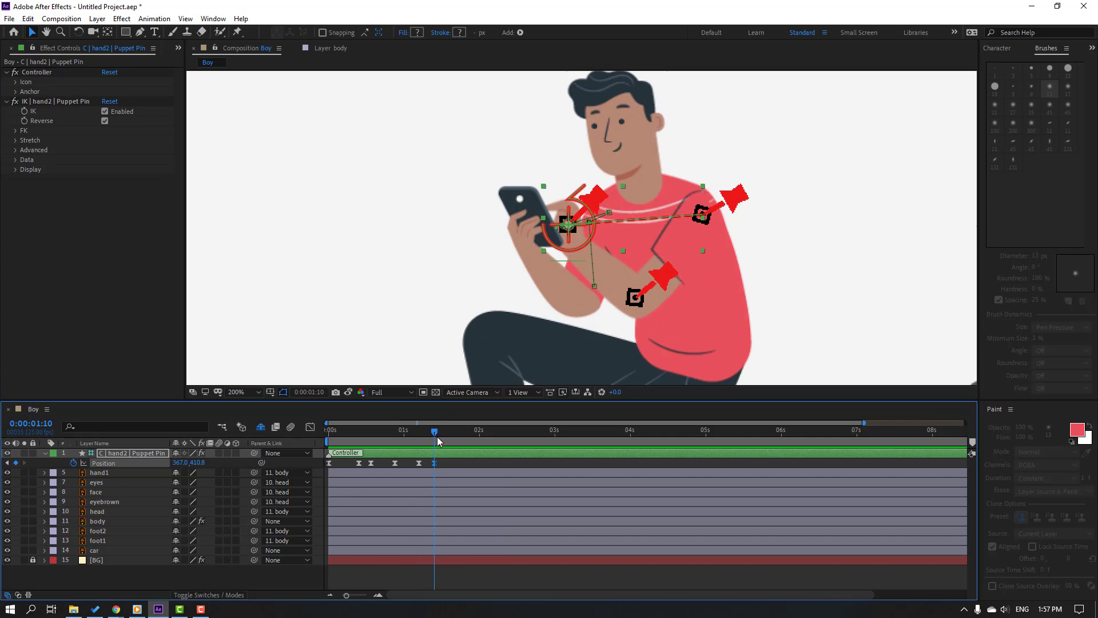
left_click(16, 463)
left_click_drag(463, 436, 479, 437)
left_click_drag(574, 216, 595, 214)
left_click_drag(440, 440, 499, 440)
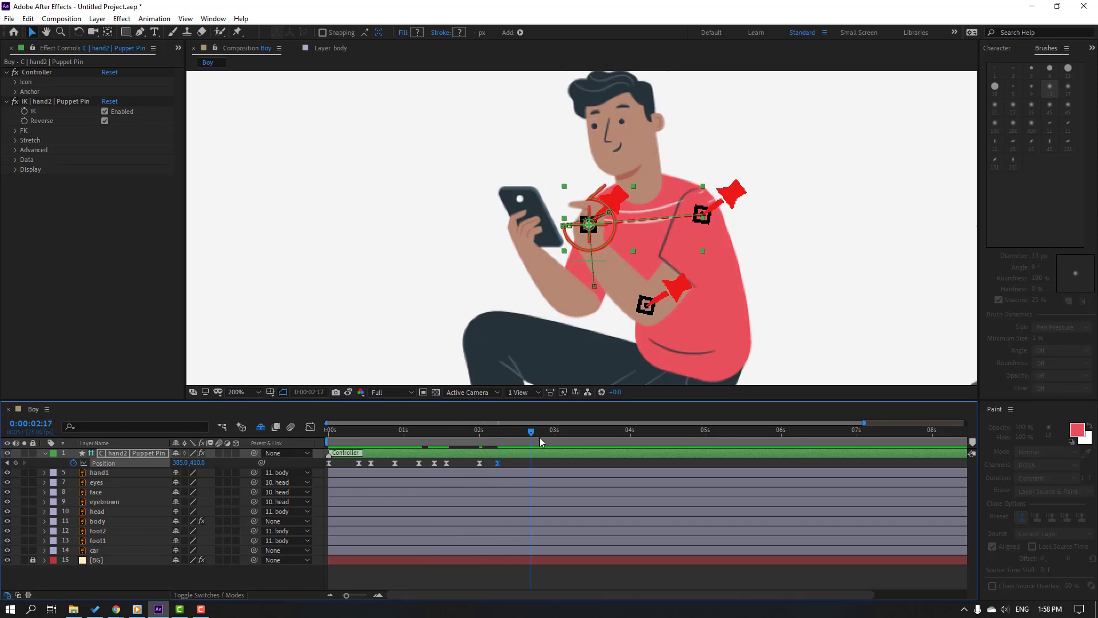
Keyframe the hand2 controller back at the phone at 365.0, 409.0 just before 3 seconds, and at 369.5, 409.0 at 3:02
left_click_drag(601, 215, 577, 211)
left_click_drag(487, 430, 562, 433)
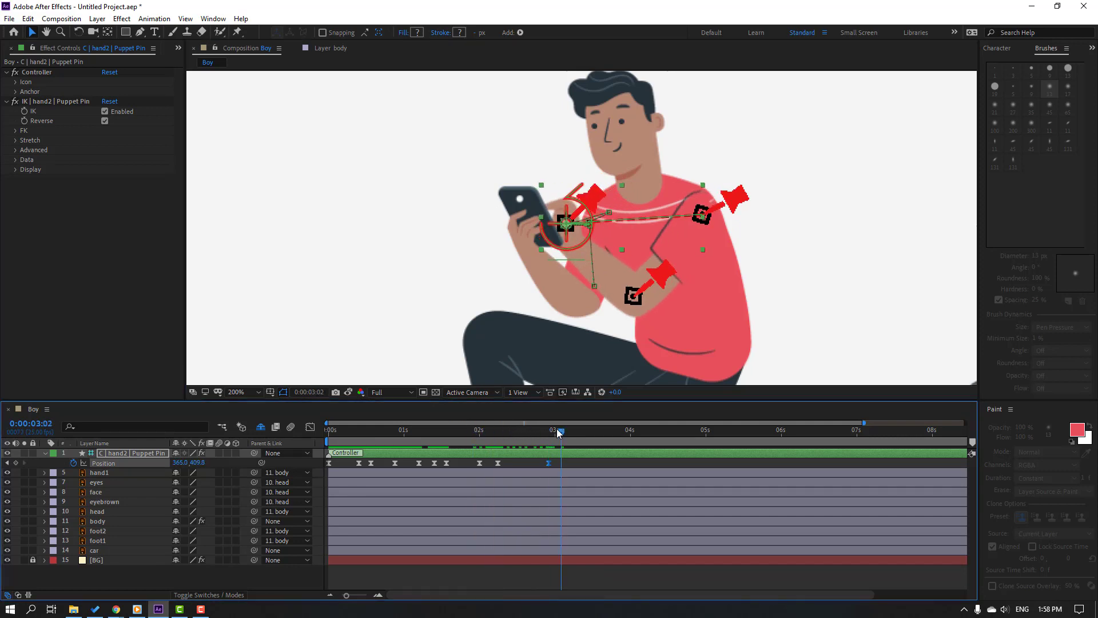
left_click_drag(571, 218, 576, 218)
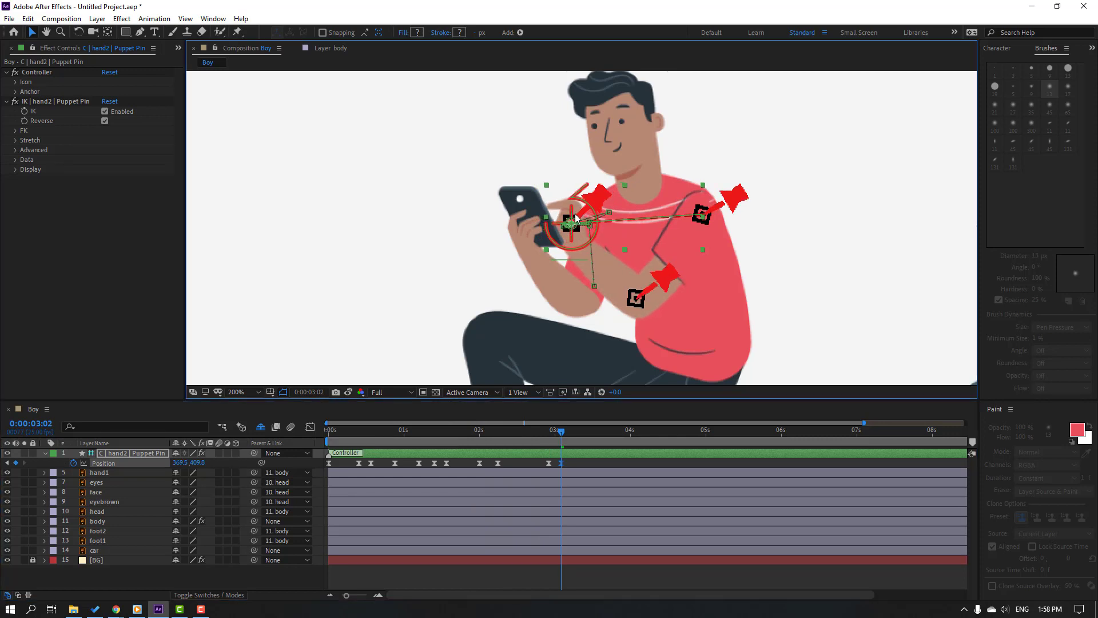
Add a holding Position keyframe for the hand2 controller after 3:02, and lower it to about 391.0, 435.5 at 4:00
left_click_drag(544, 433, 572, 439)
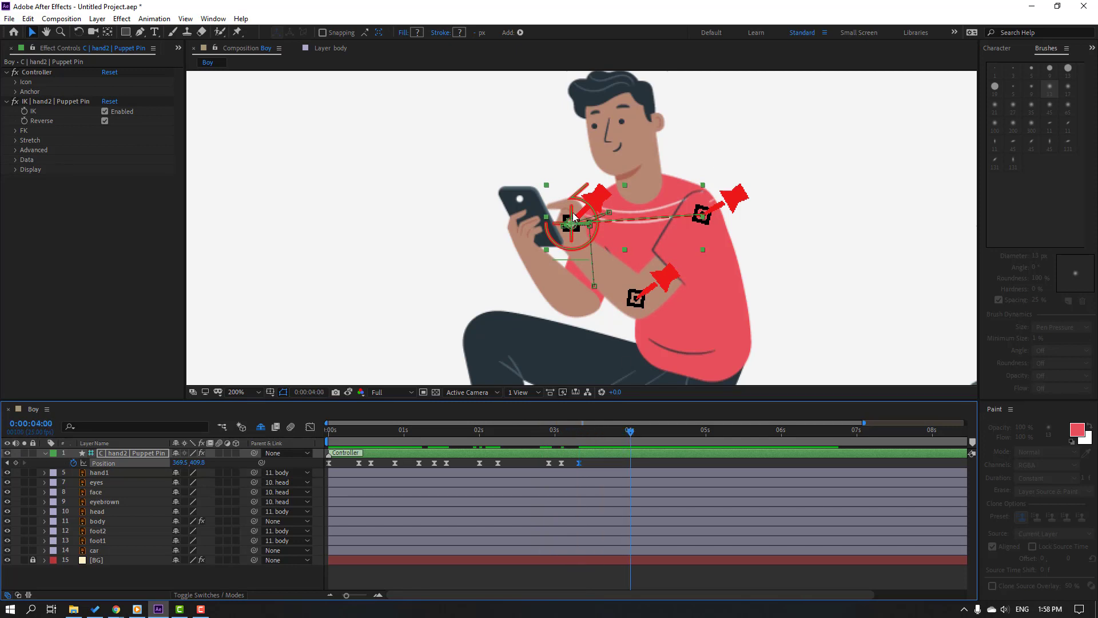
left_click_drag(574, 216, 598, 243)
left_click_drag(655, 464, 326, 471)
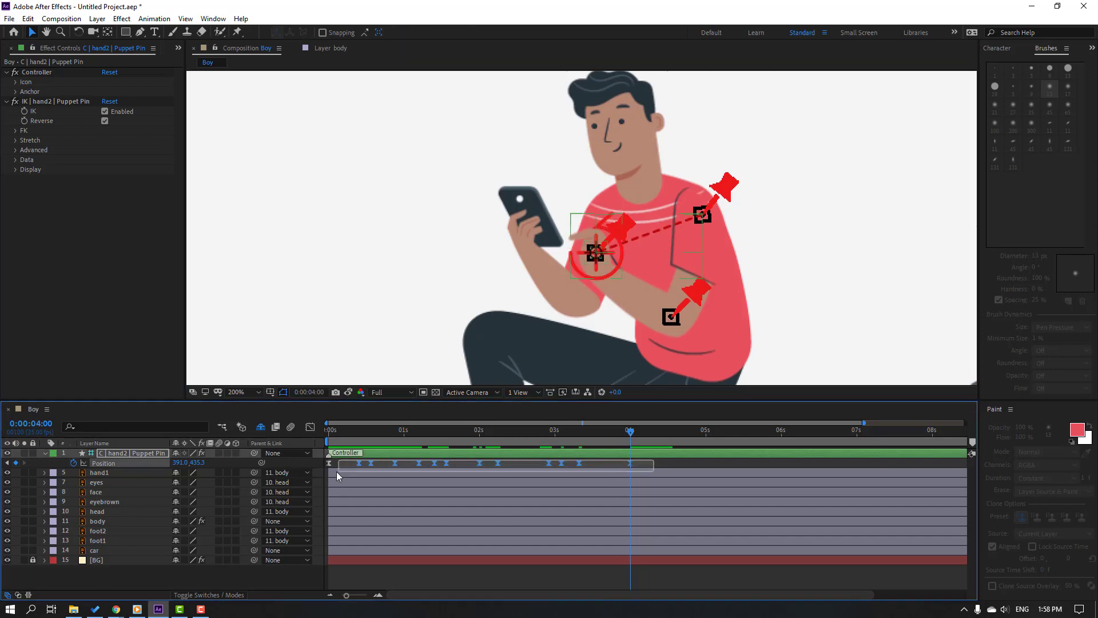
left_click(655, 467)
Play the whole arm animation from frame 0 to check the hand2 movement
left_click_drag(630, 433, 286, 442)
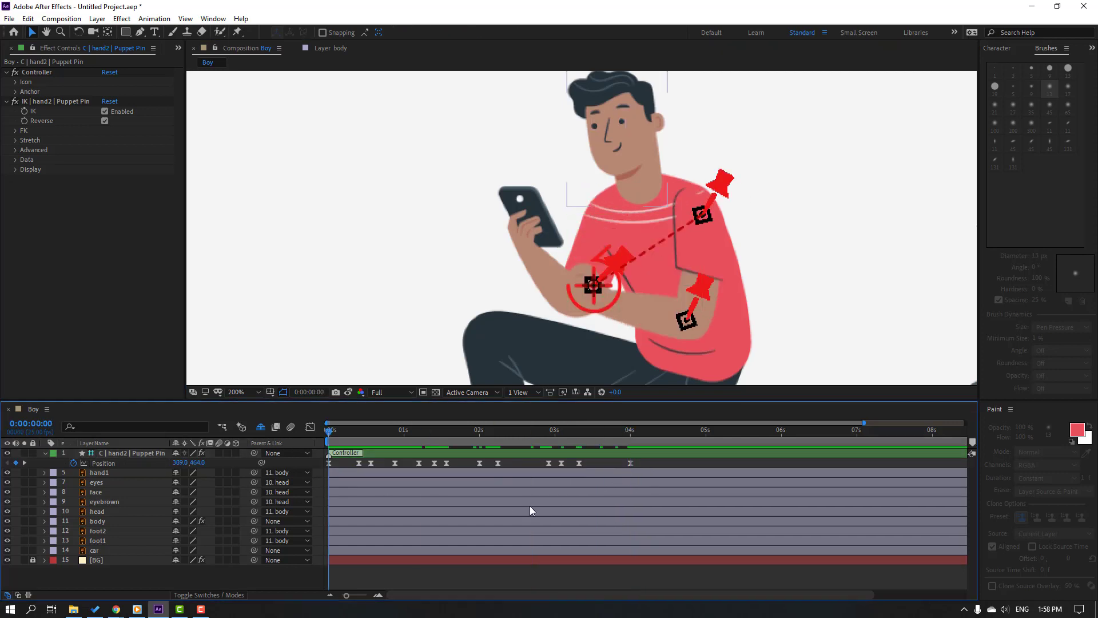
key("space")
key("comma")
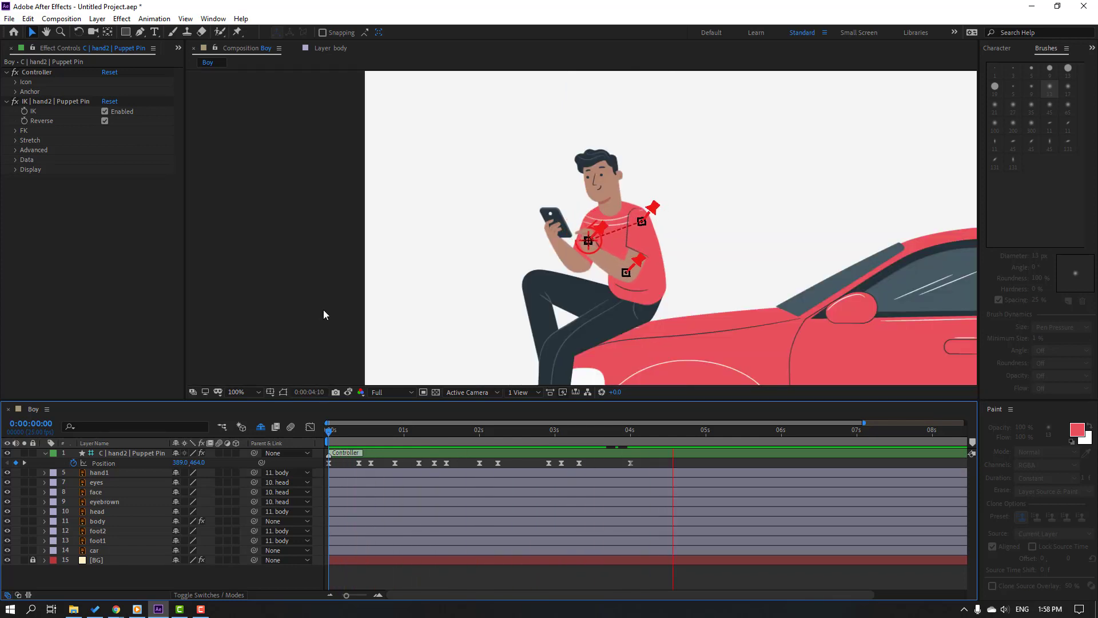
key("space")
Solo the hand1 layer, move its anchor point to the elbow with the Pan Behind tool, and turn solo off
left_click(101, 472)
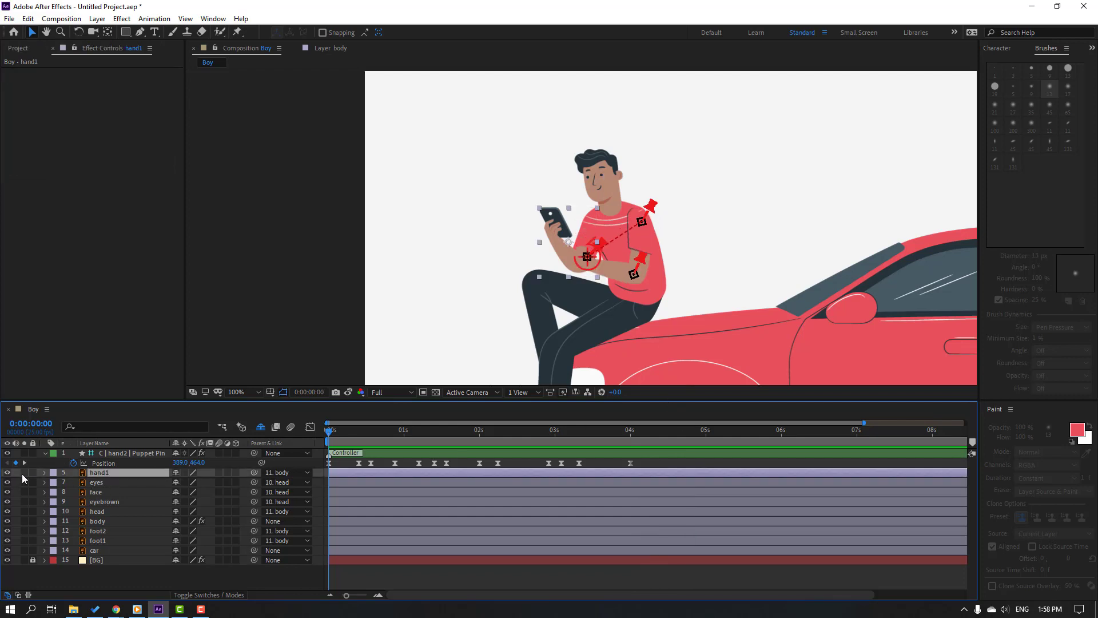
left_click(24, 473)
key("period")
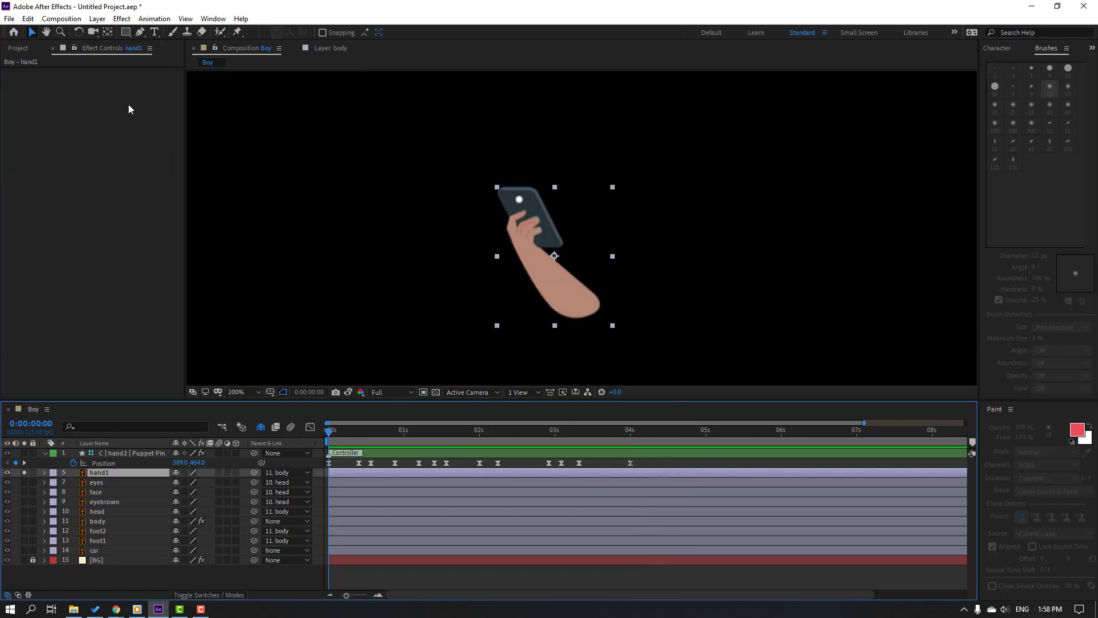
left_click(107, 33)
left_click_drag(554, 256, 584, 301)
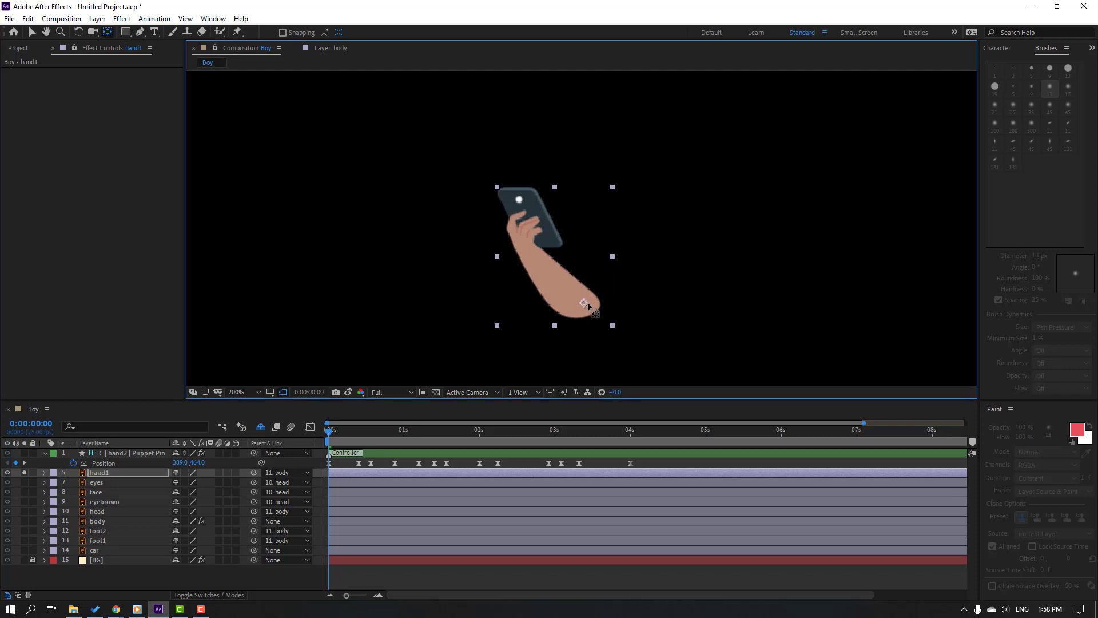
left_click(34, 33)
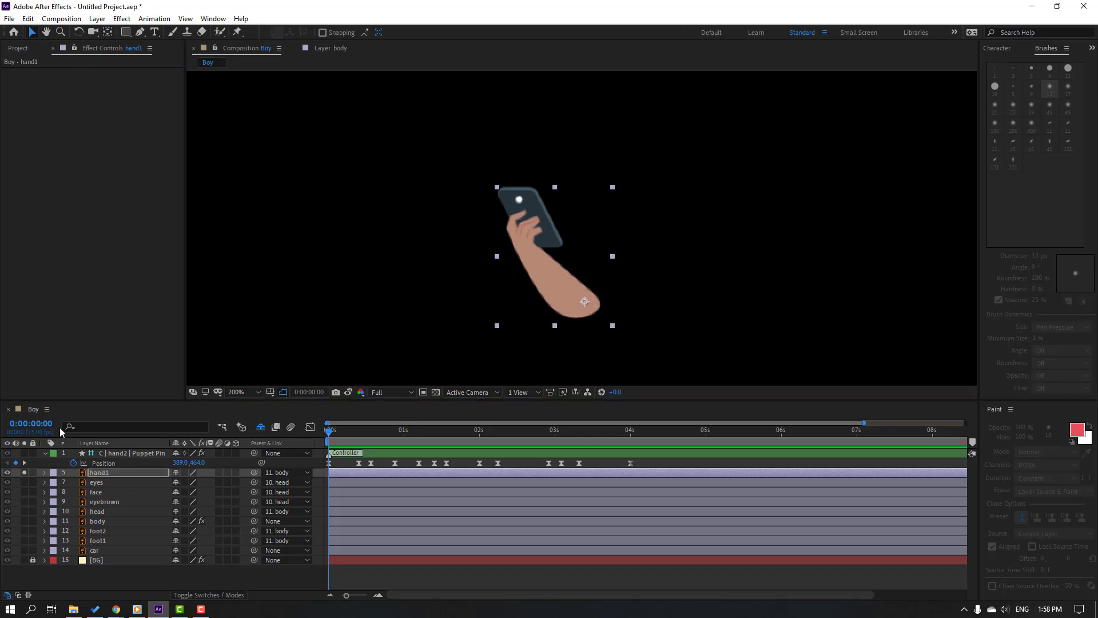
left_click(24, 473)
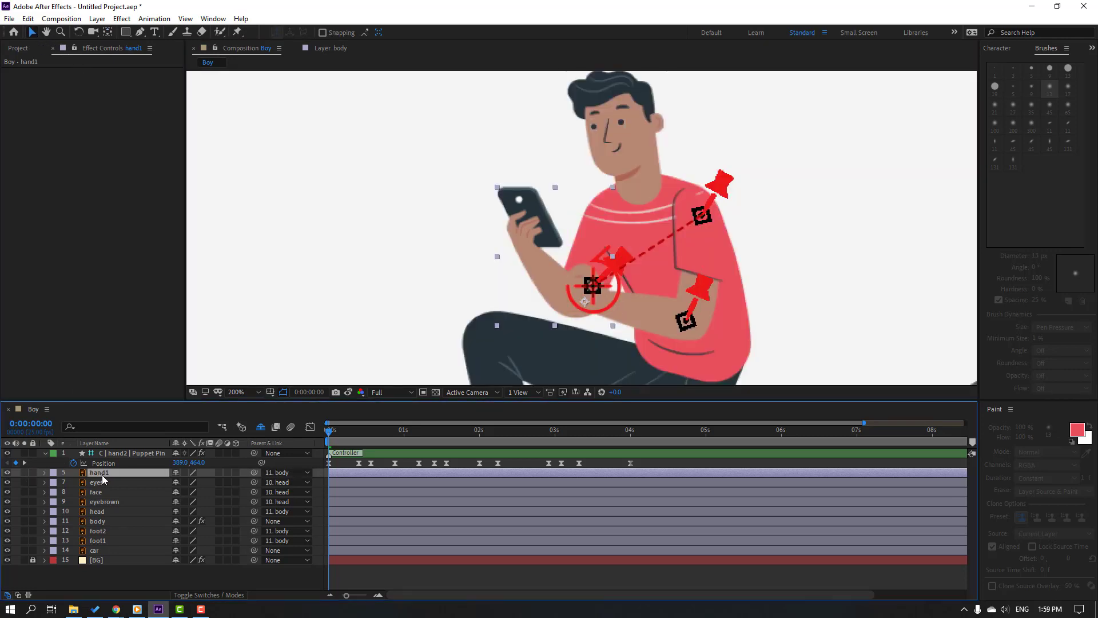
Keyframe hand1's Rotation at 0° a few frames in, and set it to -12° at frame 0
key("r")
left_click(73, 482)
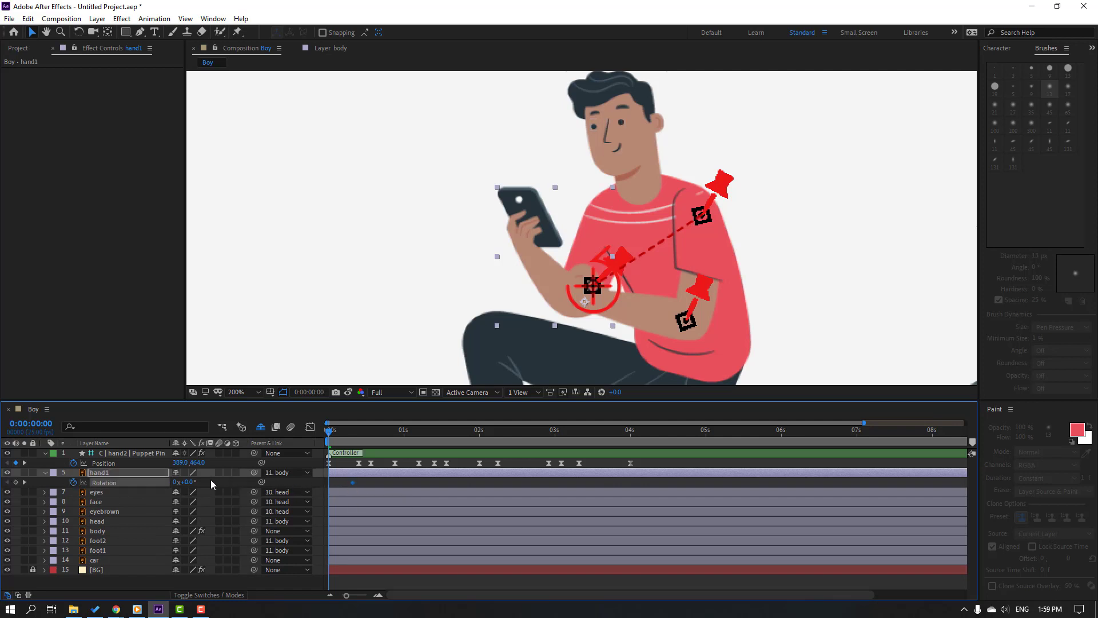
left_click_drag(191, 485, 185, 482)
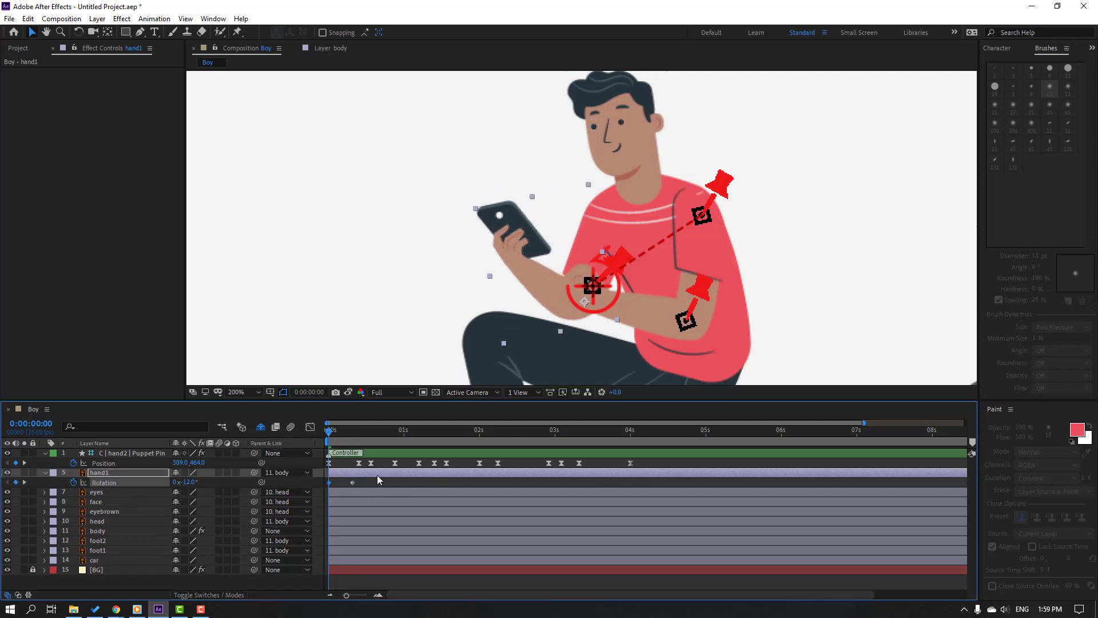
Add a hand1 Rotation keyframe at 0° on frame 14 and one at -3° on frame 20
left_click_drag(329, 433, 372, 443)
left_click(16, 483)
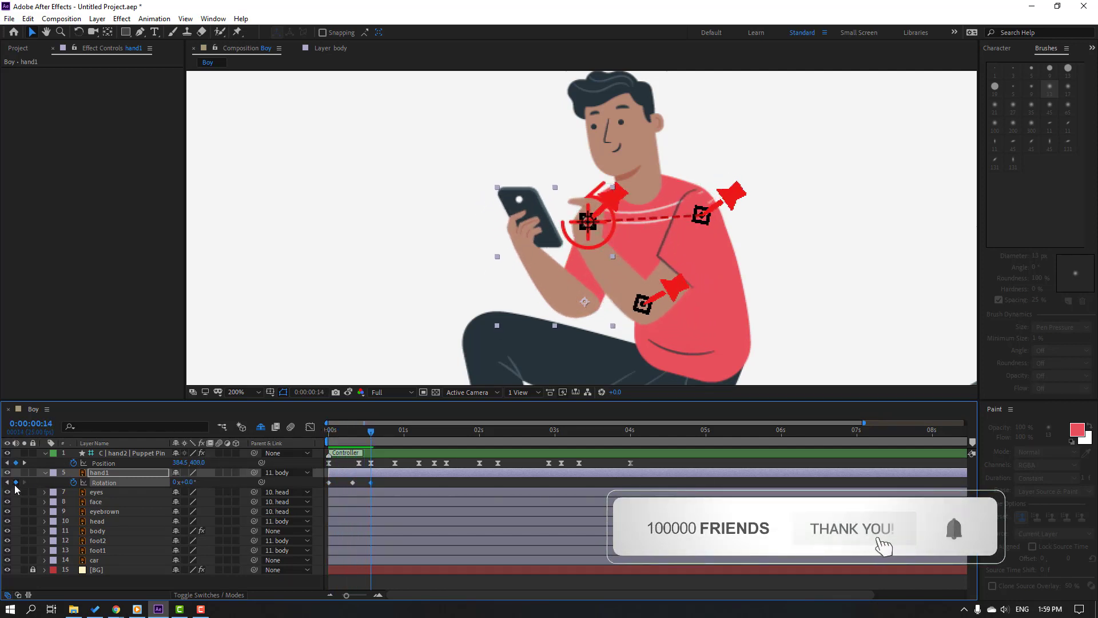
left_click_drag(373, 433, 389, 436)
left_click_drag(183, 482, 190, 484)
left_click_drag(358, 437, 390, 444)
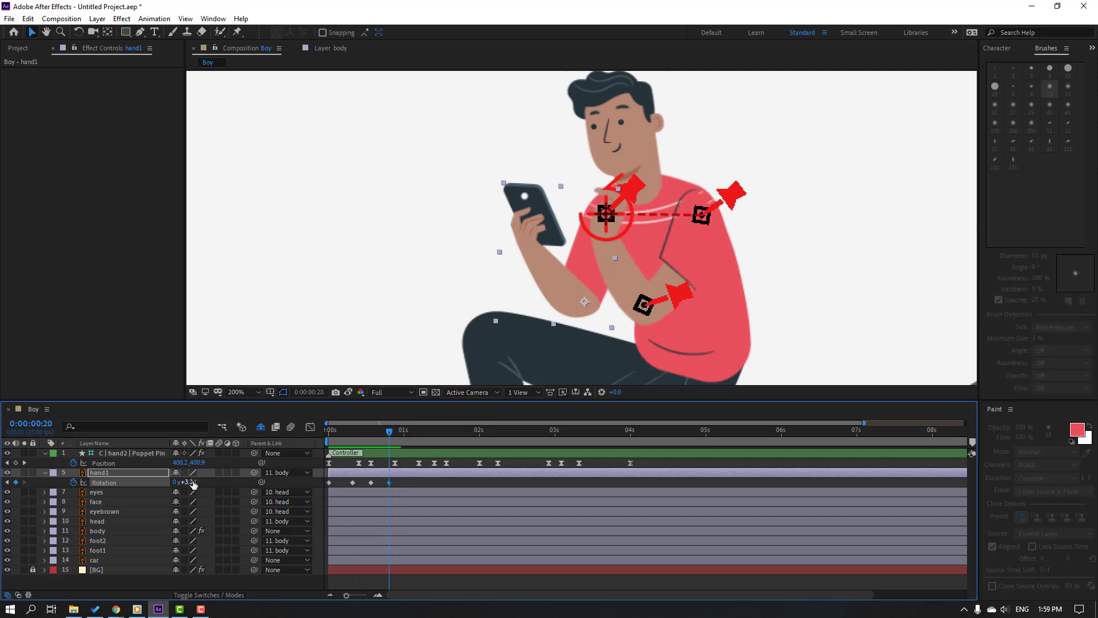
left_click_drag(193, 483, 187, 483)
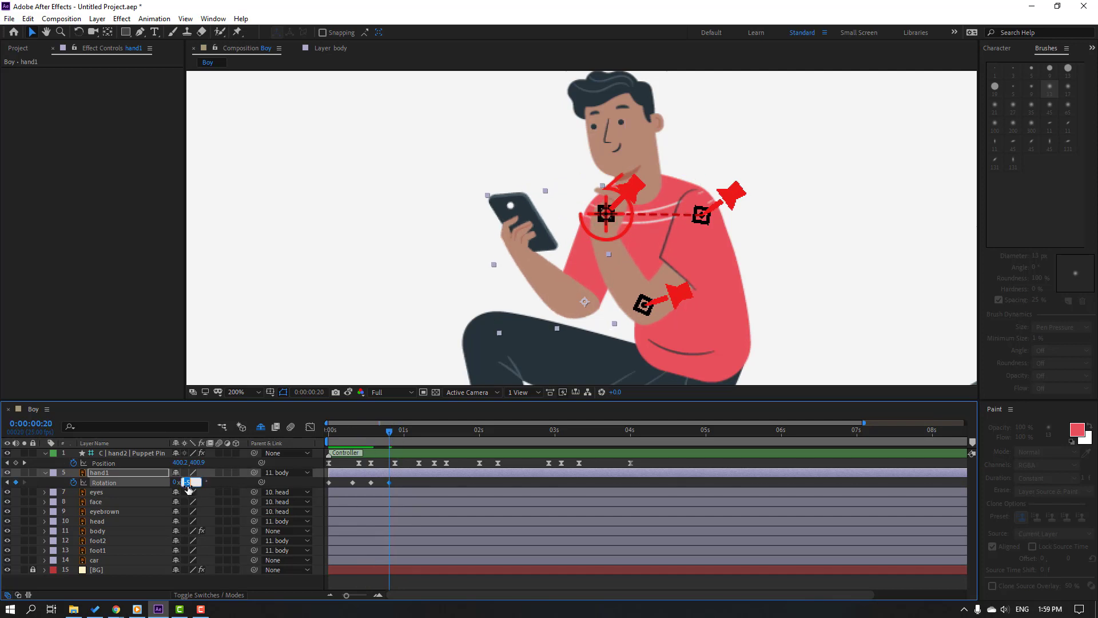
key("Return")
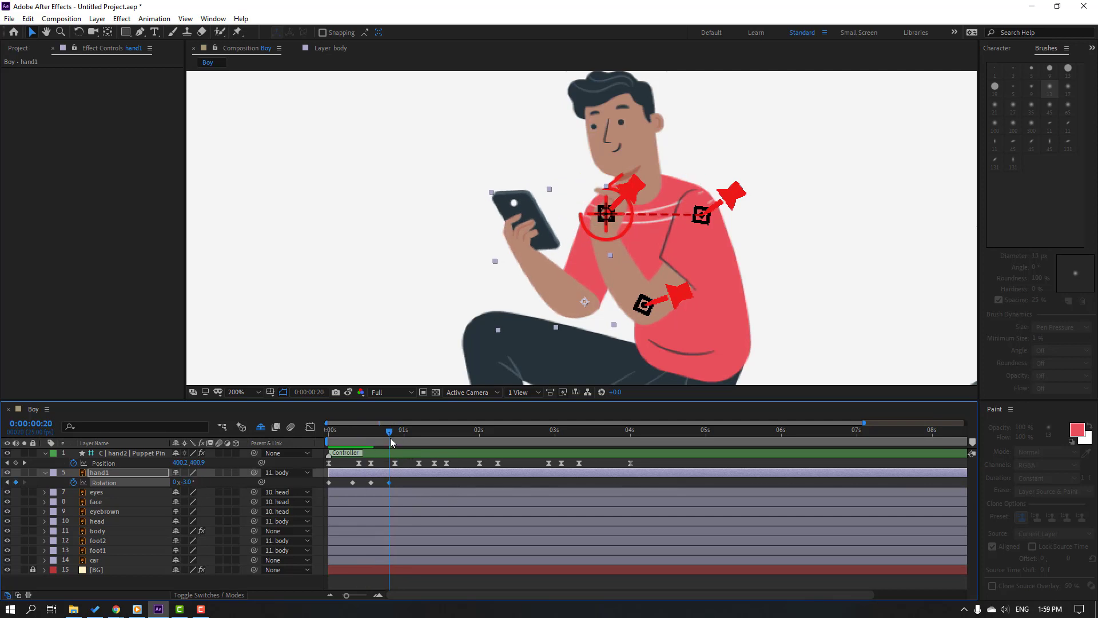
Set hand1's Rotation to 0° at 1:03 and preview the movement of the phone arm
left_click_drag(393, 442, 414, 442)
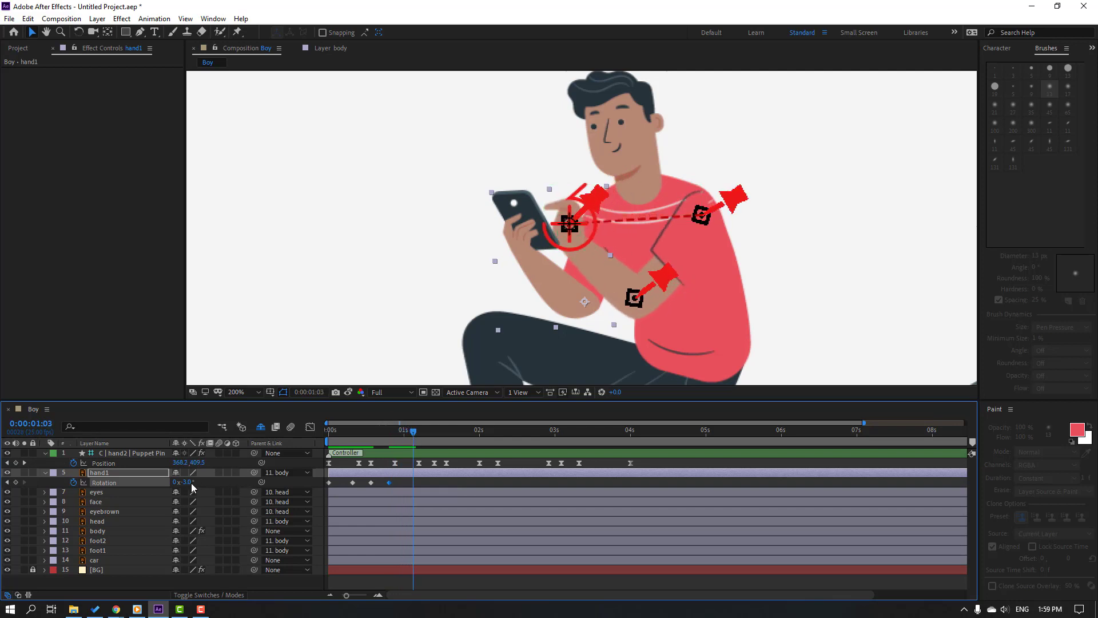
key("Return")
key("space")
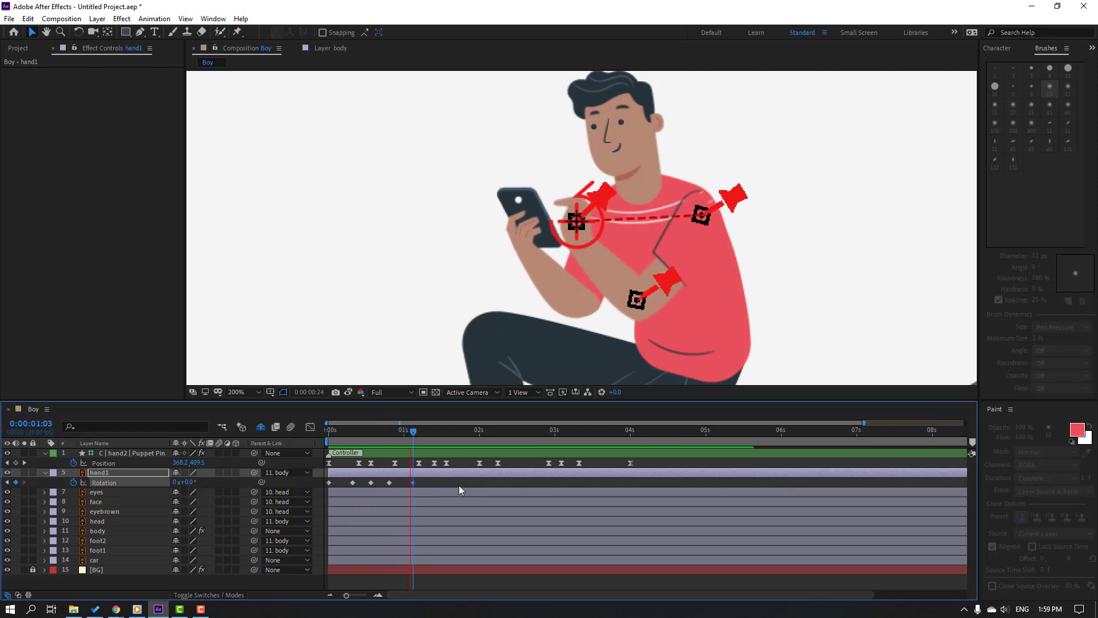
key("space")
Apply Easy Ease to all of hand1's Rotation keyframes and preview the arm movement
right_click(329, 484)
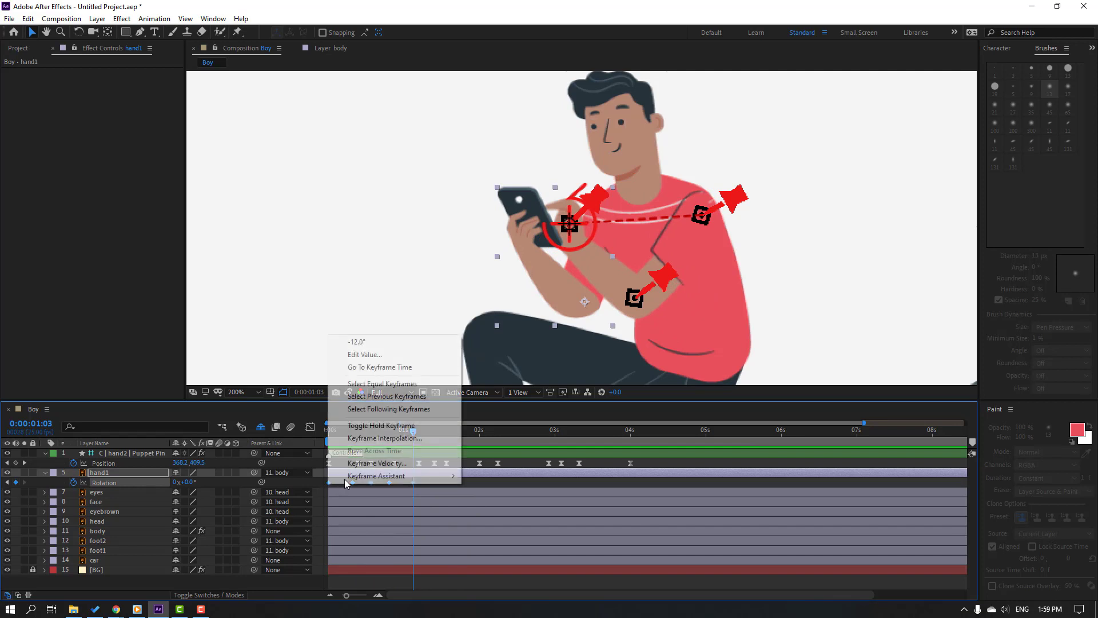
mouse_move(401, 475)
left_click(492, 513)
key("space")
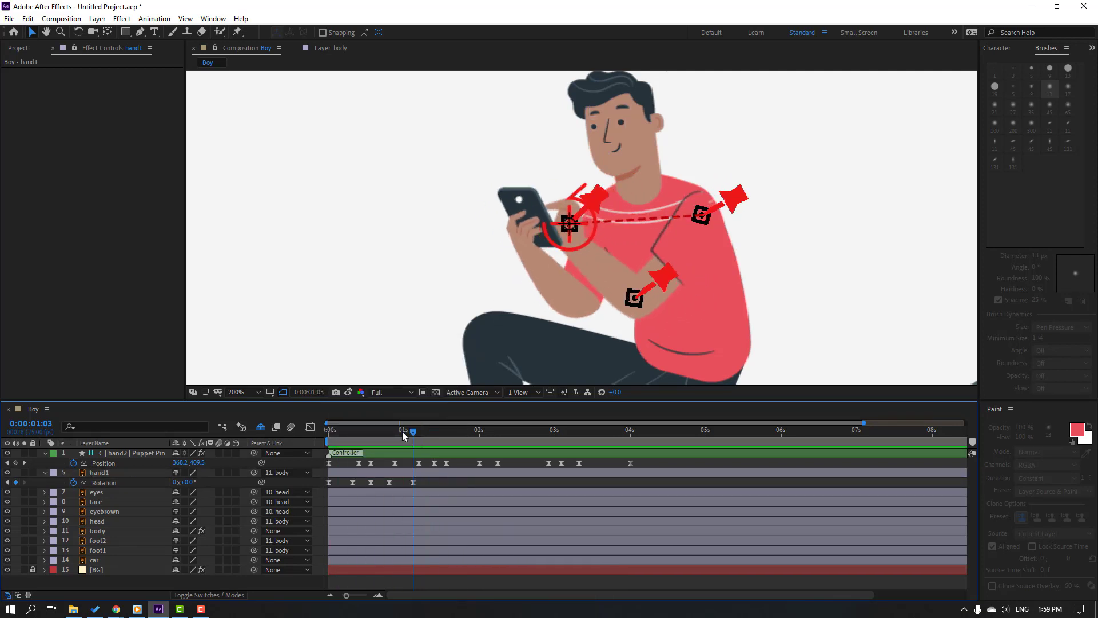
Add a hand1 Rotation keyframe at 0° on 1:10 and one at -7° on 2:00
left_click_drag(403, 431, 434, 435)
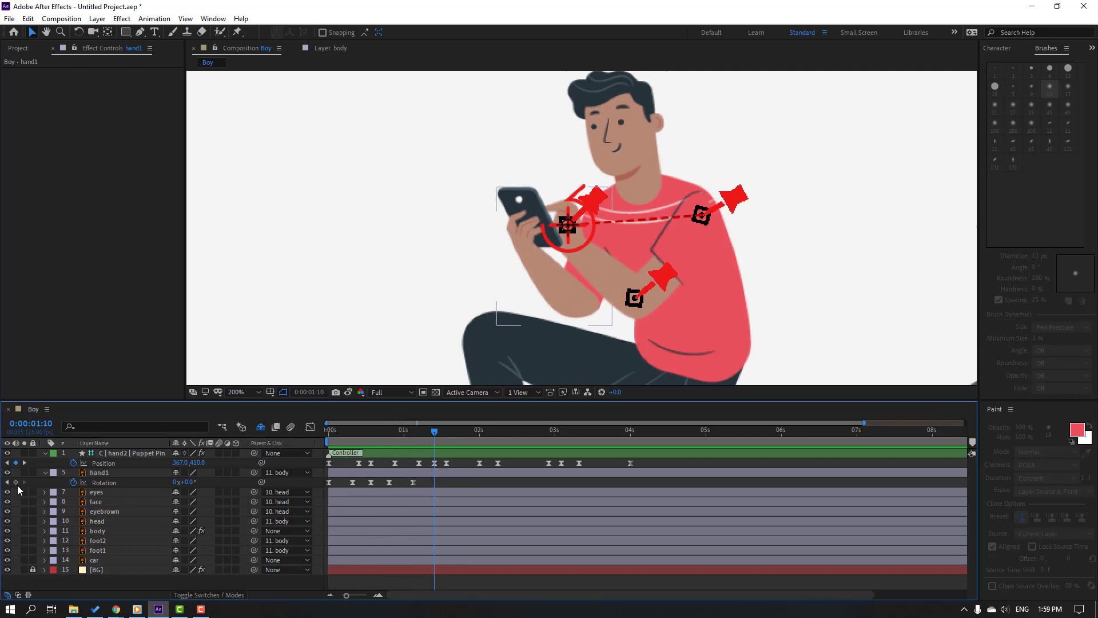
left_click(15, 483)
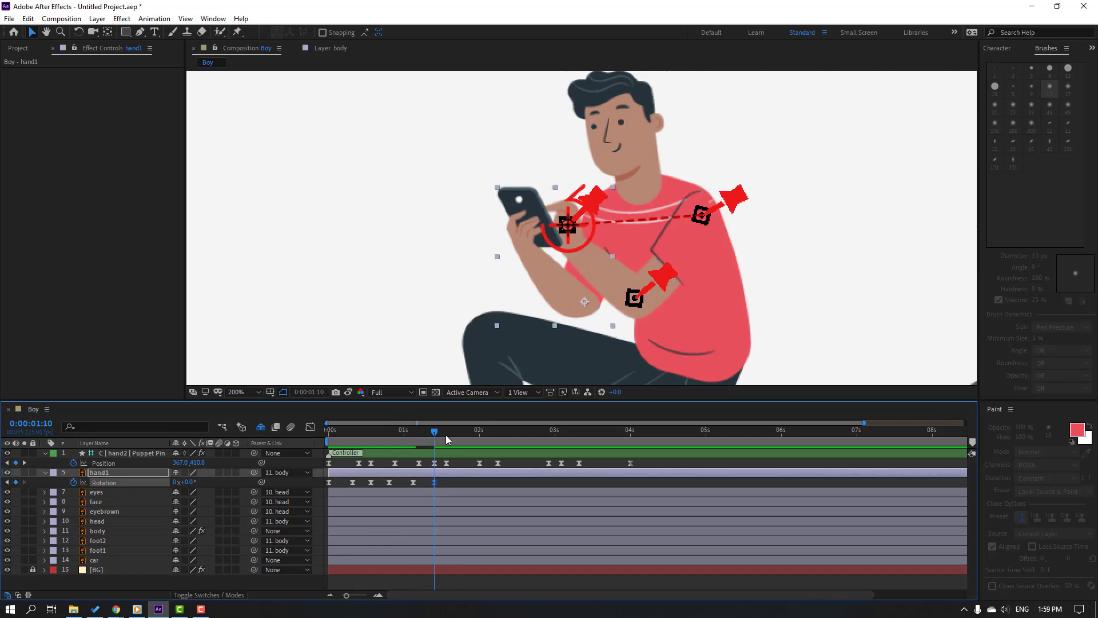
left_click_drag(446, 438, 480, 438)
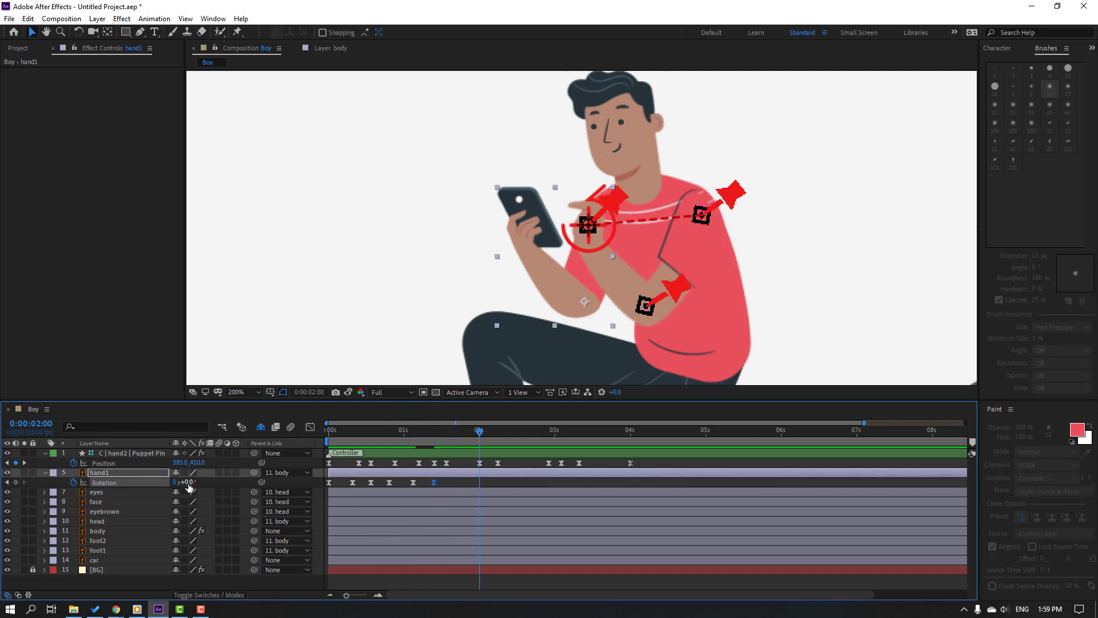
left_click_drag(187, 482, 538, 483)
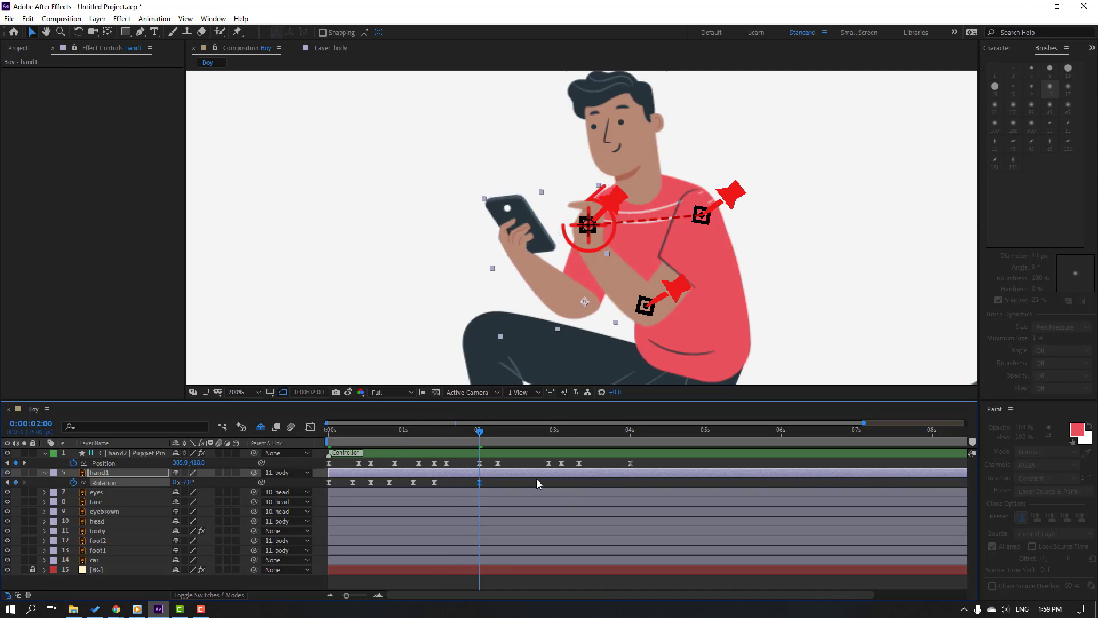
Hold hand1's Rotation at -7° until 2:12, return it to 0° at 2:23, and preview the animation
left_click_drag(489, 437, 549, 438)
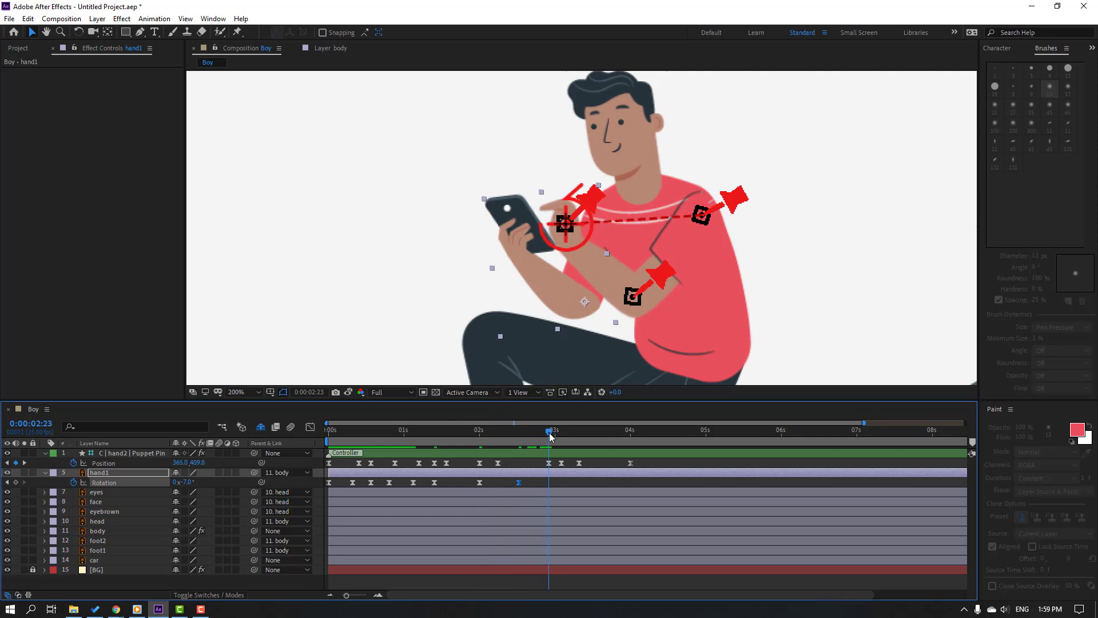
left_click_drag(188, 484, 563, 475)
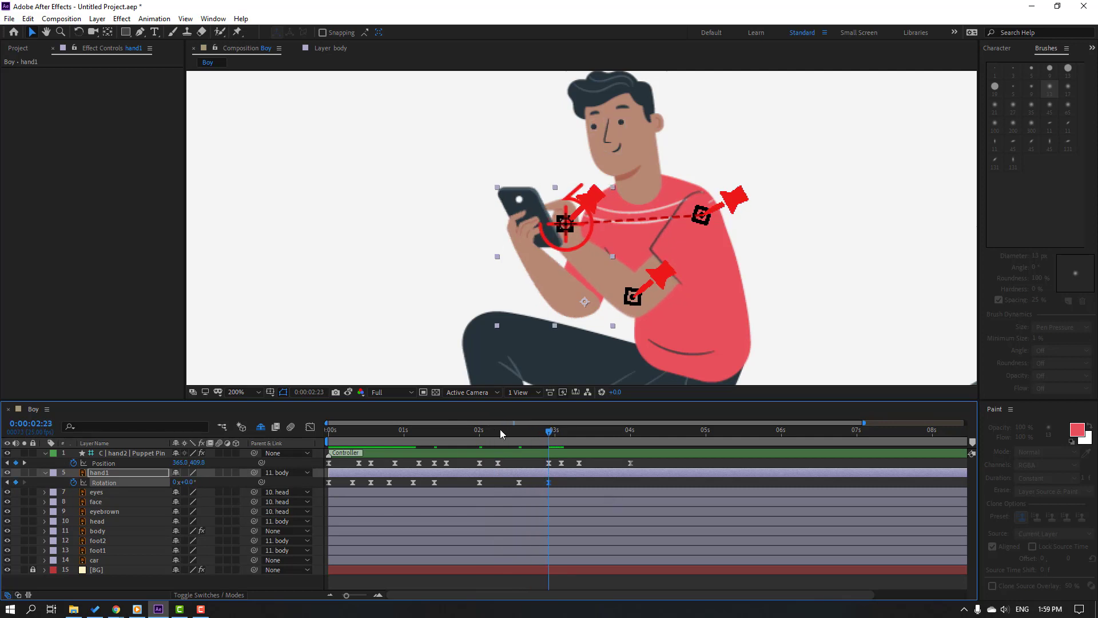
left_click_drag(501, 434, 607, 443)
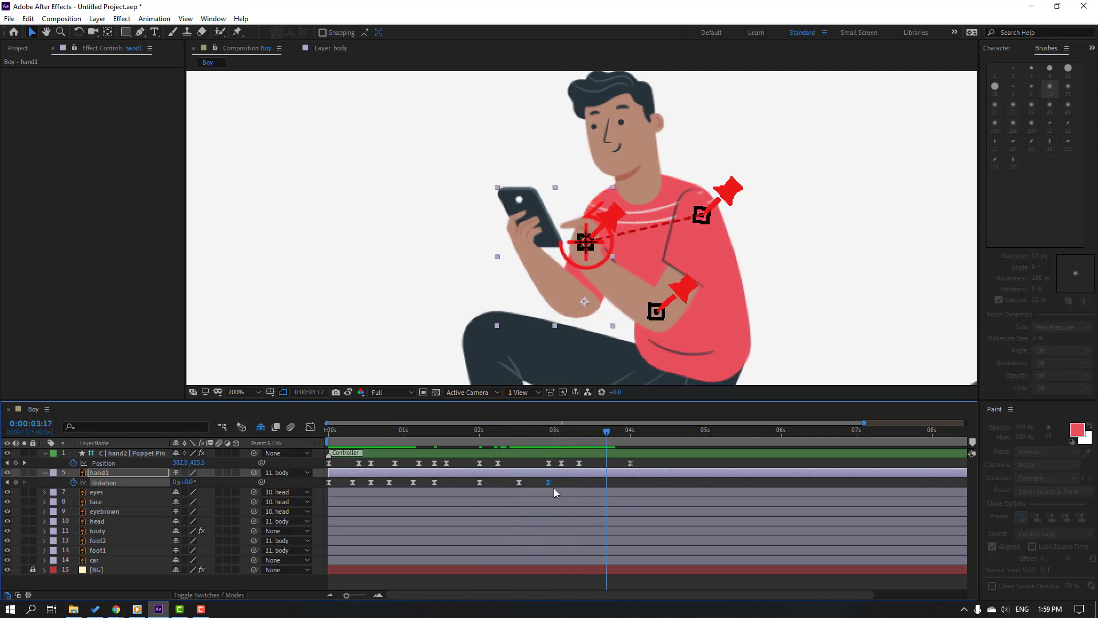
left_click(518, 482)
left_click(591, 431)
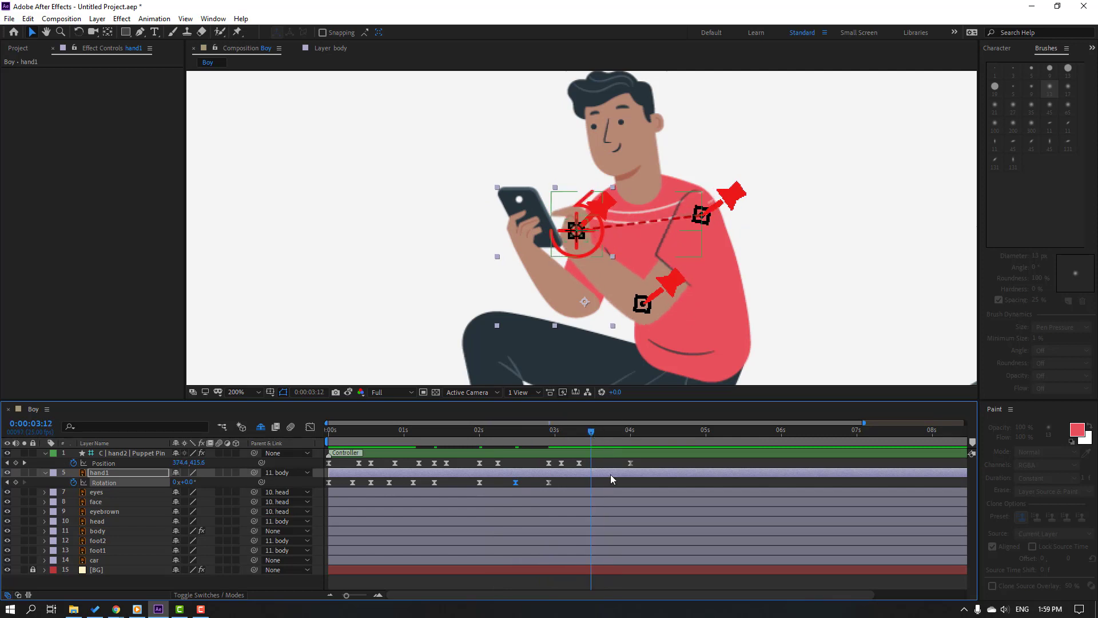
left_click(614, 482)
scroll(466, 297, "down", 1)
key("space")
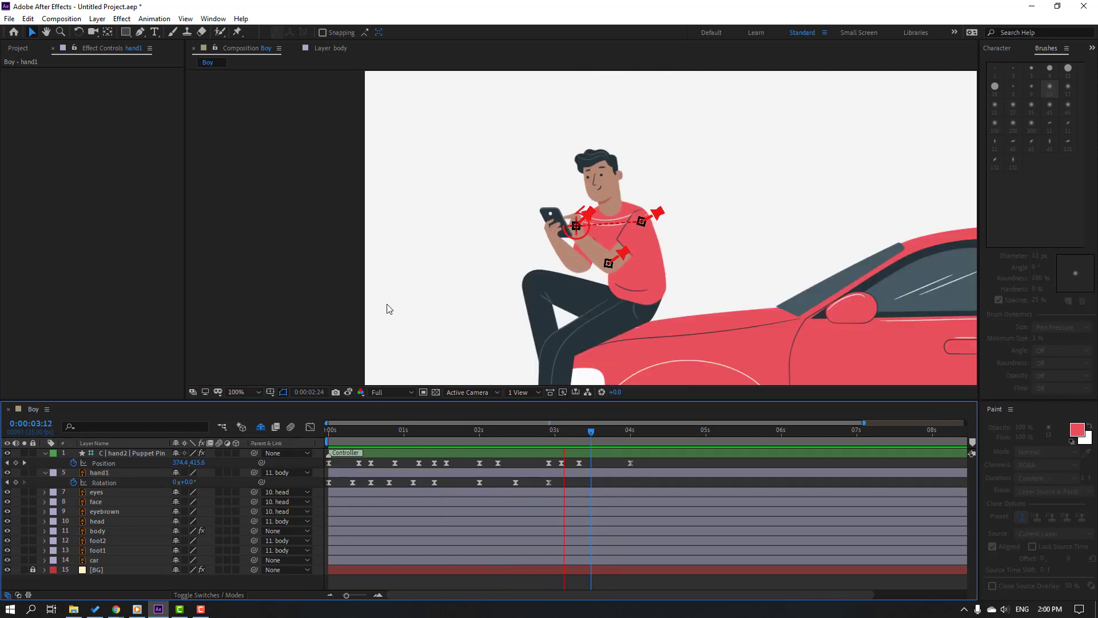
Keyframe the body layer's Rotation at 0° on about frame 4 and at 2° on frame 9
left_click_drag(591, 432, 251, 458)
left_click(107, 532)
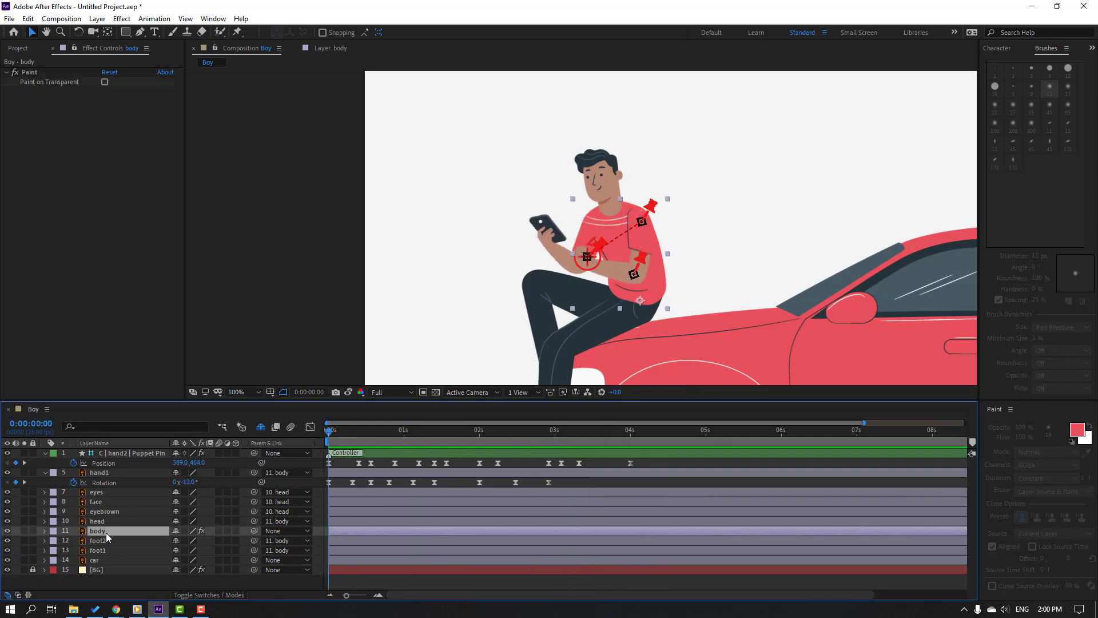
key("r")
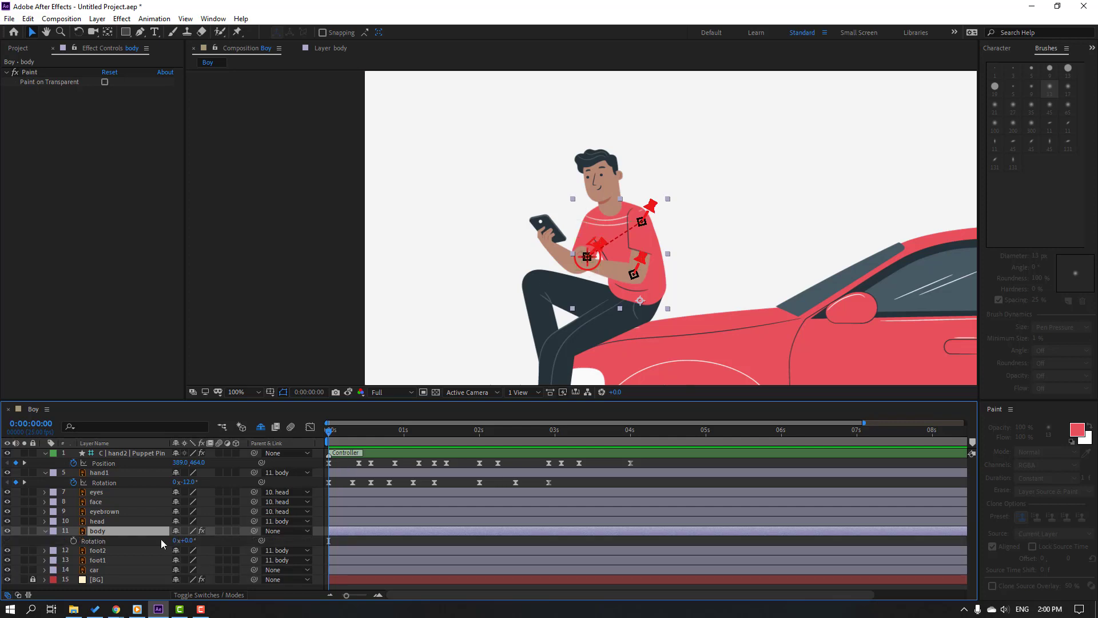
left_click(73, 540)
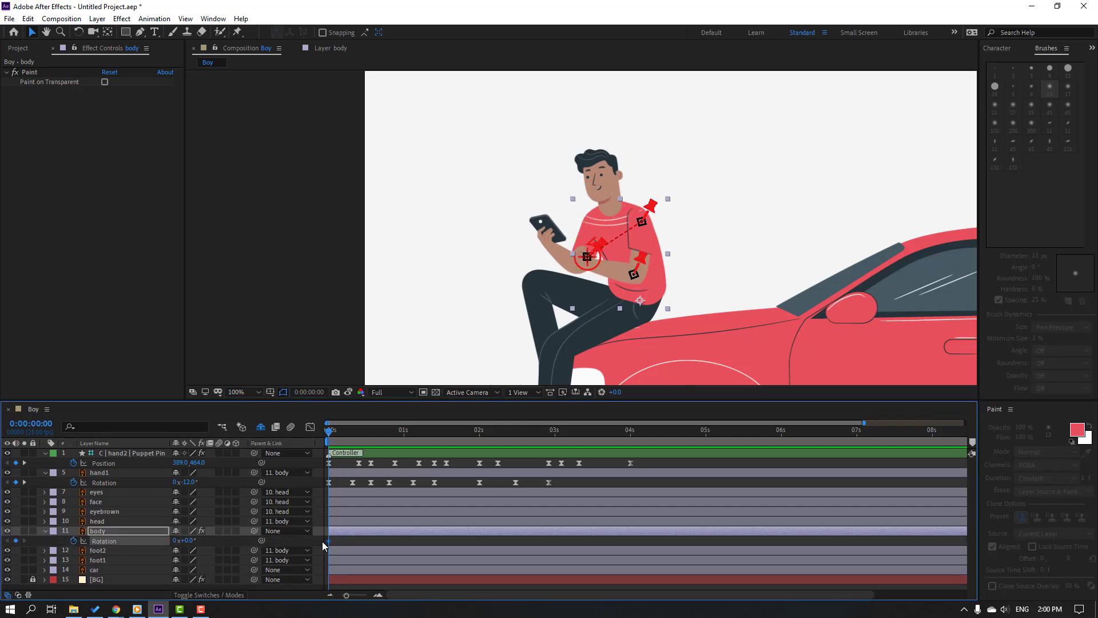
mouse_move(343, 435)
left_mouse_down()
mouse_move(367, 437)
mouse_move(352, 440)
left_mouse_up()
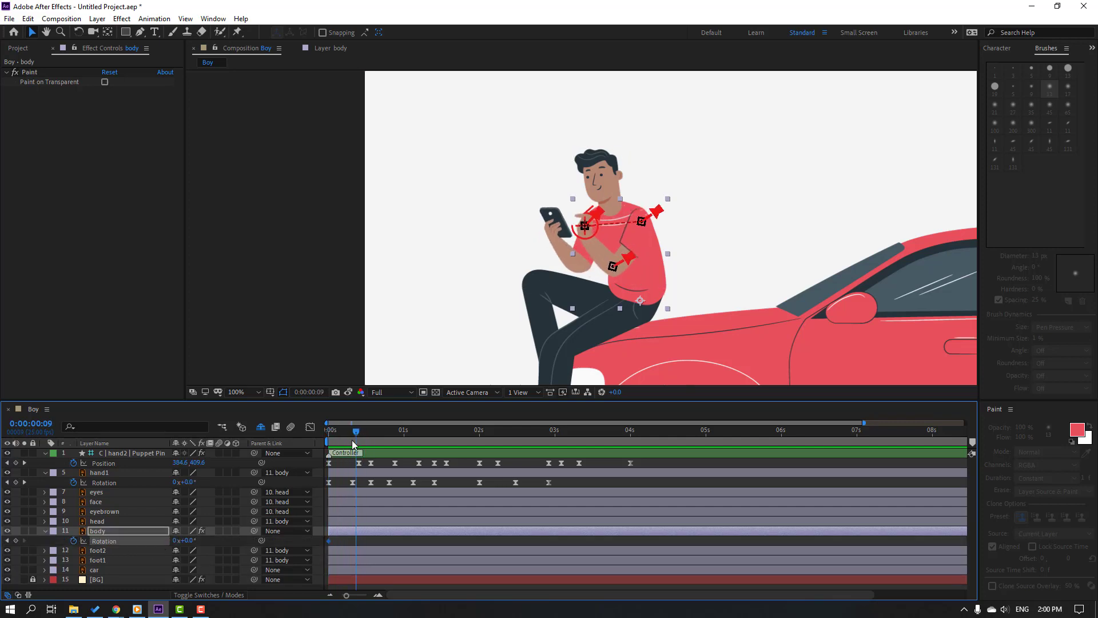
left_click_drag(328, 541, 341, 541)
left_click(186, 541)
type("2")
key("Return")
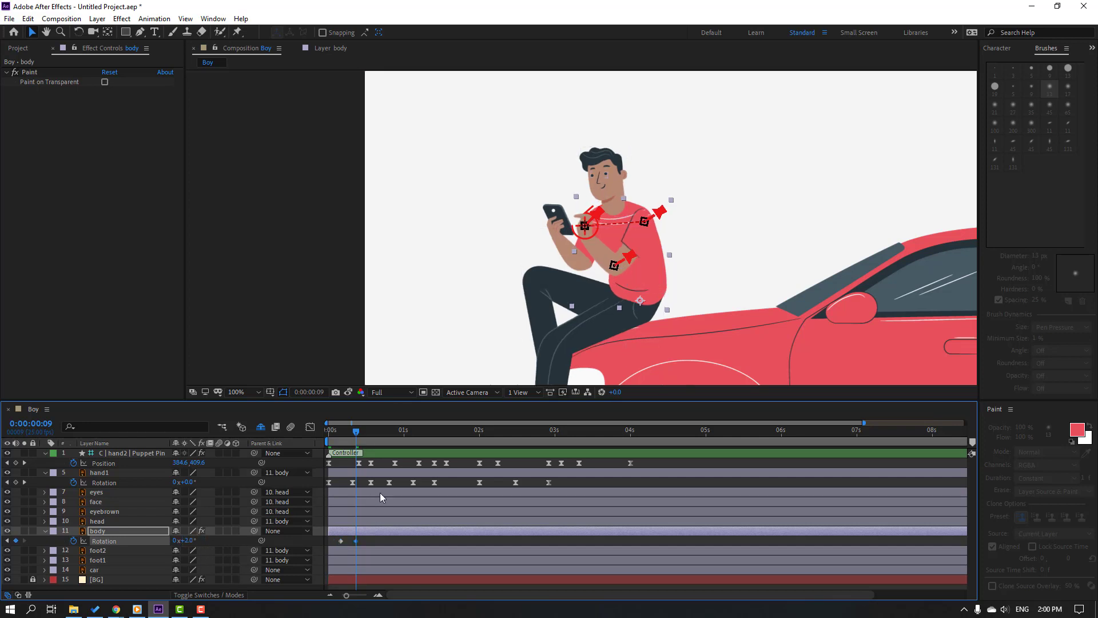
Unparent the foot2 and foot1 layers from body by setting their parent to None
left_click_drag(346, 441, 329, 442)
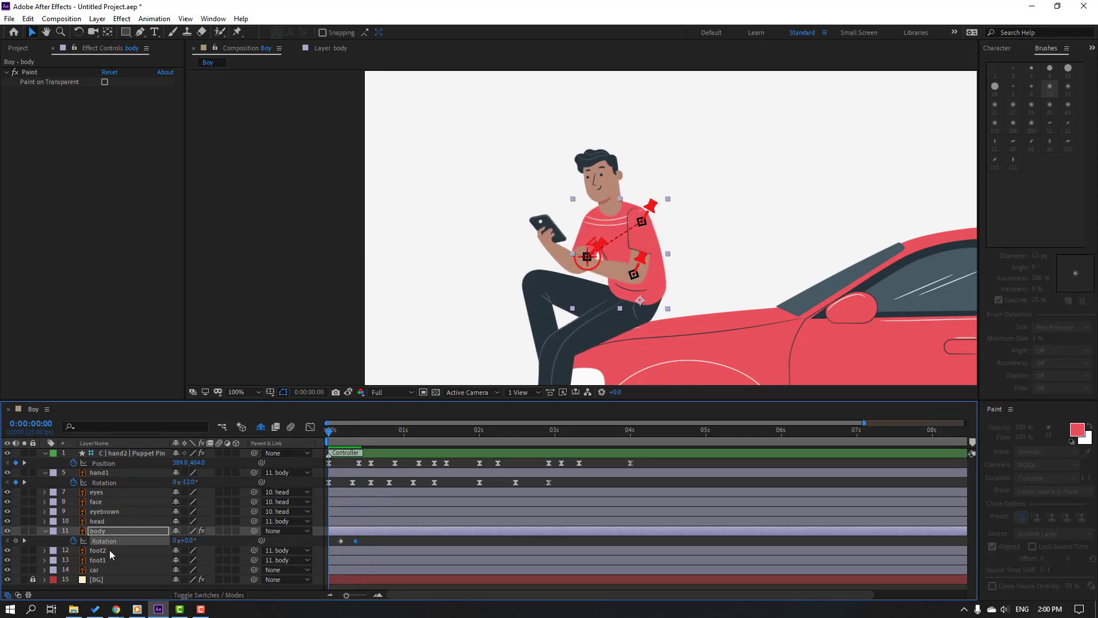
left_click(99, 551)
left_click(98, 560, "shift")
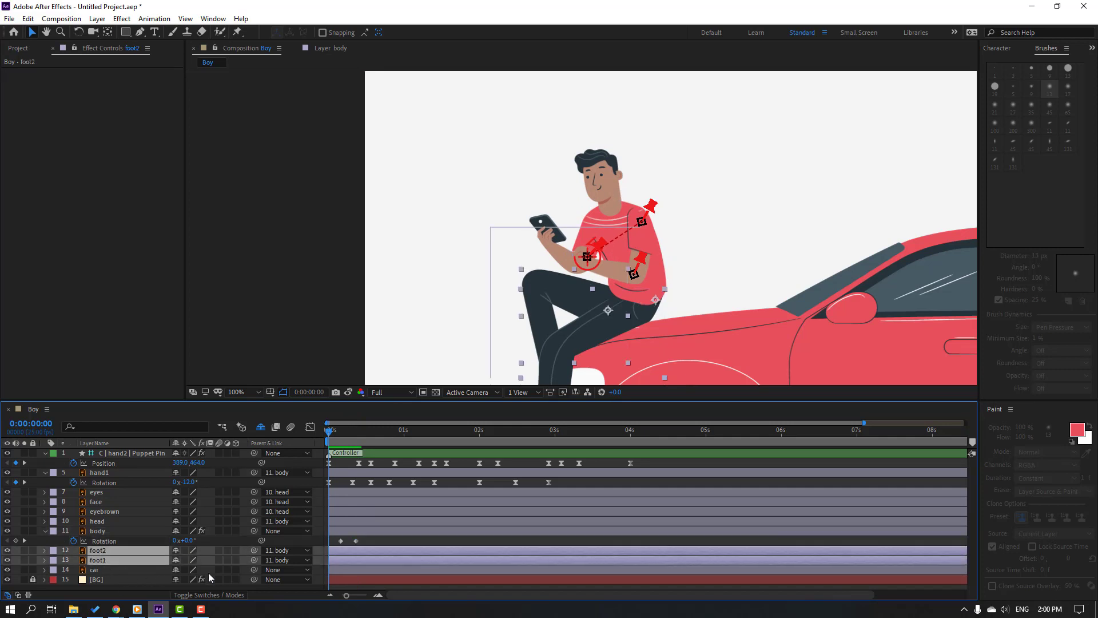
left_click(269, 552)
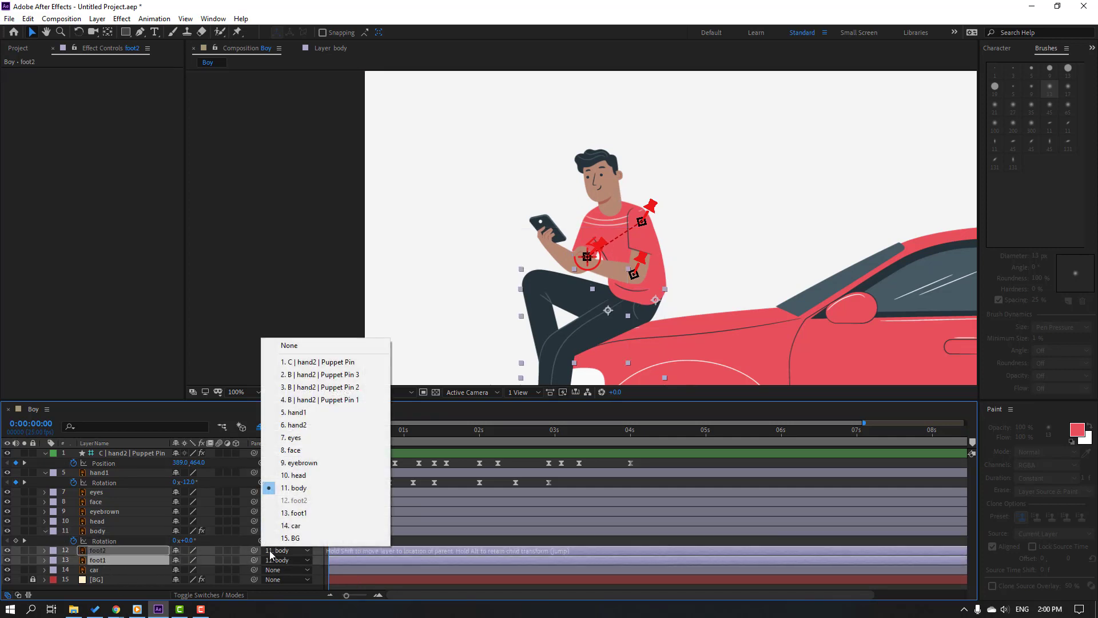
left_click(278, 350)
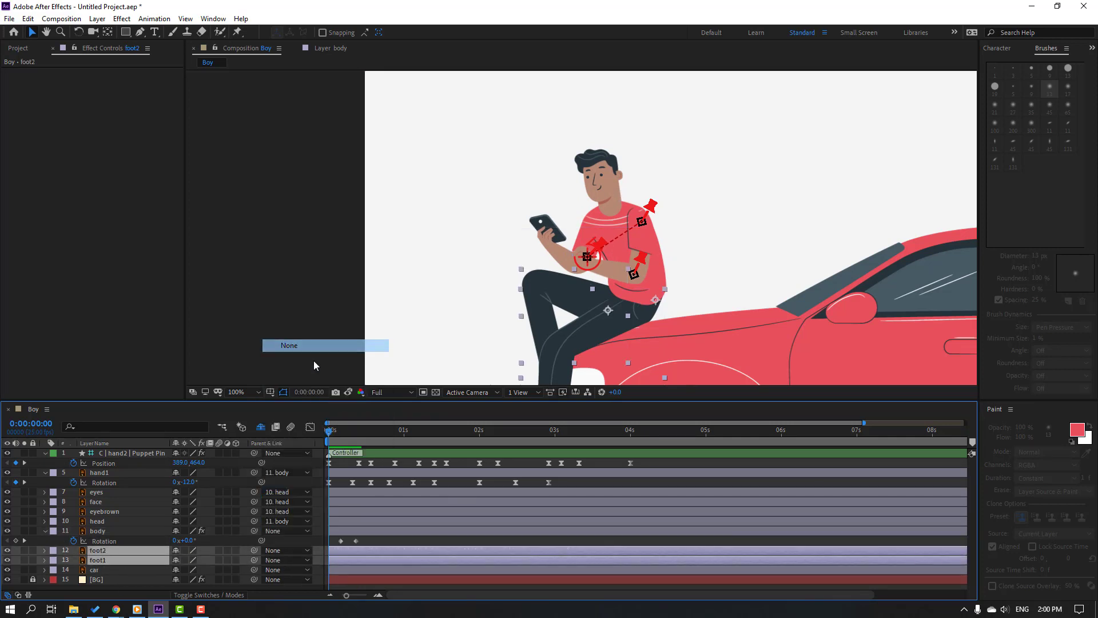
Apply Easy Ease to the body Rotation keyframes, delay the 2° keyframe to about frame 15, and preview the motion
left_click(363, 485)
left_click(356, 541)
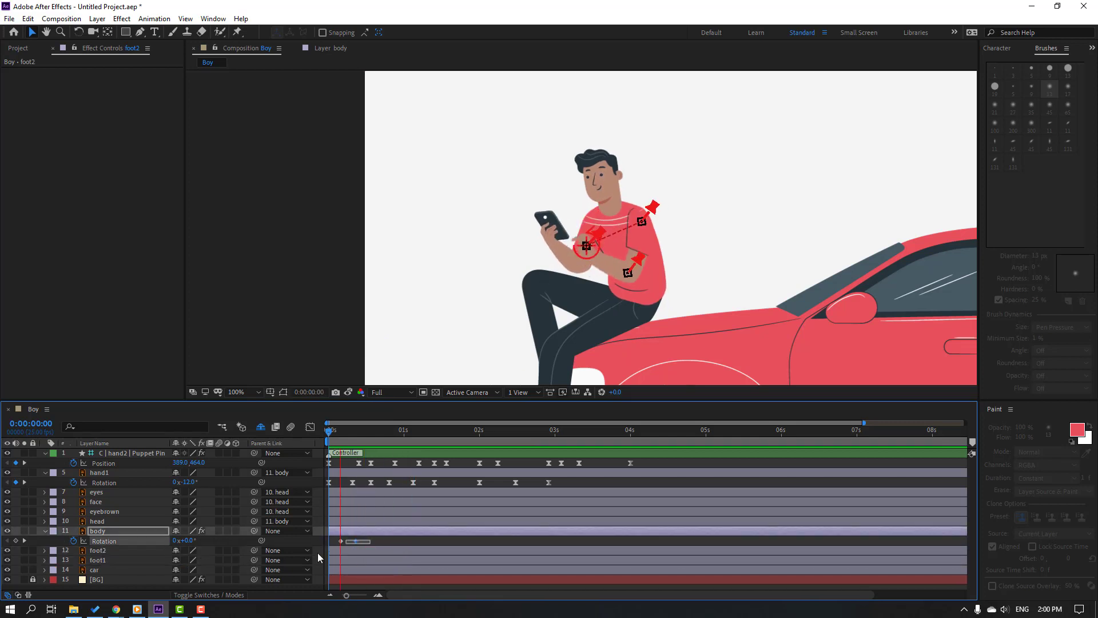
right_click(342, 542)
mouse_move(389, 532)
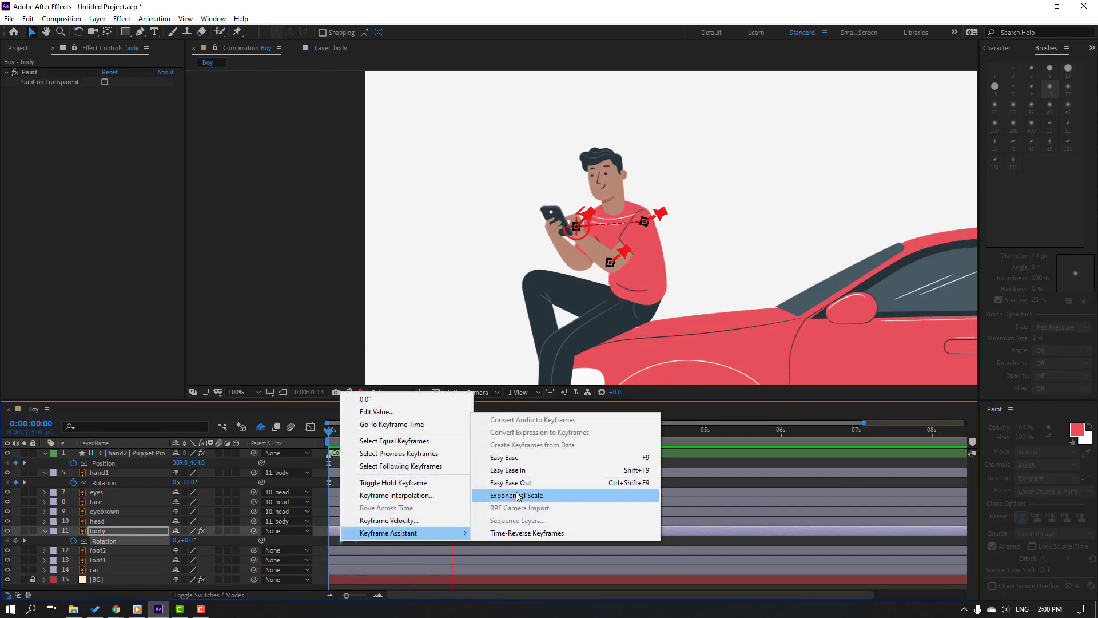
left_click(517, 452)
left_click(376, 543)
key("space")
left_click_drag(355, 541, 374, 541)
left_click(384, 544)
key("space")
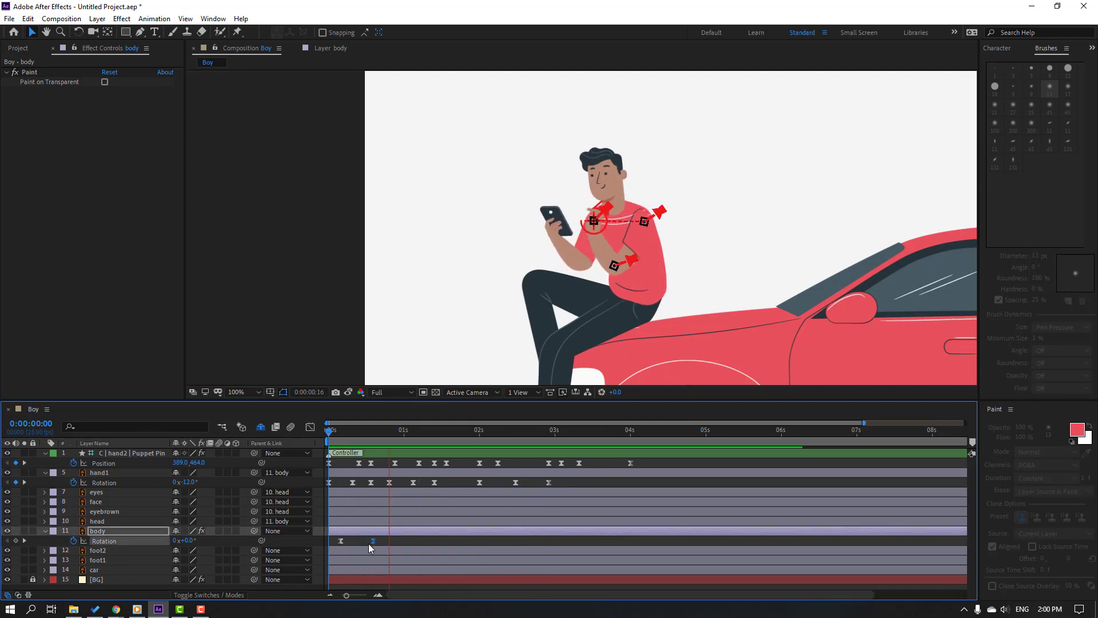
Hold the body's Rotation at 2° with a keyframe on frame 24, and set it to -2° at 1:08
left_click_drag(369, 441, 401, 440)
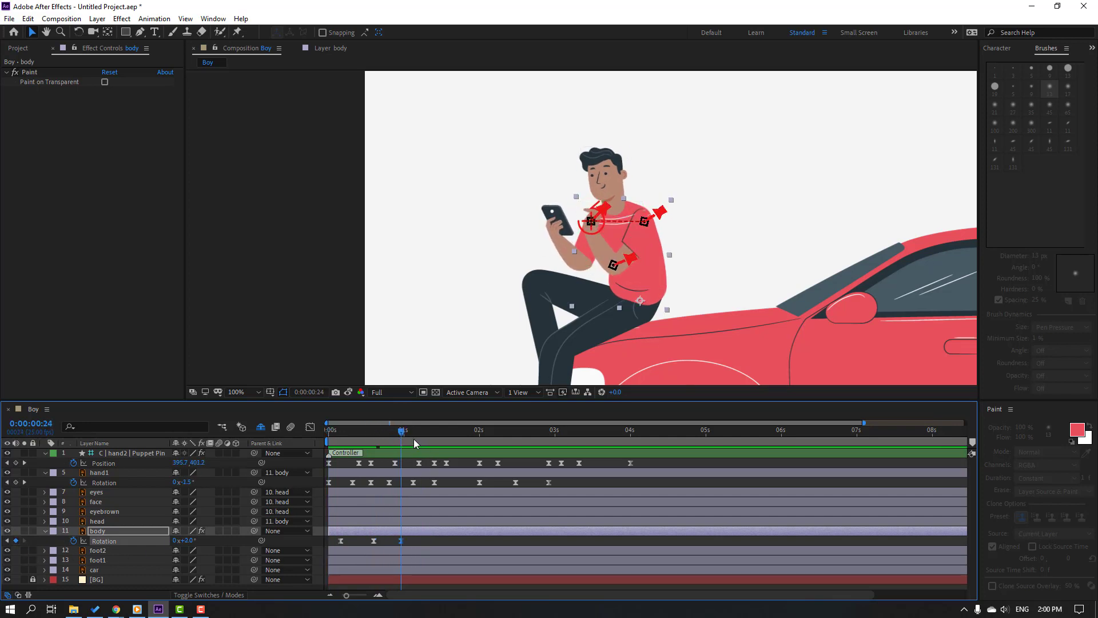
left_click(415, 440)
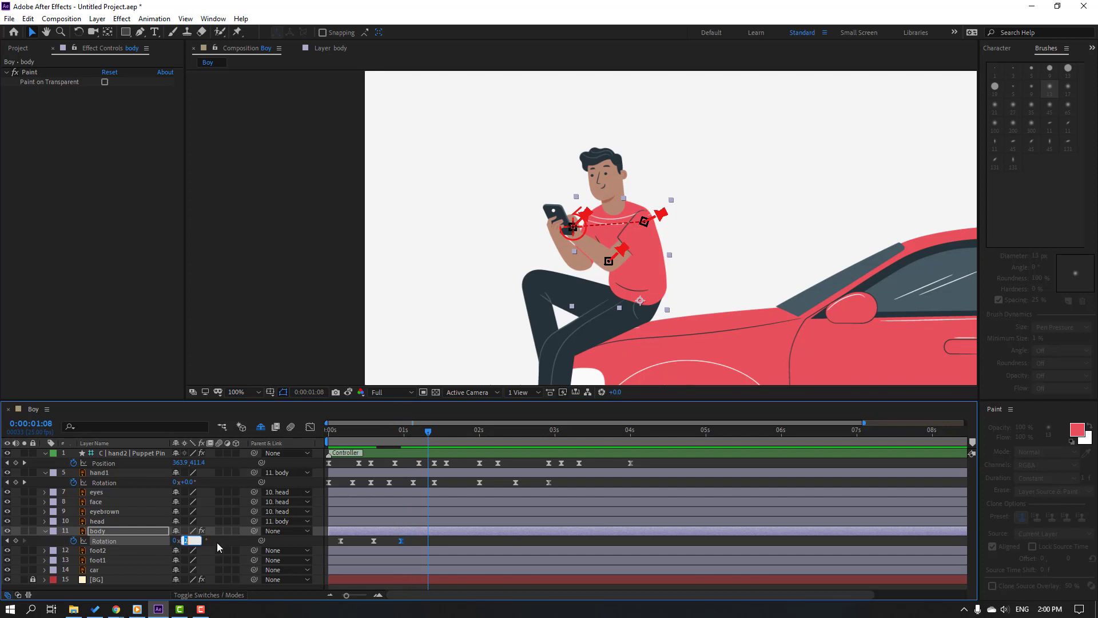
type("2")
key("Return")
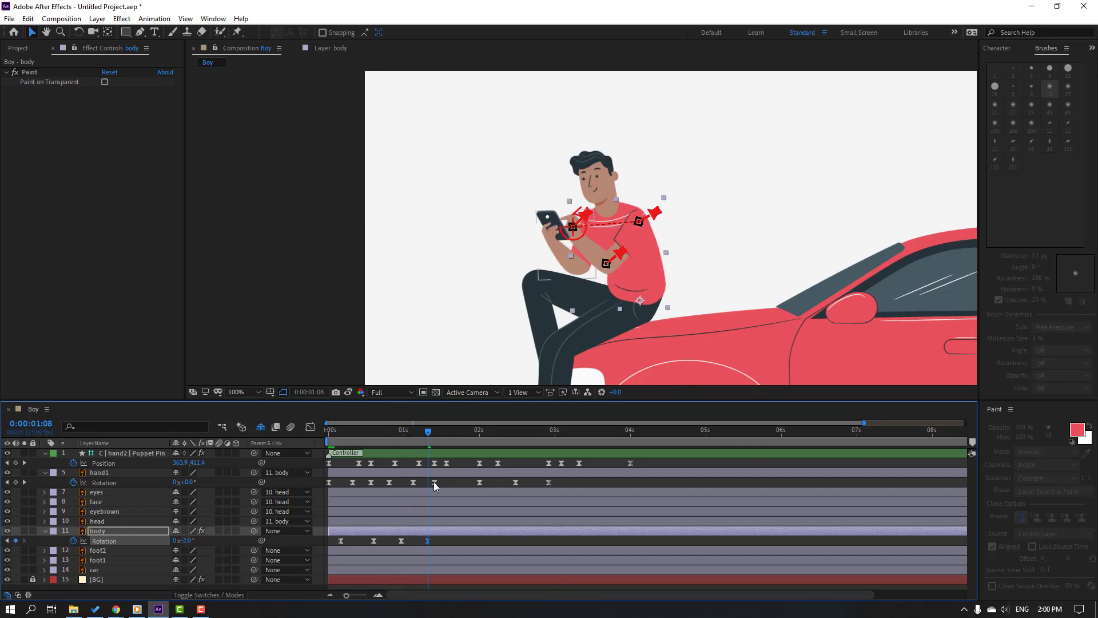
Set the body's Rotation to 0° at 1:16
left_click_drag(395, 439, 452, 442)
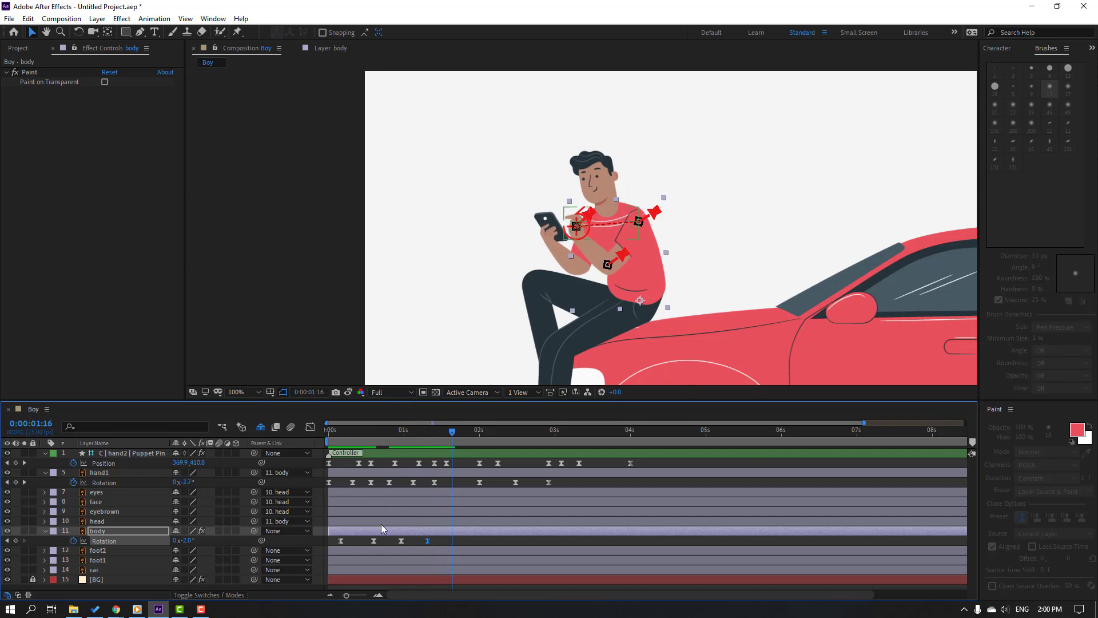
left_click(187, 541)
type("0")
key("Return")
key("Return")
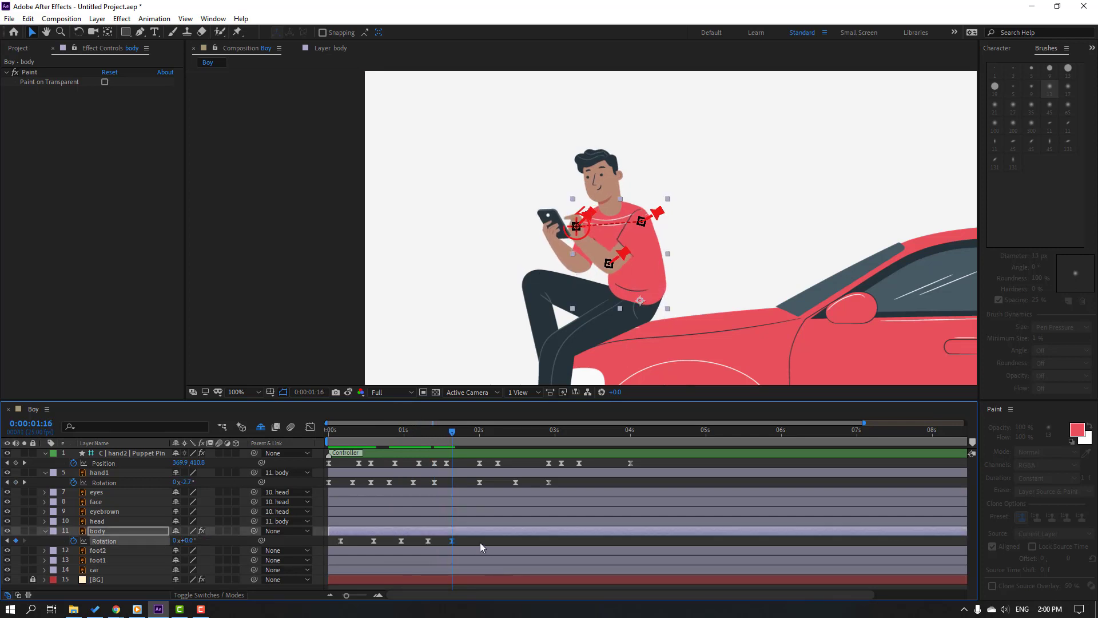
Preview the body motion and shift its first two Rotation keyframes earlier so the first sits at frame 0
key("space")
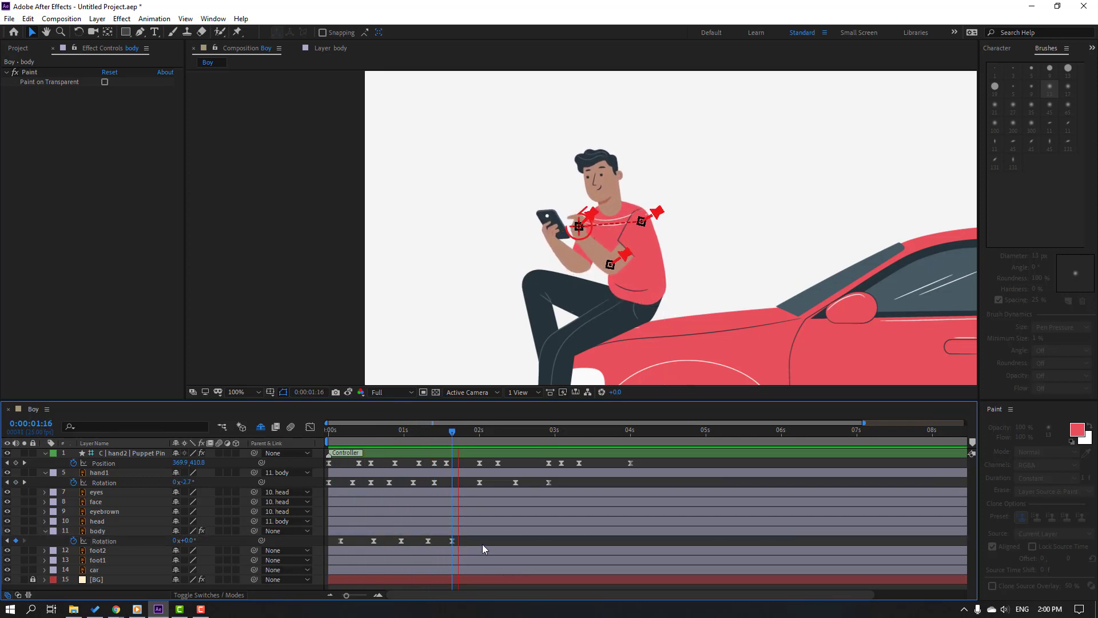
left_click_drag(386, 541, 329, 540)
key("space")
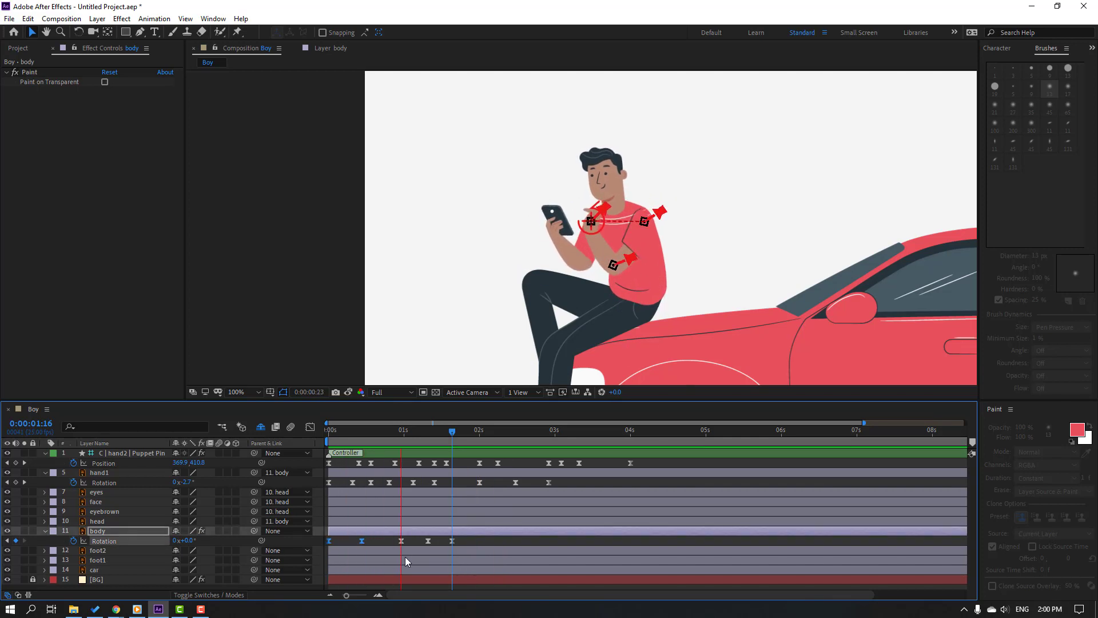
Add a body Rotation keyframe at 0° on 2:12 and one at 3° on 2:23
left_click(445, 434)
left_click_drag(456, 437, 516, 436)
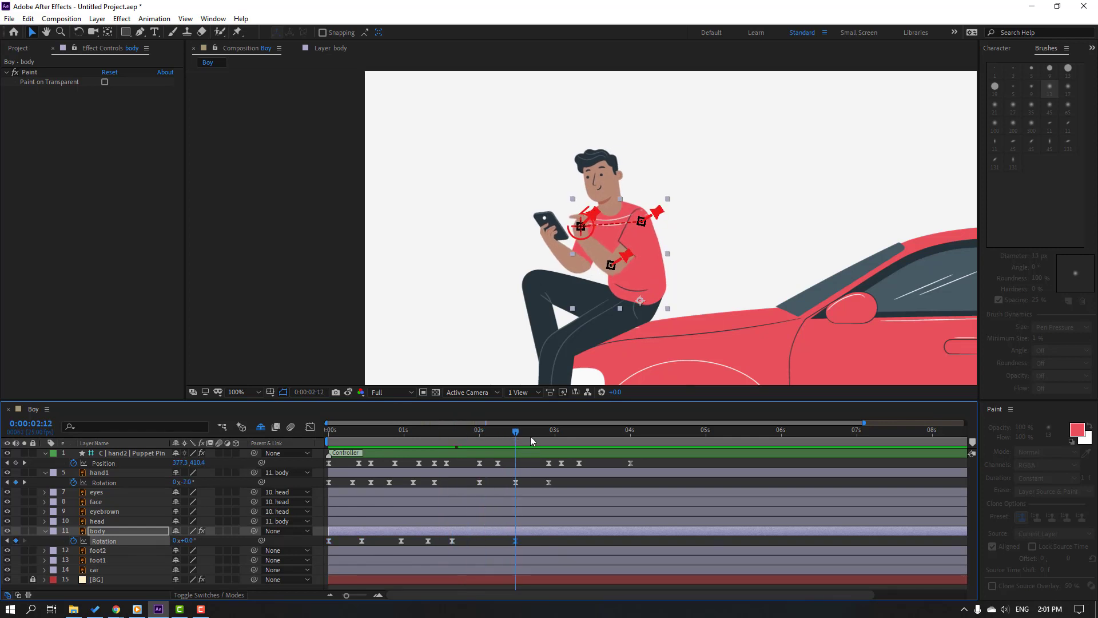
left_click(188, 541)
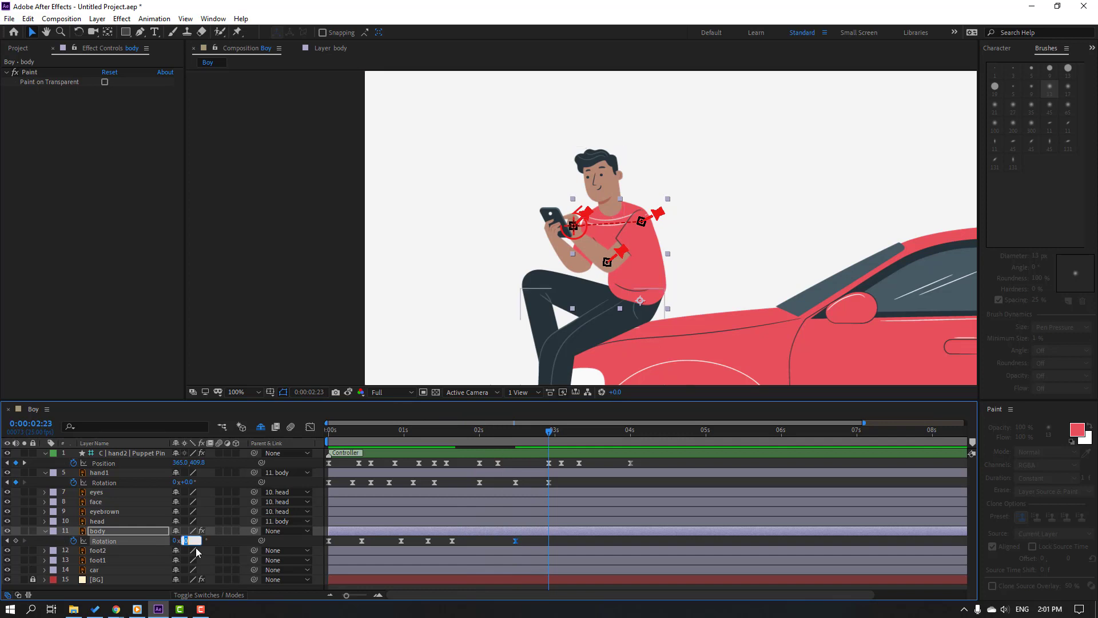
type("3")
key("Return")
left_click_drag(521, 444, 578, 453)
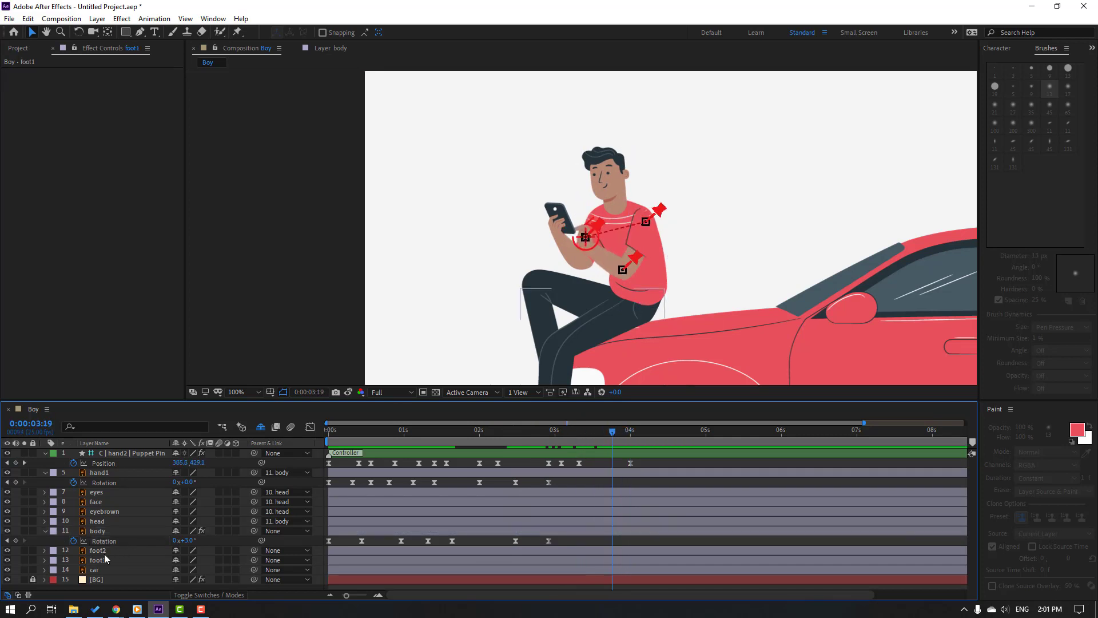
Solo the foot2 layer and place puppet pins at its hip, knee and shoe
left_click(102, 553)
left_click(24, 550)
left_click_drag(533, 301, 479, 190)
left_click(237, 32)
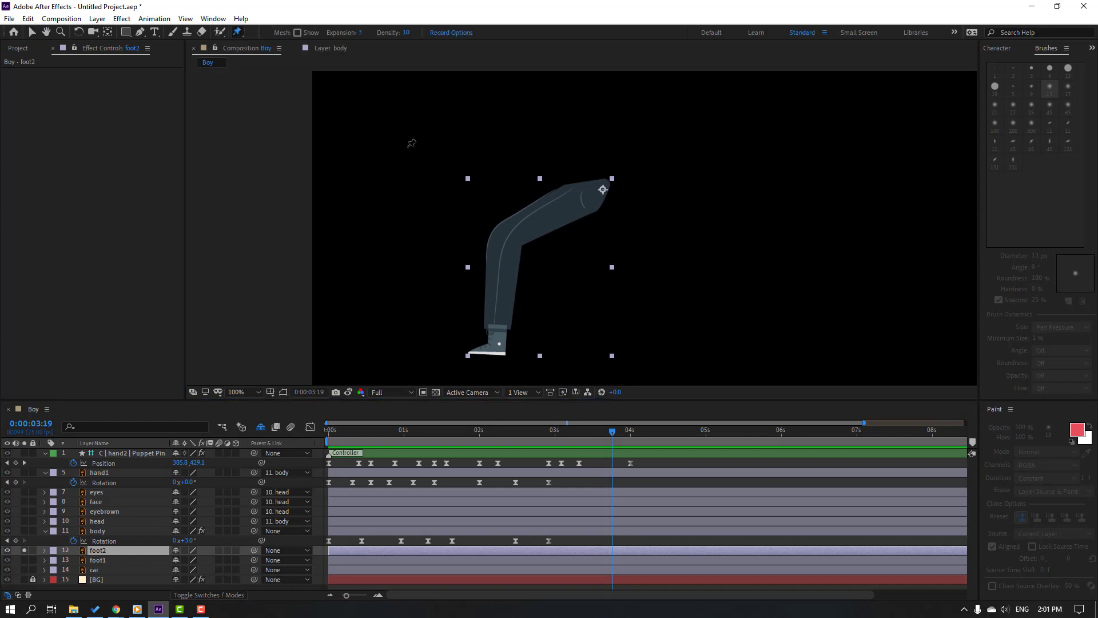
left_click(603, 189)
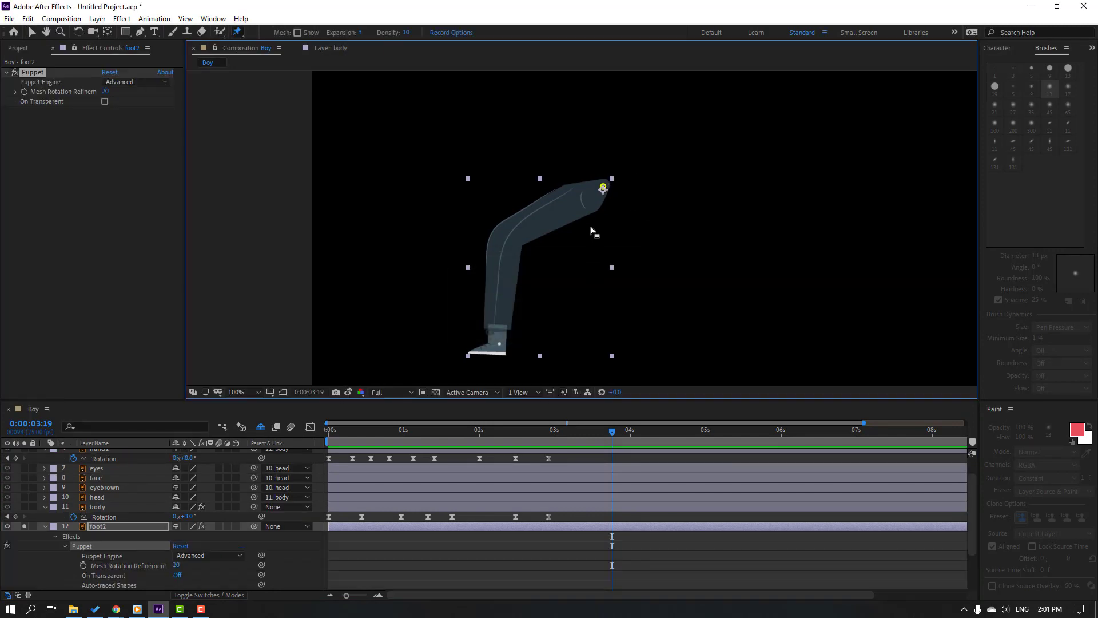
left_click(510, 236)
left_click(31, 33)
Return to frame 0 and set foot2's Puppet Engine to Legacy
left_click_drag(560, 433, 334, 435)
key("Home")
scroll(387, 525, "down", 3)
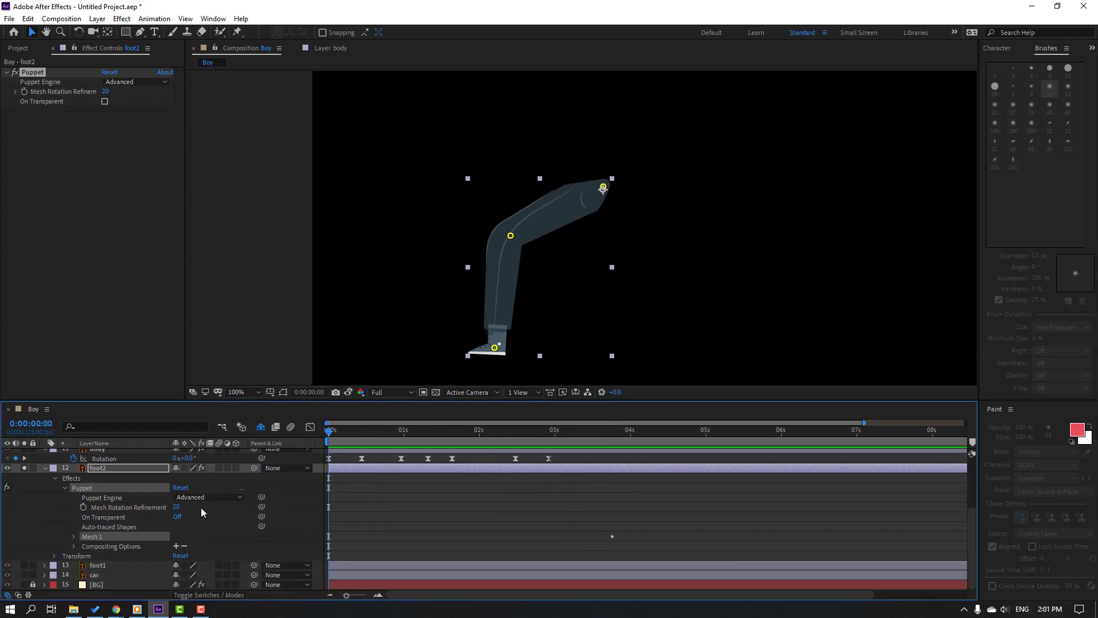
left_click(198, 497)
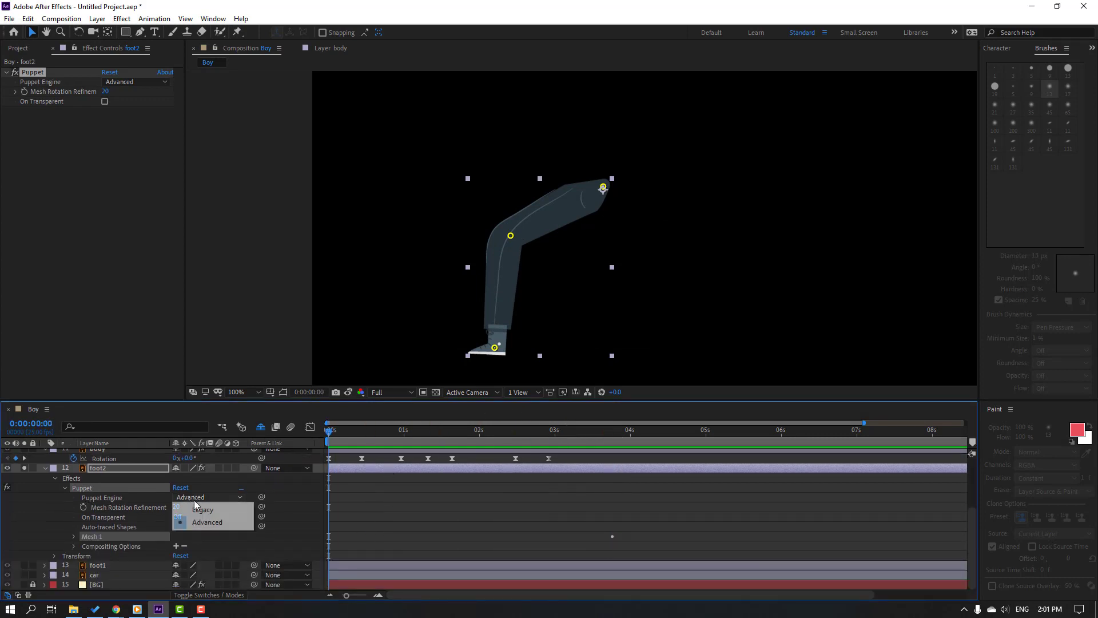
left_click(192, 507)
left_click(253, 272)
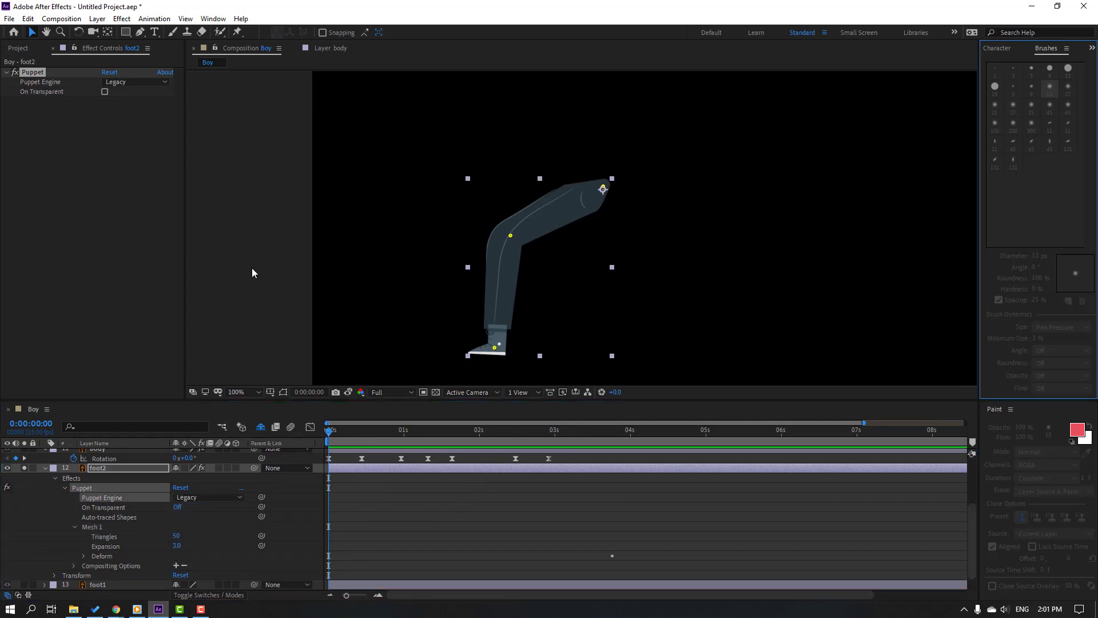
Open Duik Bassel.2's rigging tools and add bones to foot2's puppet pins
left_click(213, 18)
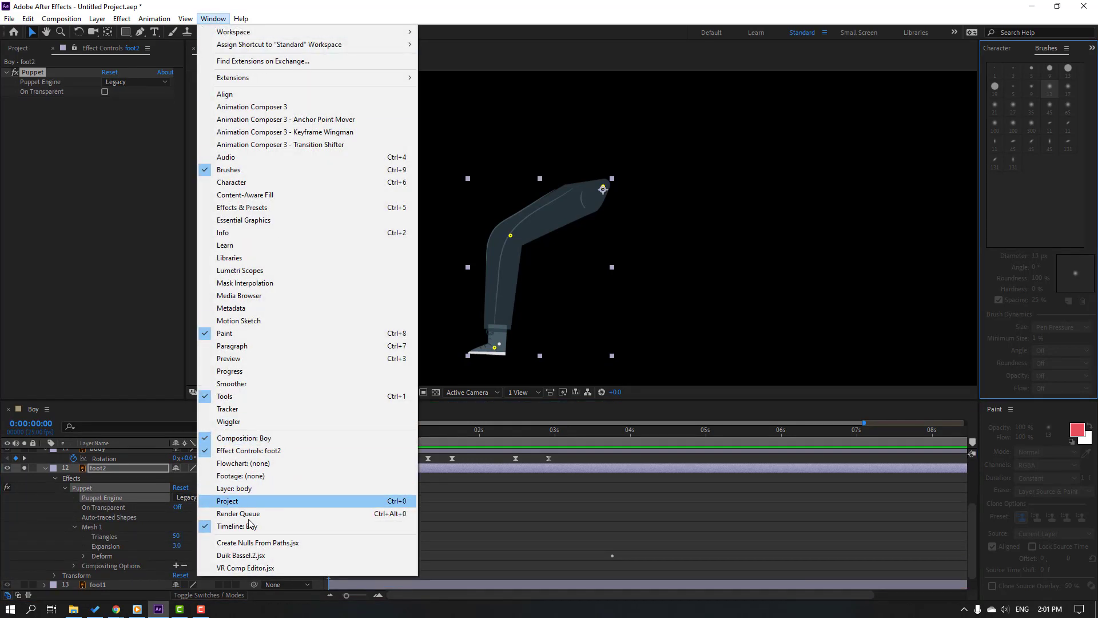
left_click(240, 555)
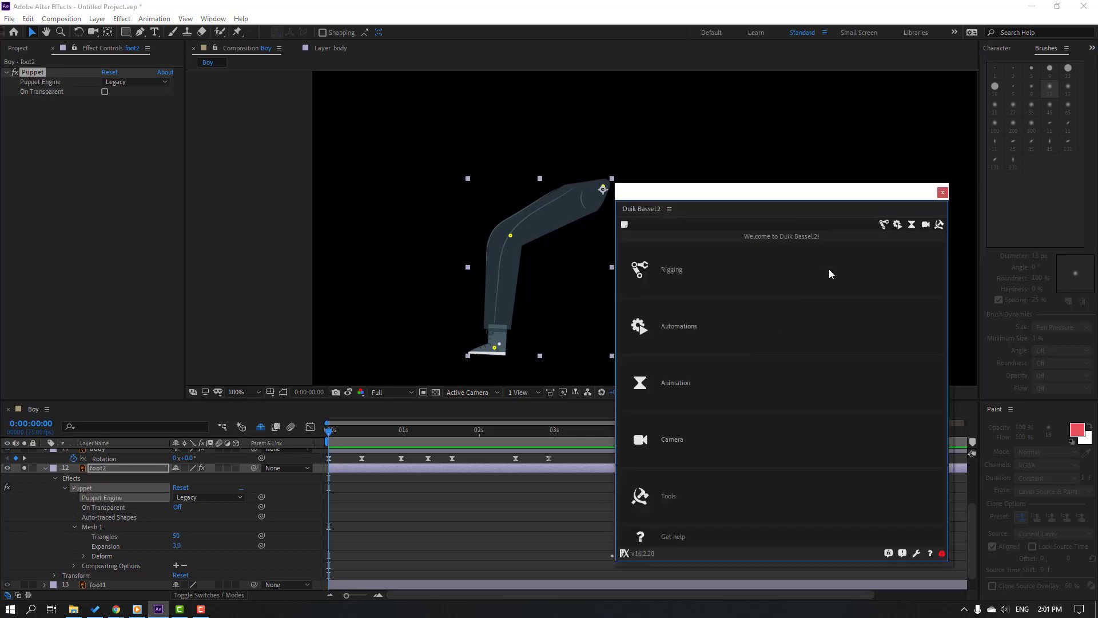
left_click(661, 277)
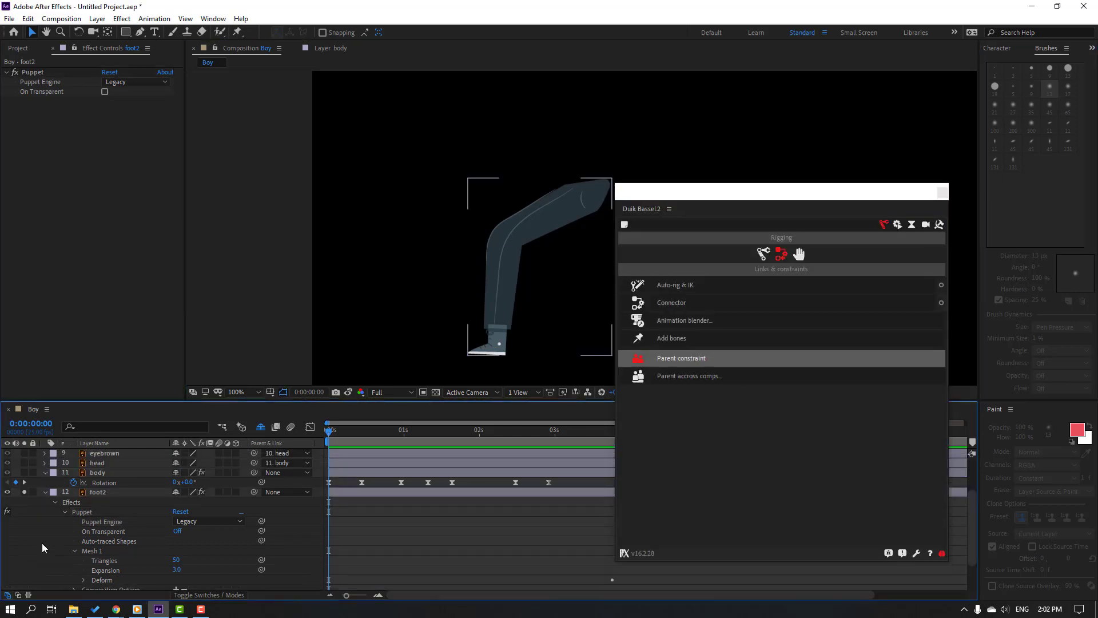
left_click(82, 515)
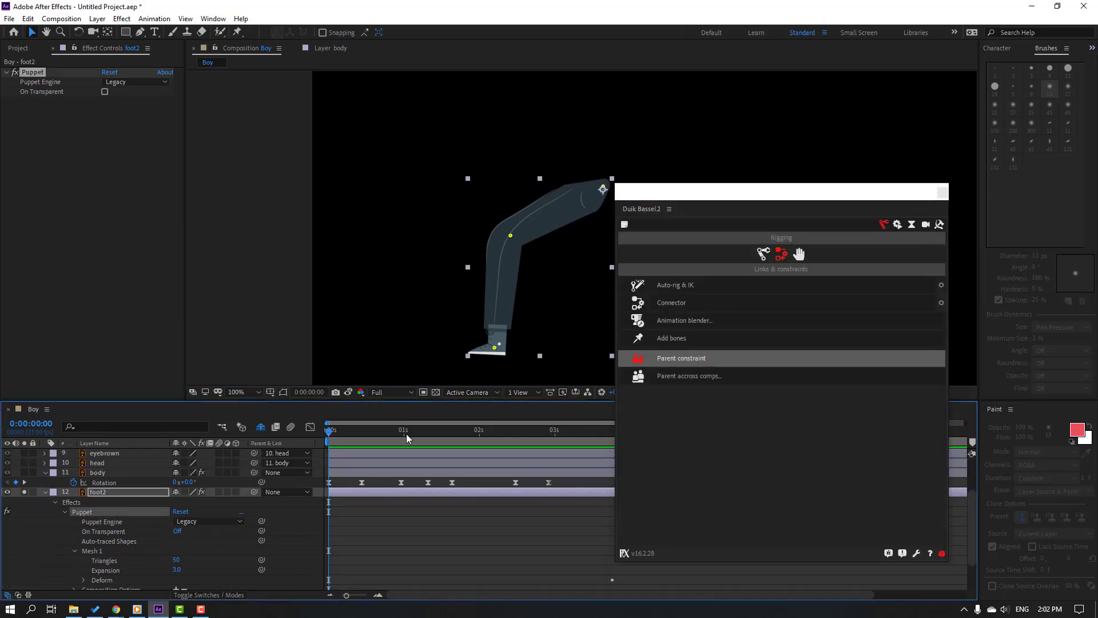
left_click(674, 339)
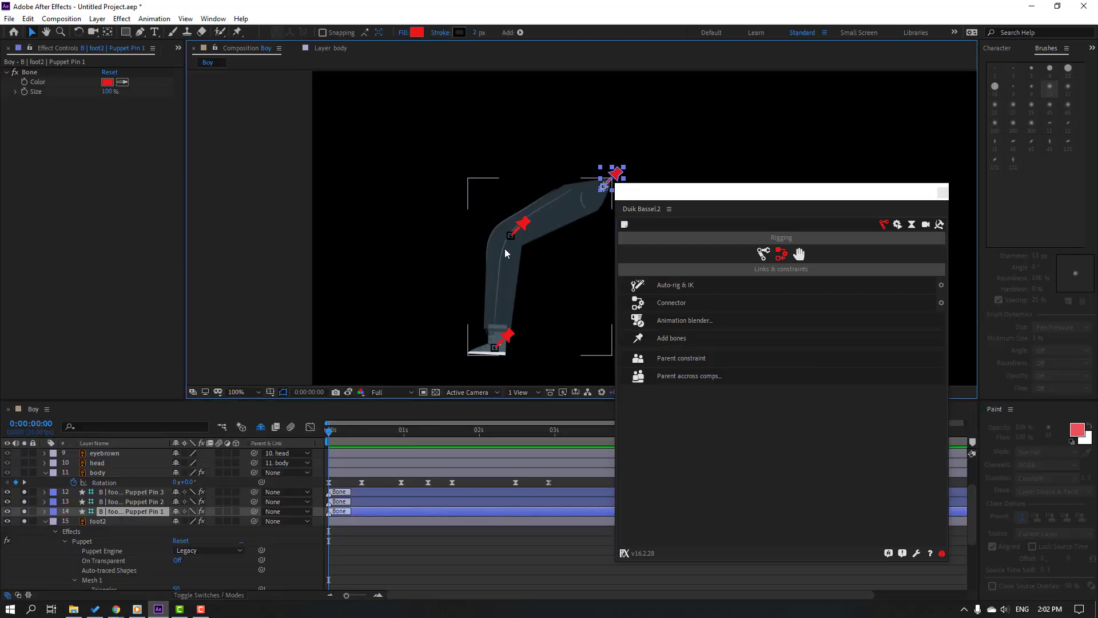
Parent foot2's Puppet Pin 3 bone to Puppet Pin 2, and Puppet Pin 2 to Puppet Pin 1
left_click(129, 492)
left_click_drag(254, 492, 146, 502)
left_click(146, 506)
left_click_drag(254, 502, 150, 513)
Apply Auto-rig & IK to the three foot2 bones and test the leg bend, undoing the controller move
left_click(122, 511)
left_click(129, 502, "ctrl")
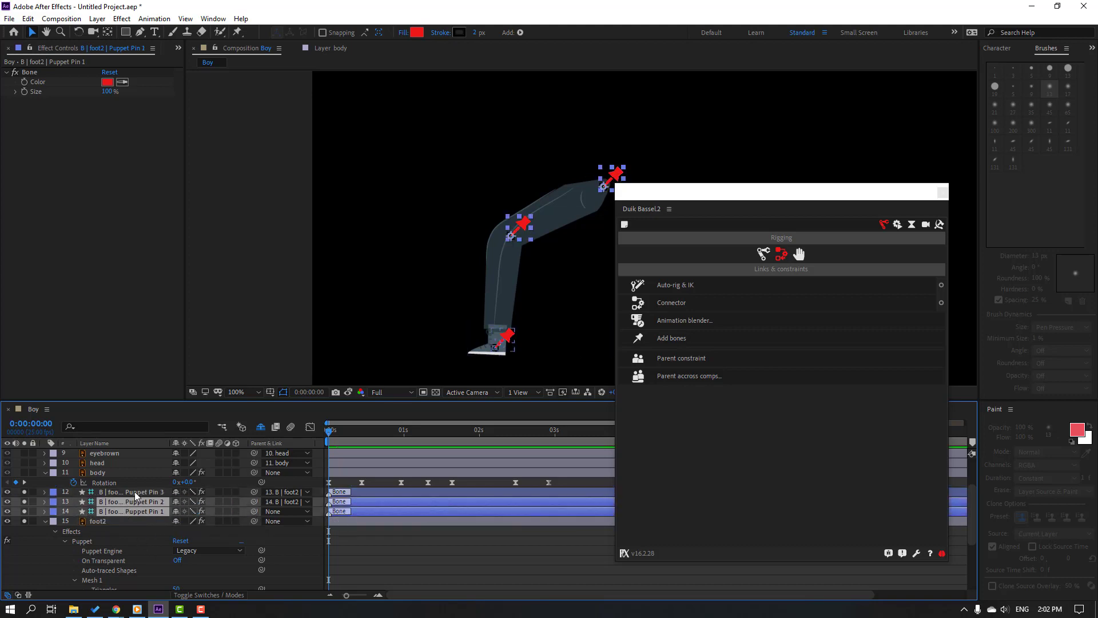
left_click(135, 492, "ctrl")
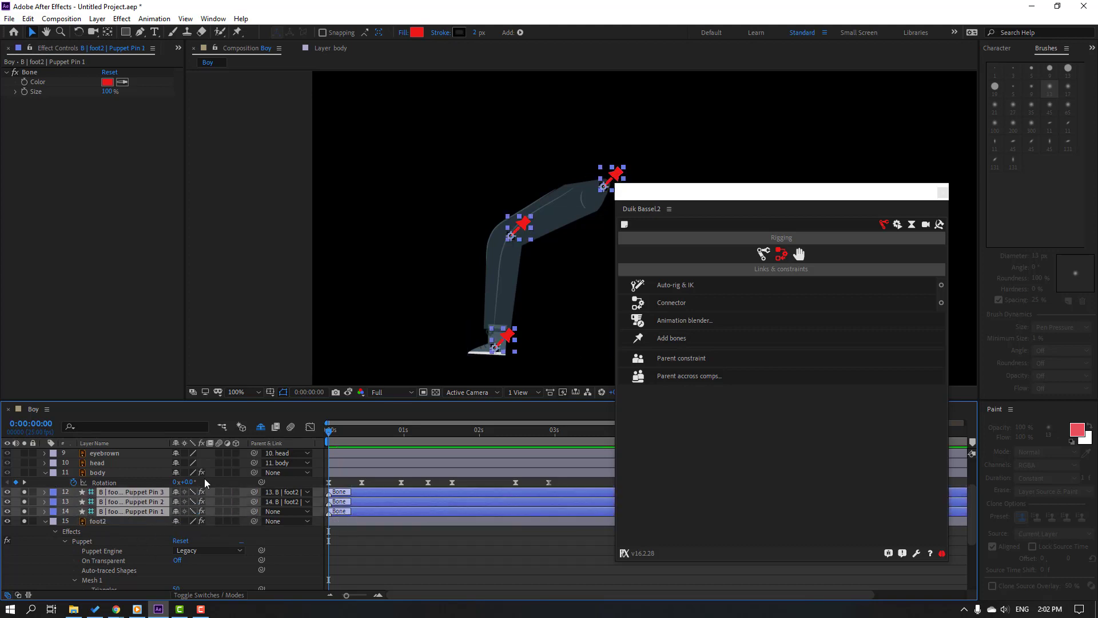
left_click(677, 283)
scroll(89, 532, "up", 3)
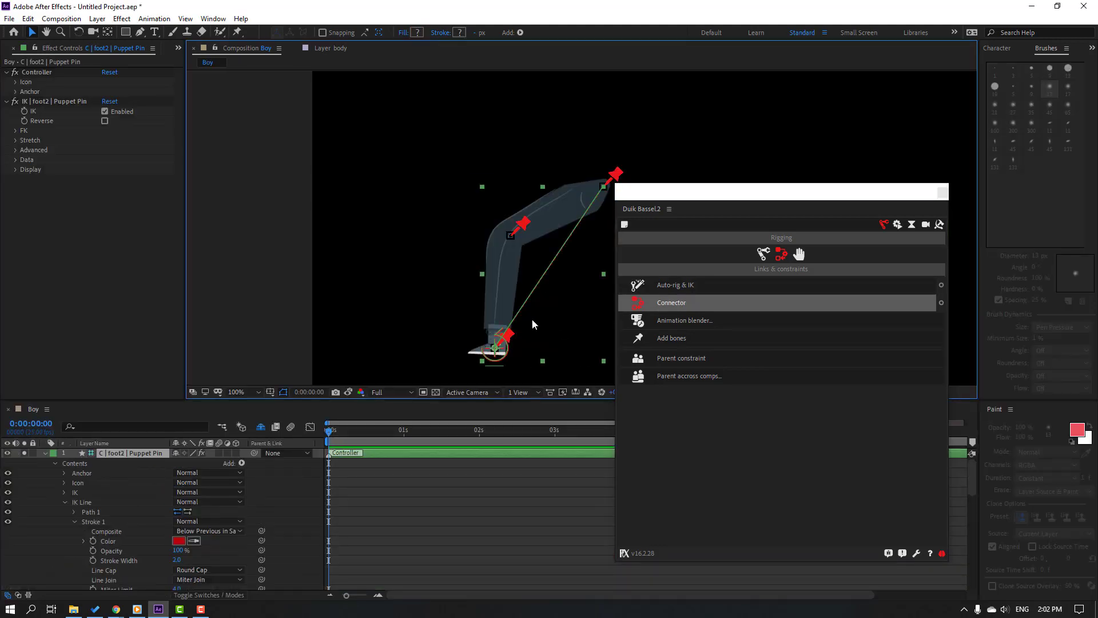
left_click_drag(494, 347, 520, 325)
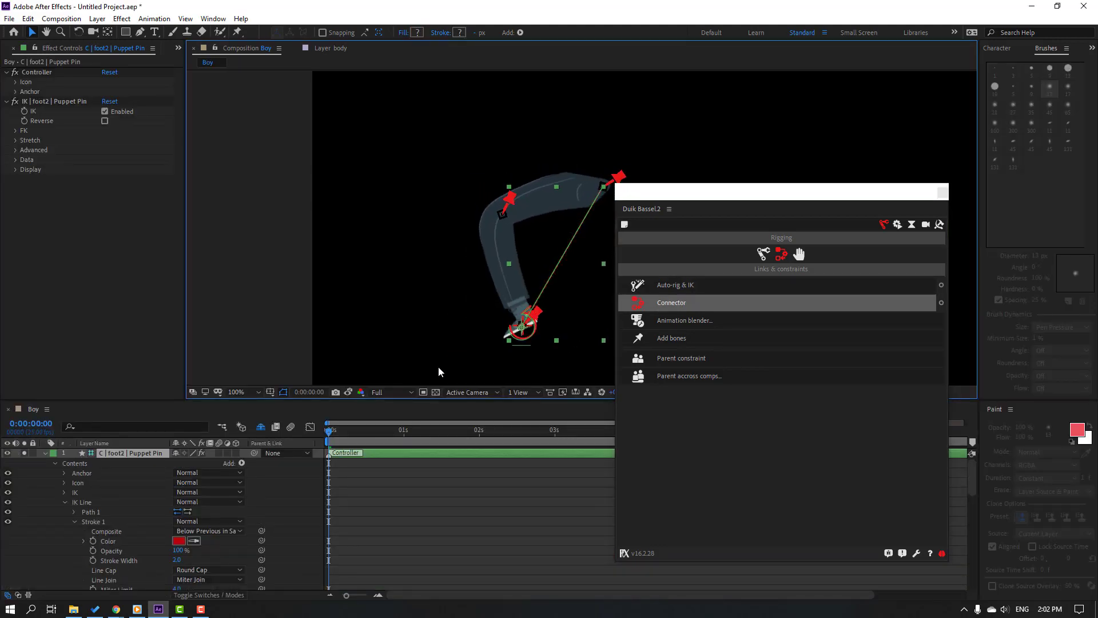
key("ctrl+z")
Turn off solo for the foot2 controller, bones and leg layer, and collapse their properties
left_click(24, 454)
left_click(45, 454)
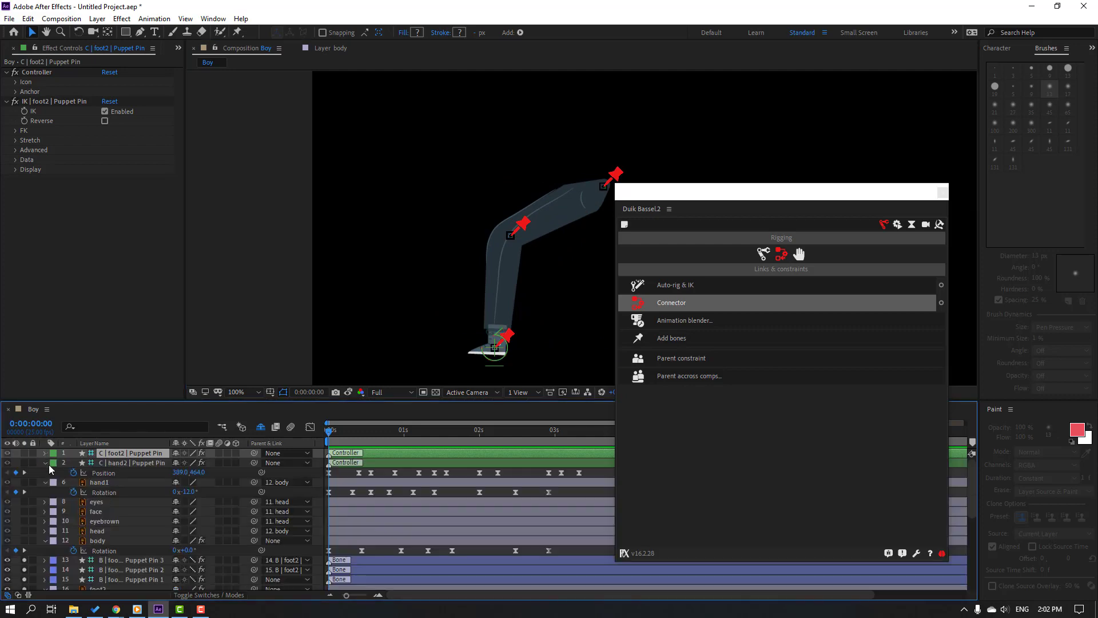
scroll(43, 552, "down", 1)
left_click_drag(24, 534, 23, 560)
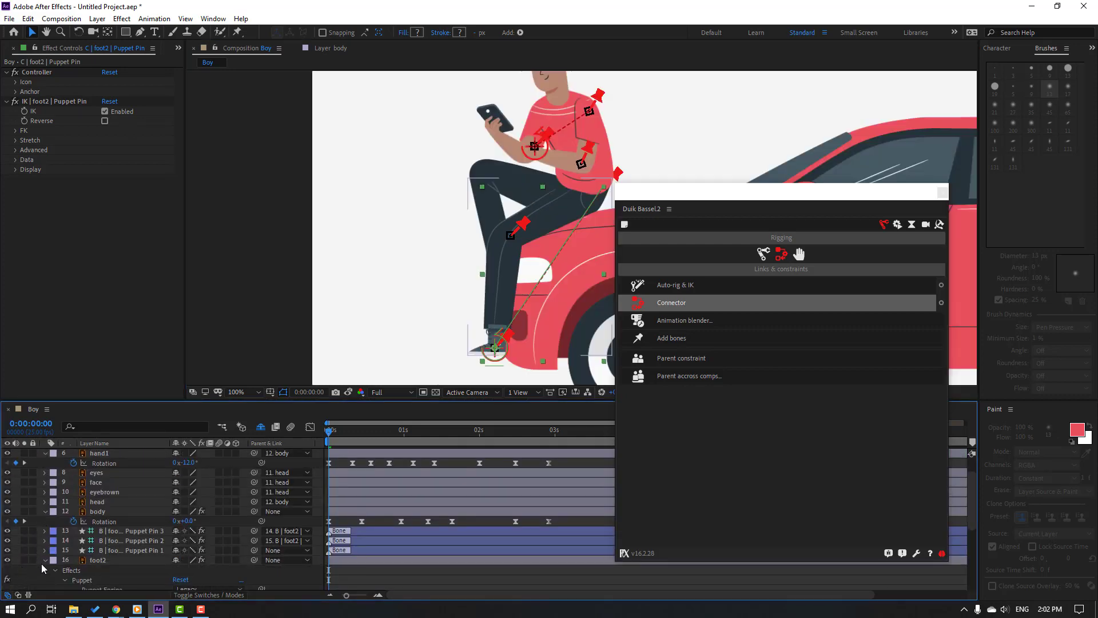
left_click(44, 561)
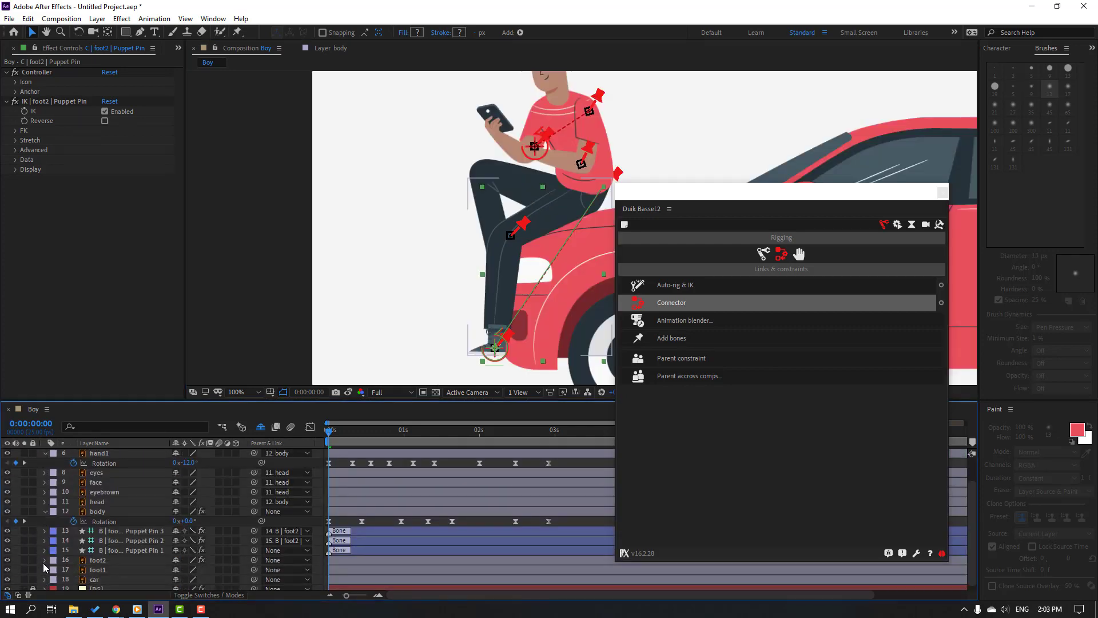
Mark foot2 and its three bone layers as shy so they are hidden from the timeline
left_click(109, 556)
left_click(122, 546, "ctrl")
left_click(131, 536, "ctrl")
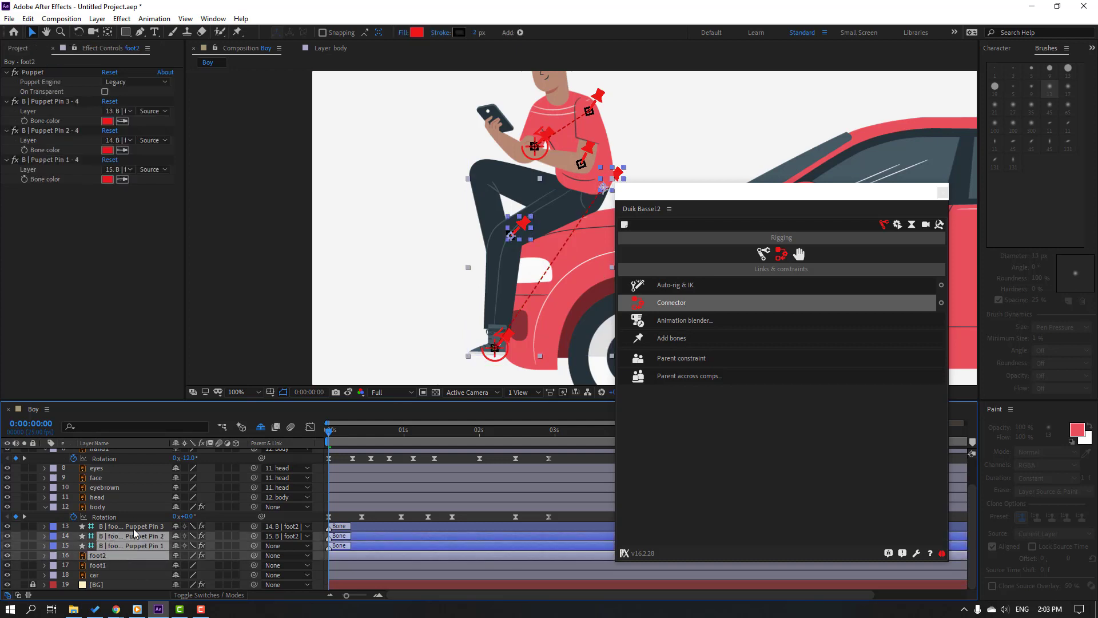
left_click(140, 526, "ctrl")
left_click(176, 527)
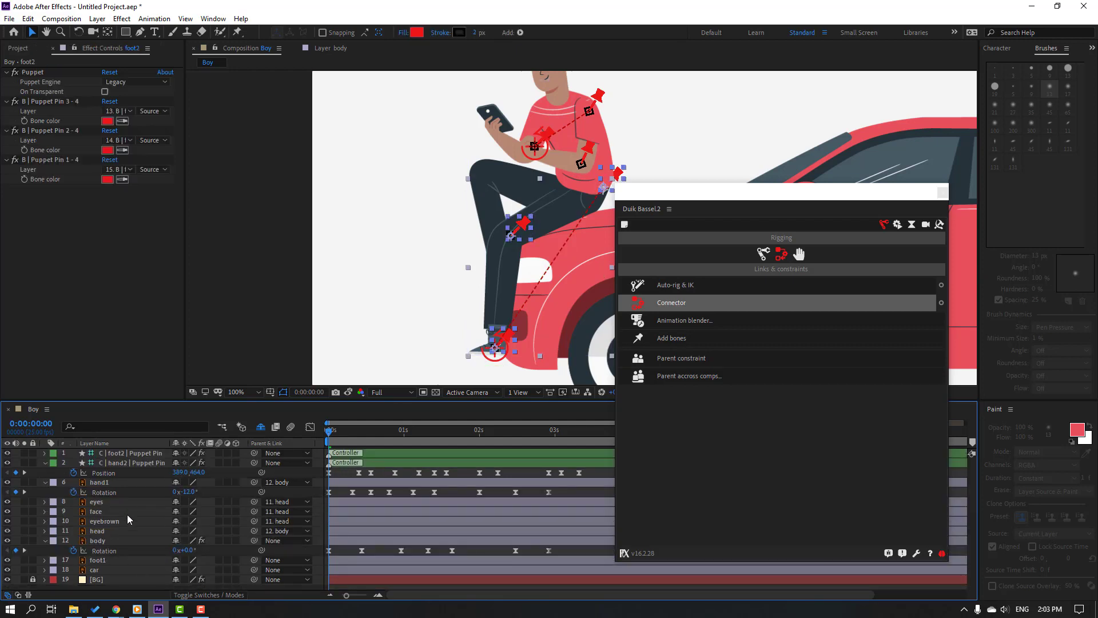
Close Duik and keyframe the foot2 controller's Position at frame 0 with X at 336
left_click(129, 453)
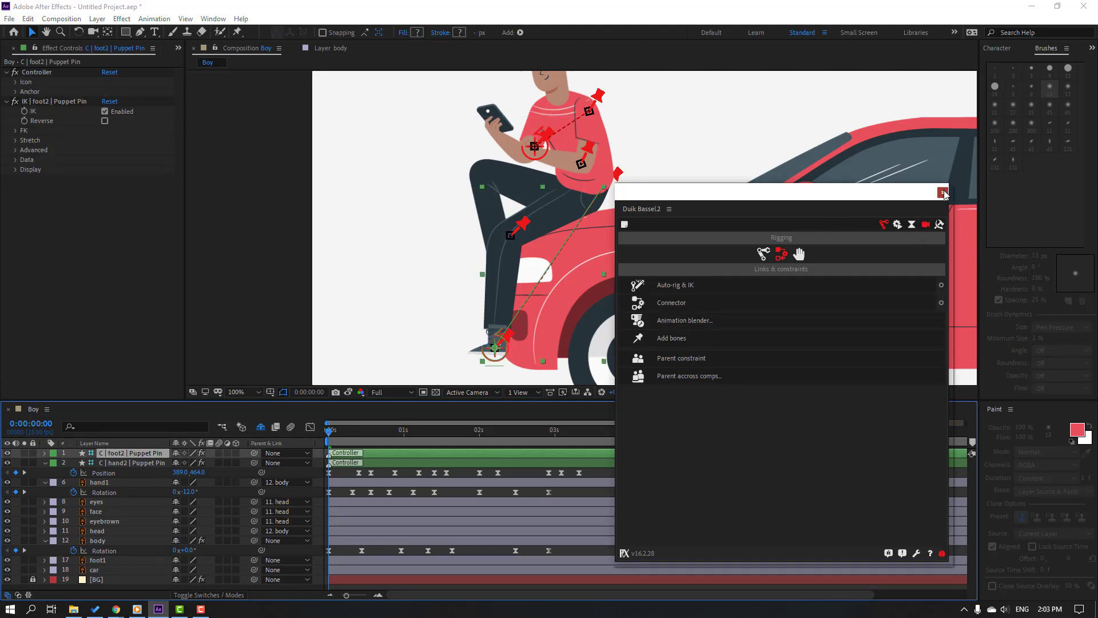
left_click(943, 192)
left_click(130, 462)
left_click(130, 454)
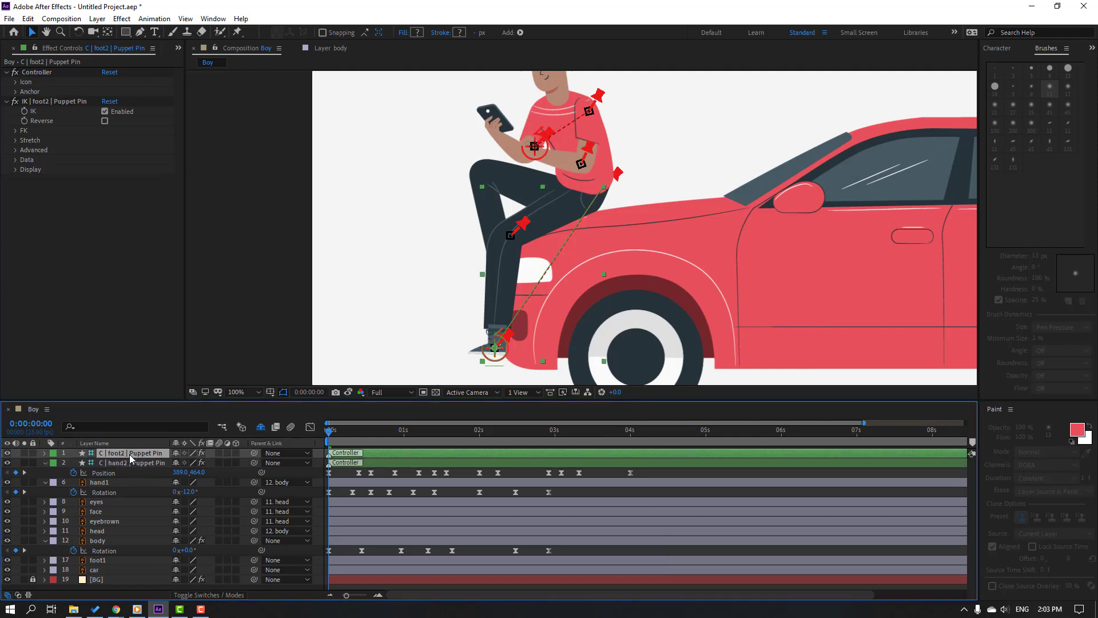
key("p")
left_click(74, 462)
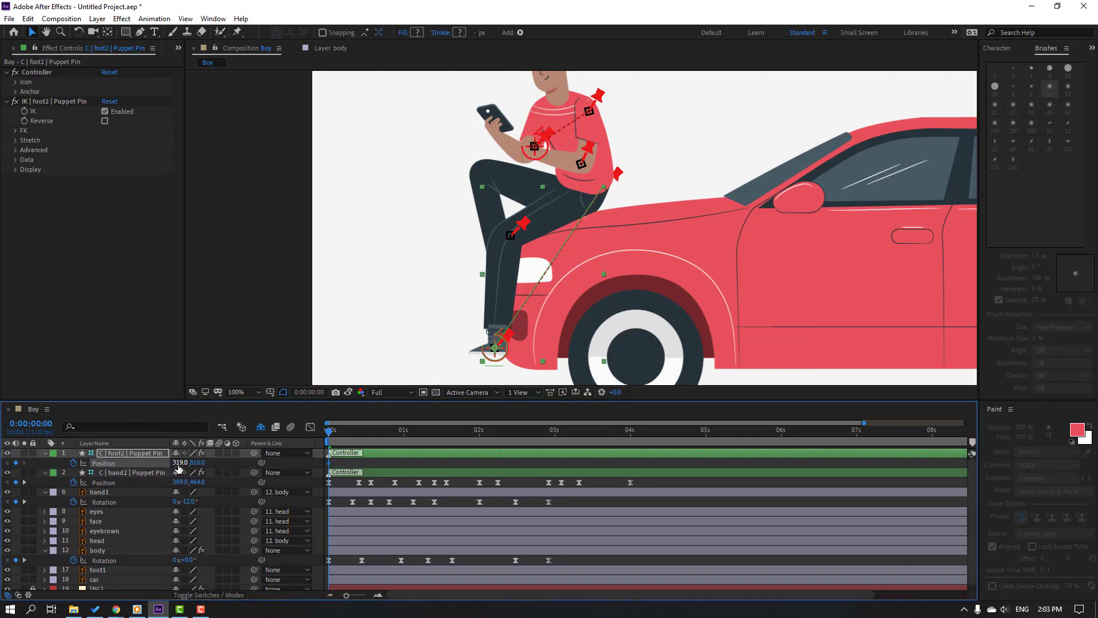
left_click_drag(179, 465, 191, 471)
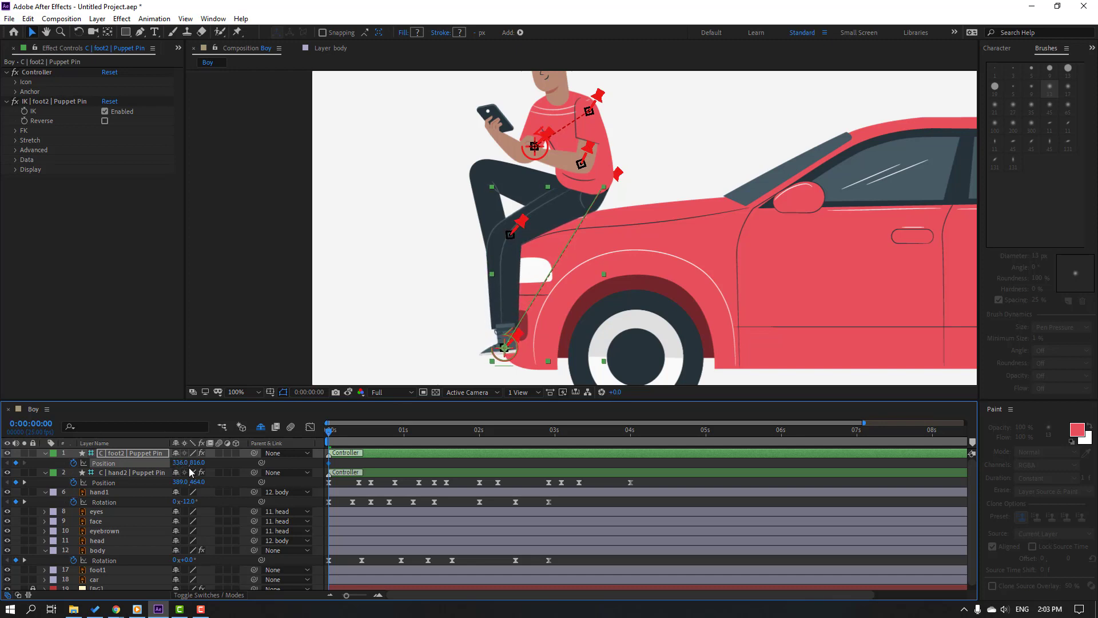
Set the foot2 controller's X position to 323 at frame 10 and copy its first keyframe to frame 20
left_click(358, 430)
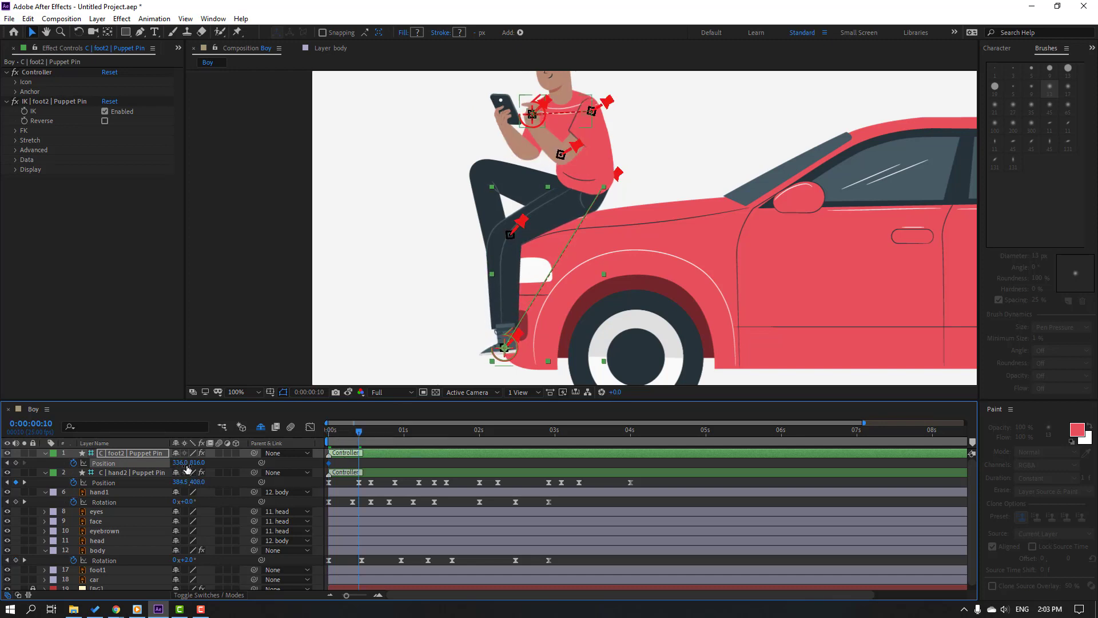
left_click_drag(184, 466, 177, 466)
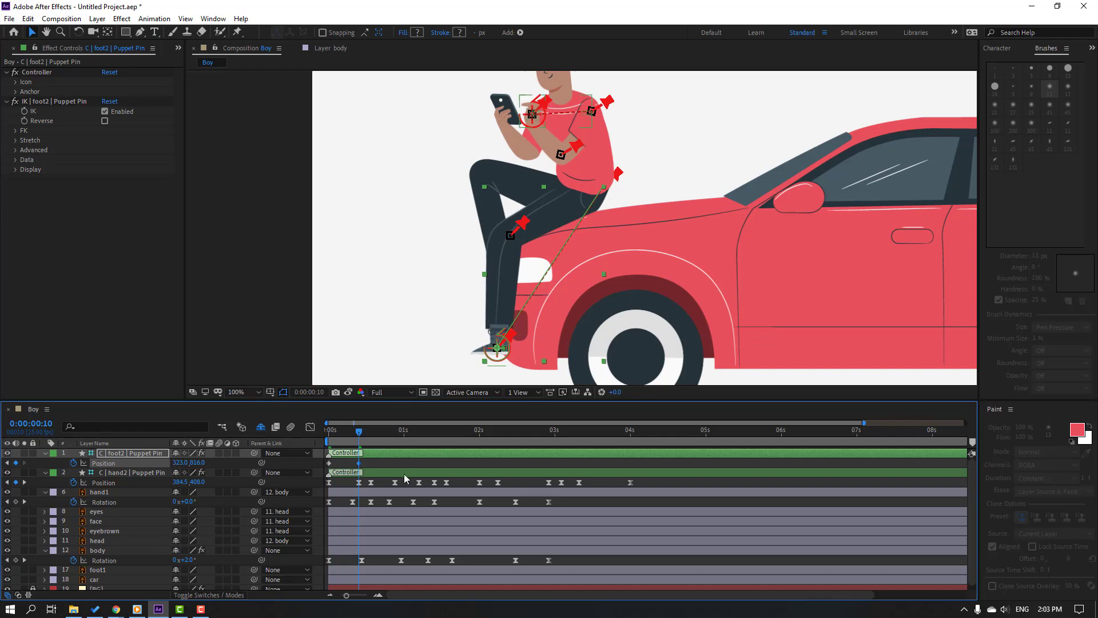
left_click_drag(339, 462, 327, 471)
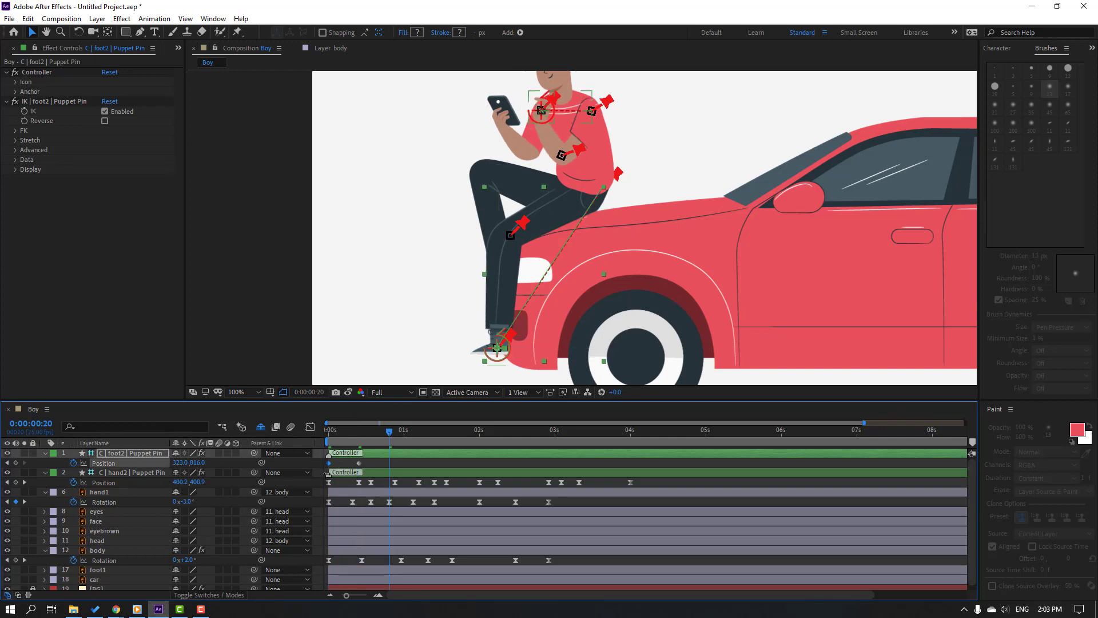
key("ctrl+c")
key("ctrl+v")
Apply Easy Ease to all three Position keyframes of the foot2 controller
left_click_drag(409, 460, 320, 475)
right_click(330, 463)
mouse_move(391, 456)
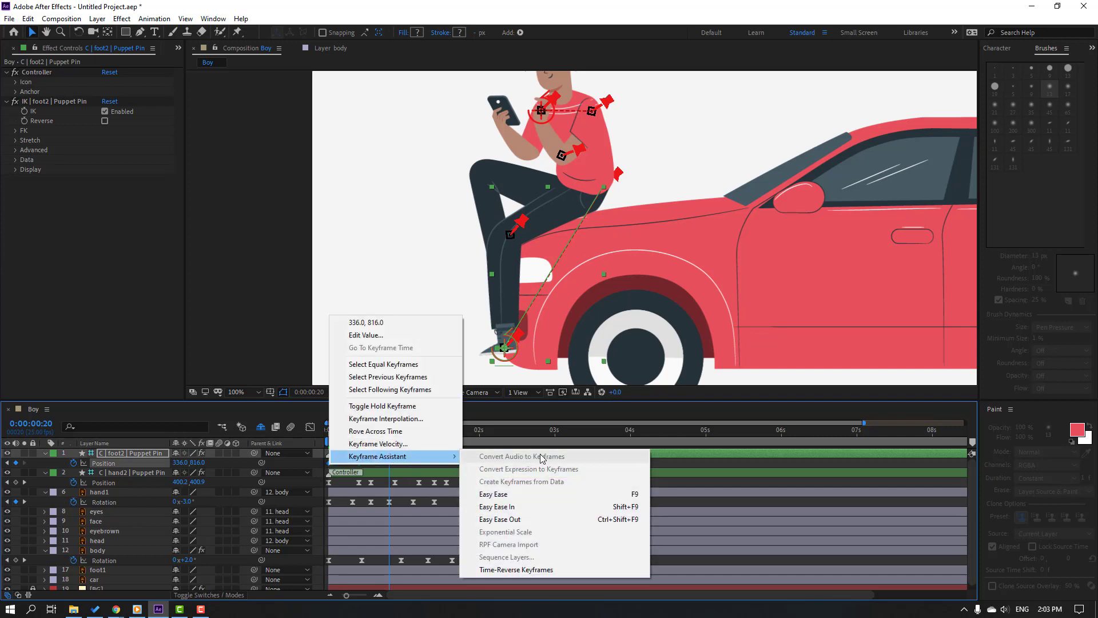
left_click(502, 495)
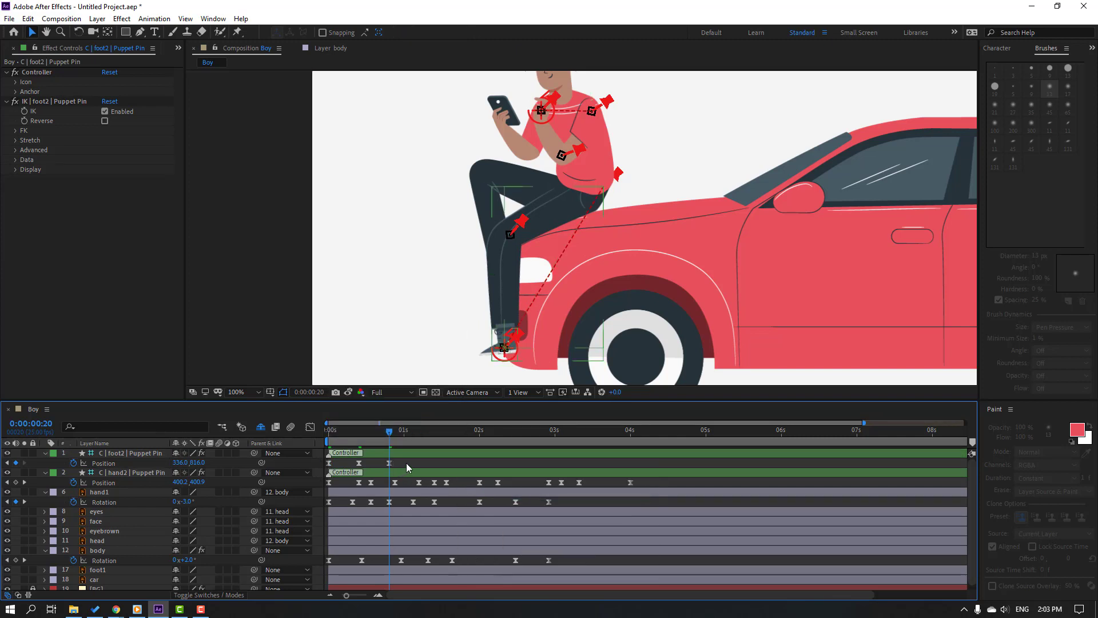
Stretch the foot2 controller's three keyframes to end at about 1:17, extend the work area to match and preview the motion
key("space")
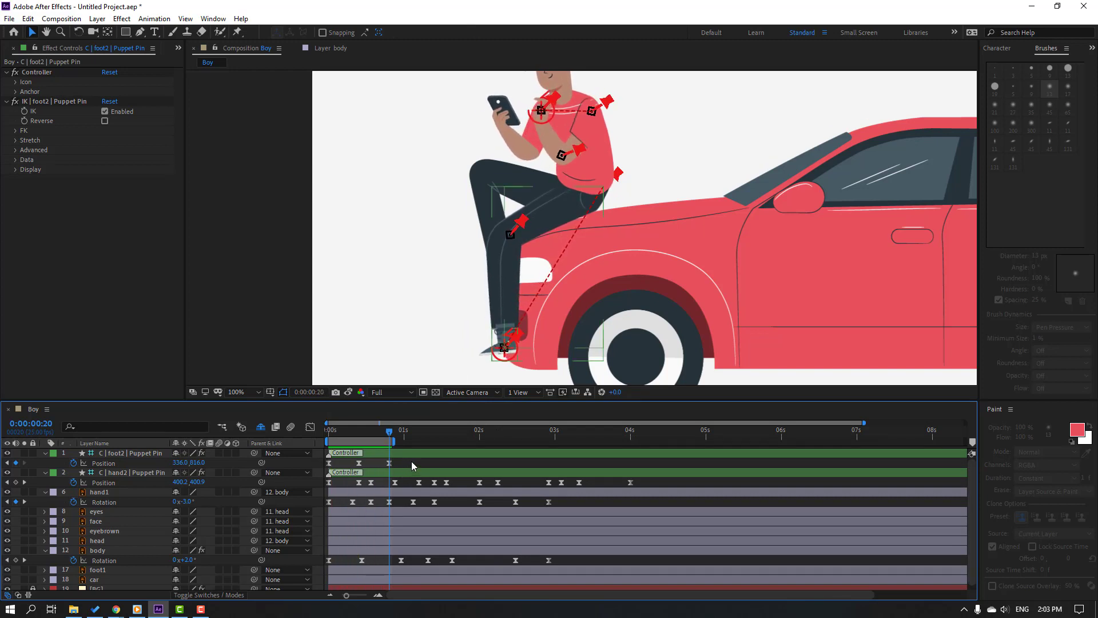
left_click_drag(411, 461, 448, 465)
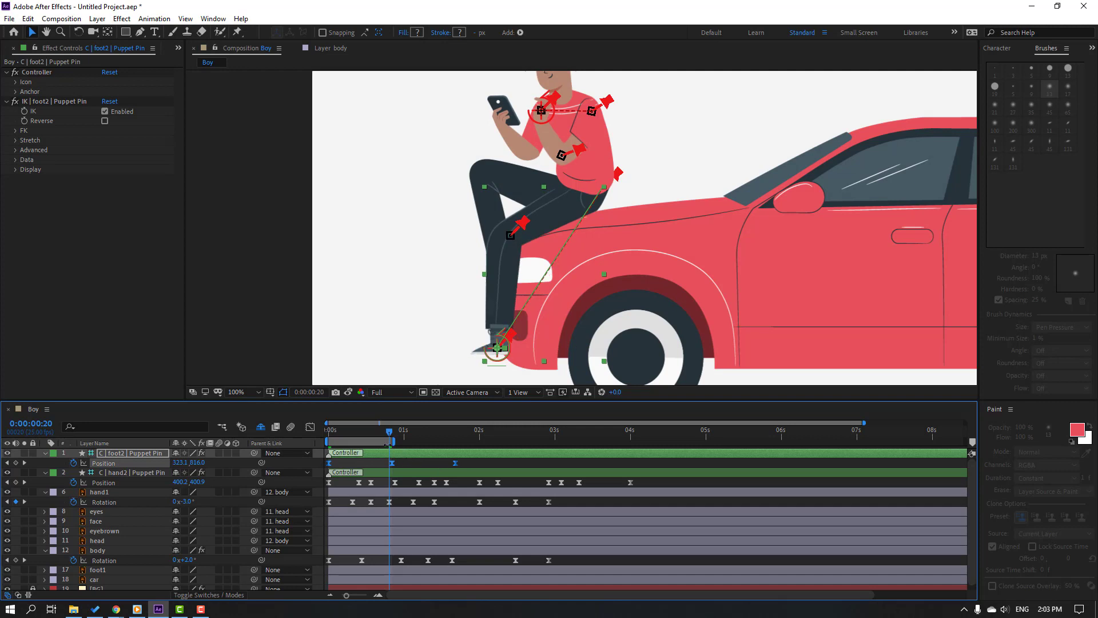
left_click_drag(393, 441, 456, 441)
key("space")
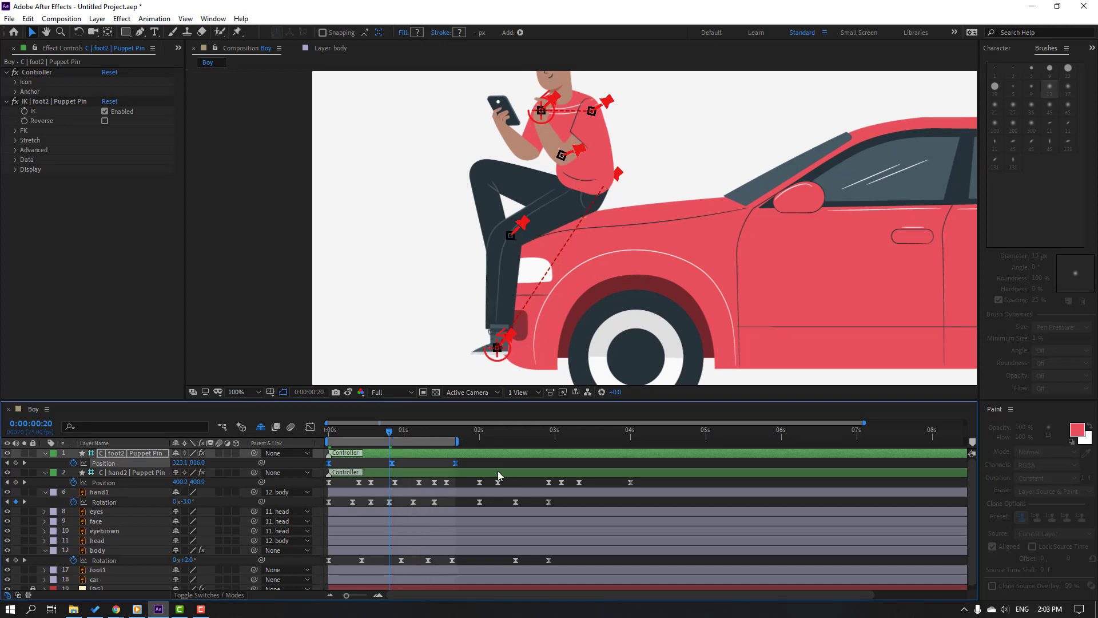
left_click(496, 464)
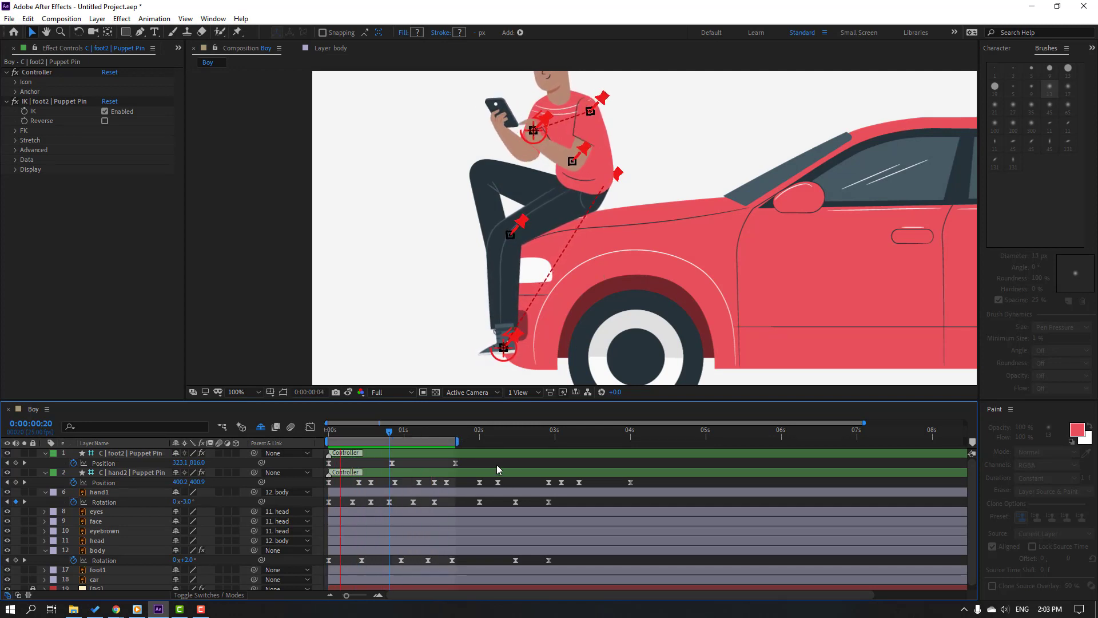
Extend the work area to the composition's end, loop the foot2 controller's Position with loopOutDuration(type = "cycle", duration = 0), and preview the motion
left_click_drag(458, 442, 1025, 448)
left_click_drag(373, 434, 274, 441)
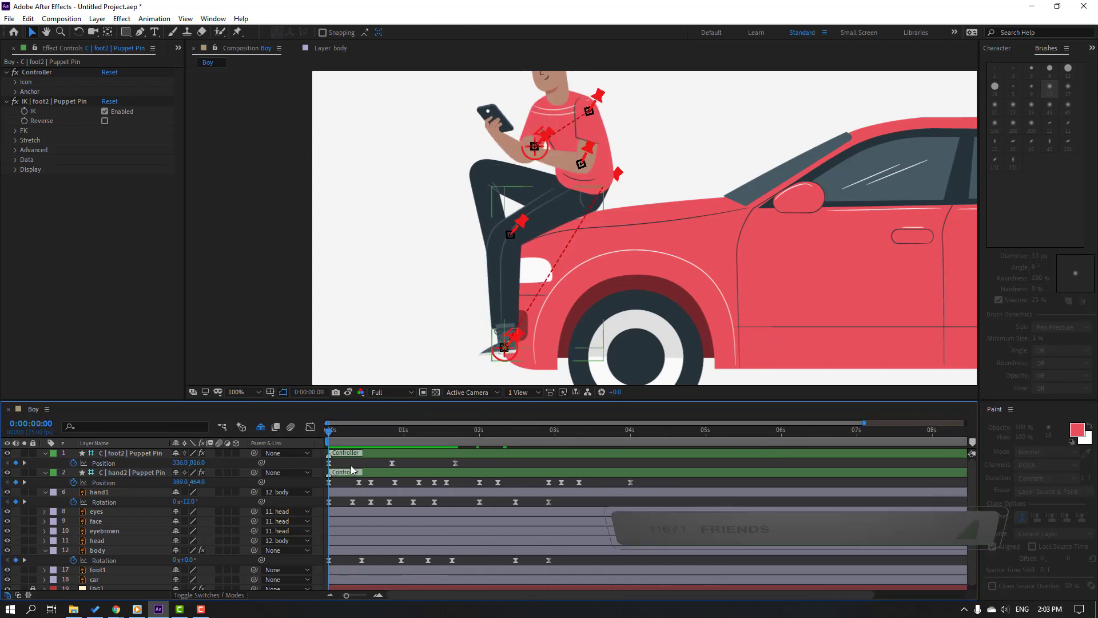
left_click_drag(489, 464, 297, 480)
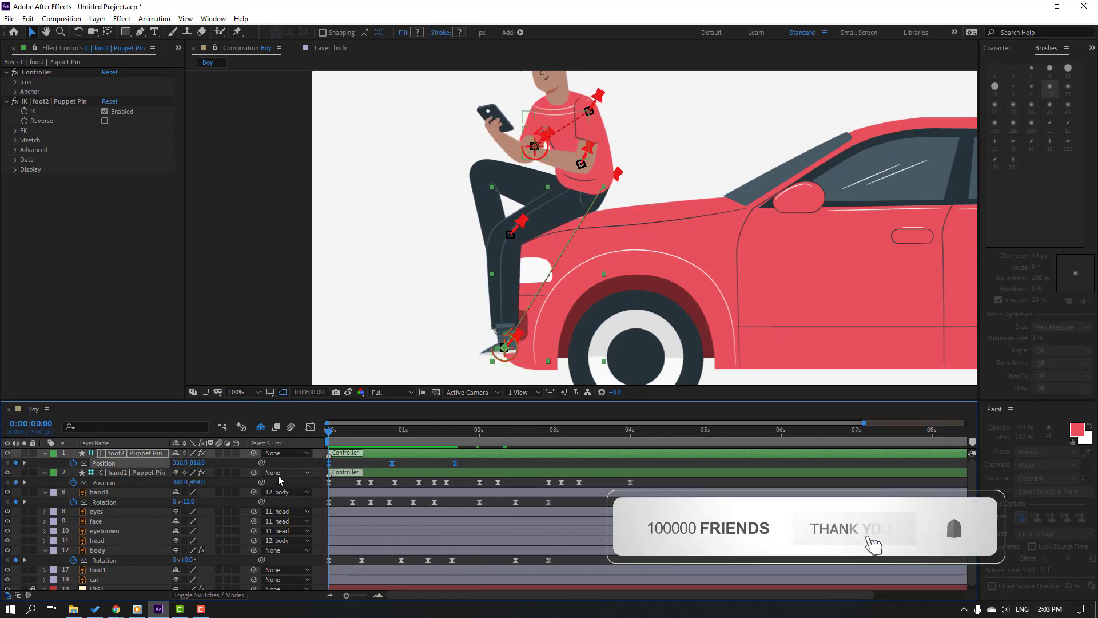
left_click(73, 463, "alt")
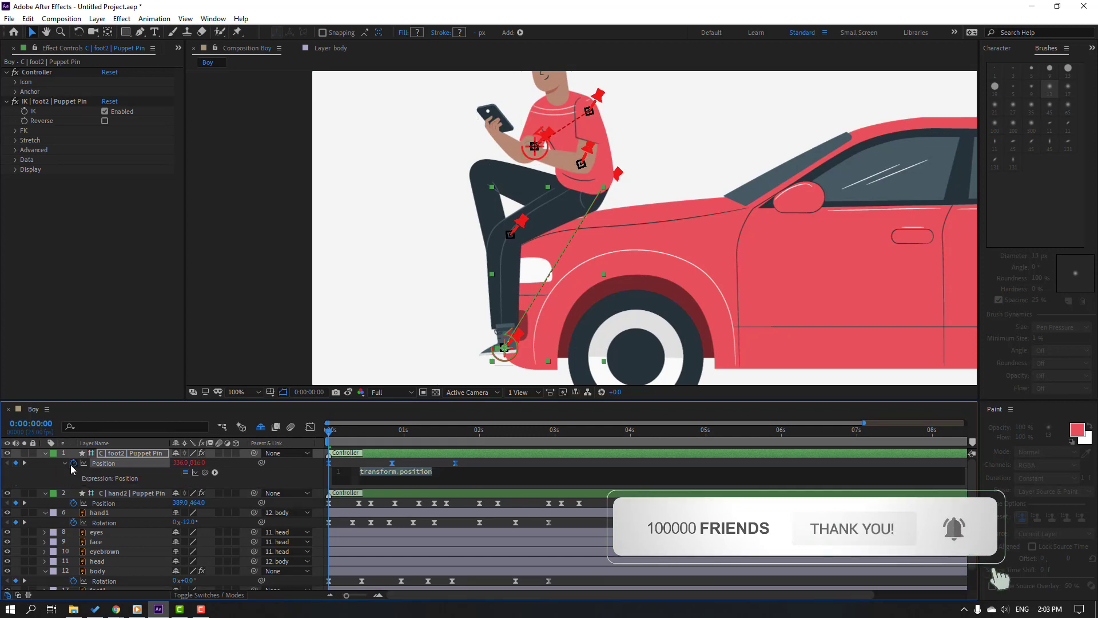
left_click(215, 472)
mouse_move(283, 414)
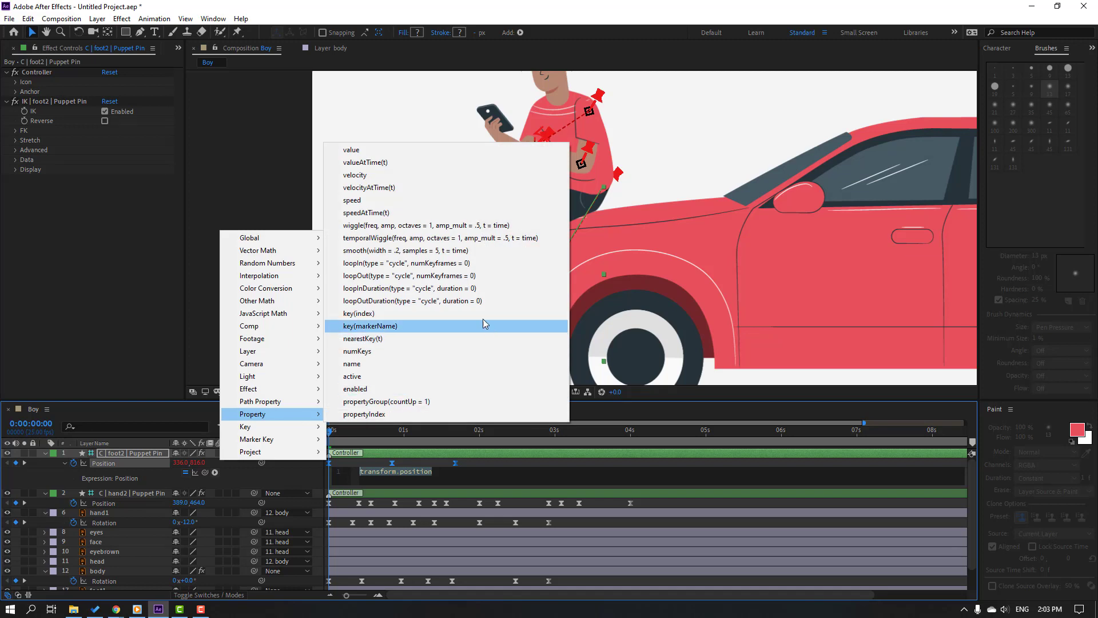
left_click(482, 301)
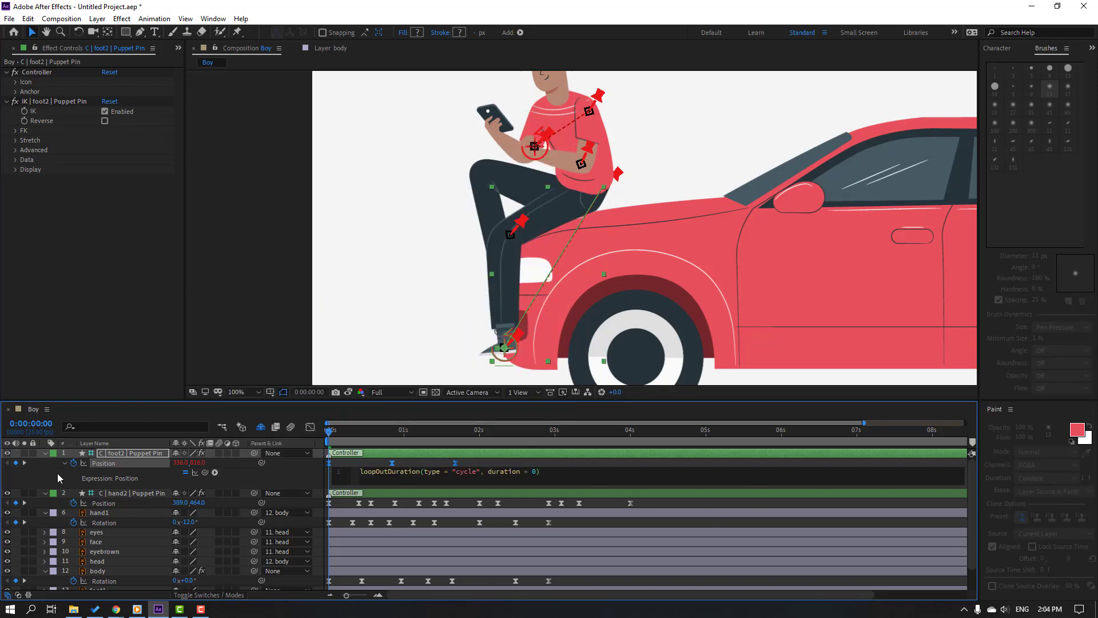
left_click(45, 478)
left_click(46, 453)
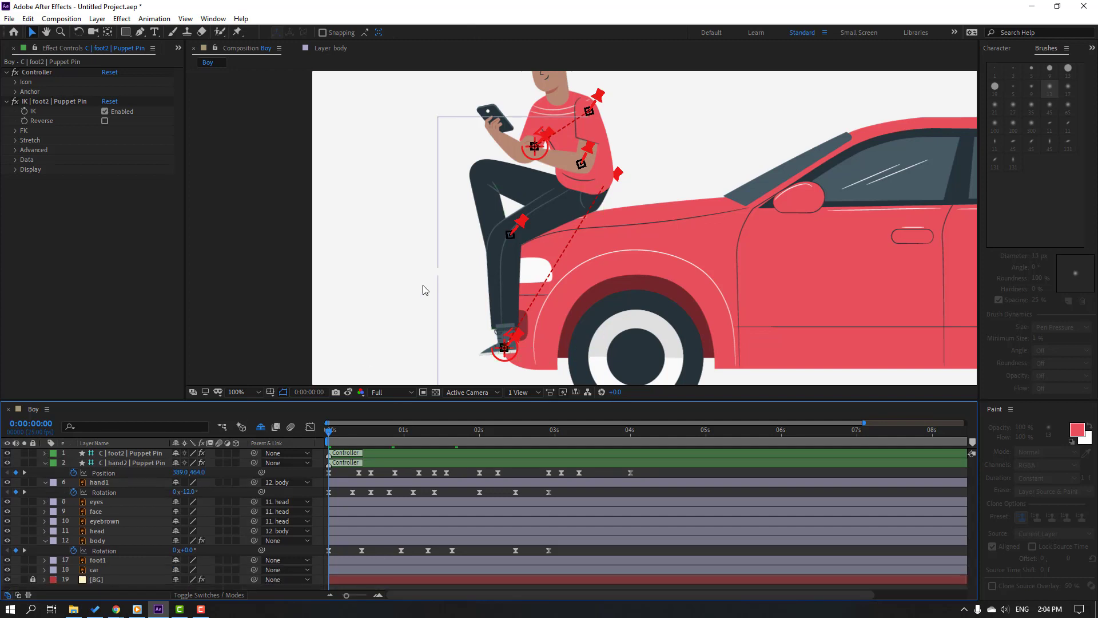
scroll(411, 286, "down", 2)
key("space")
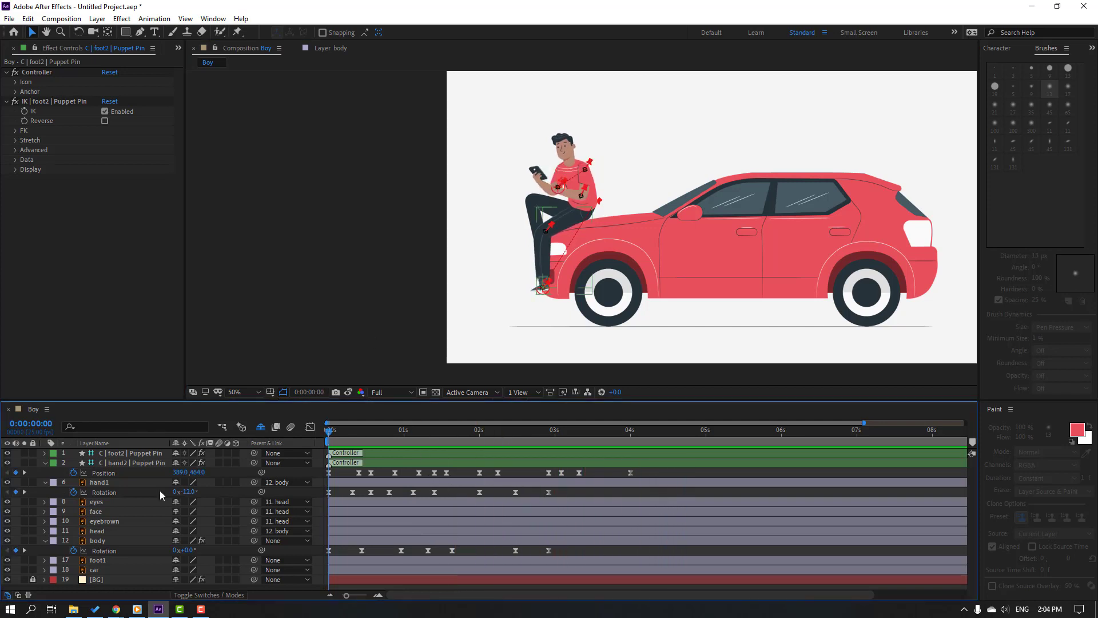
key("space")
Reveal the eyes layer's Scale and set its first keyframe at frame 4
left_click(105, 501)
key("s")
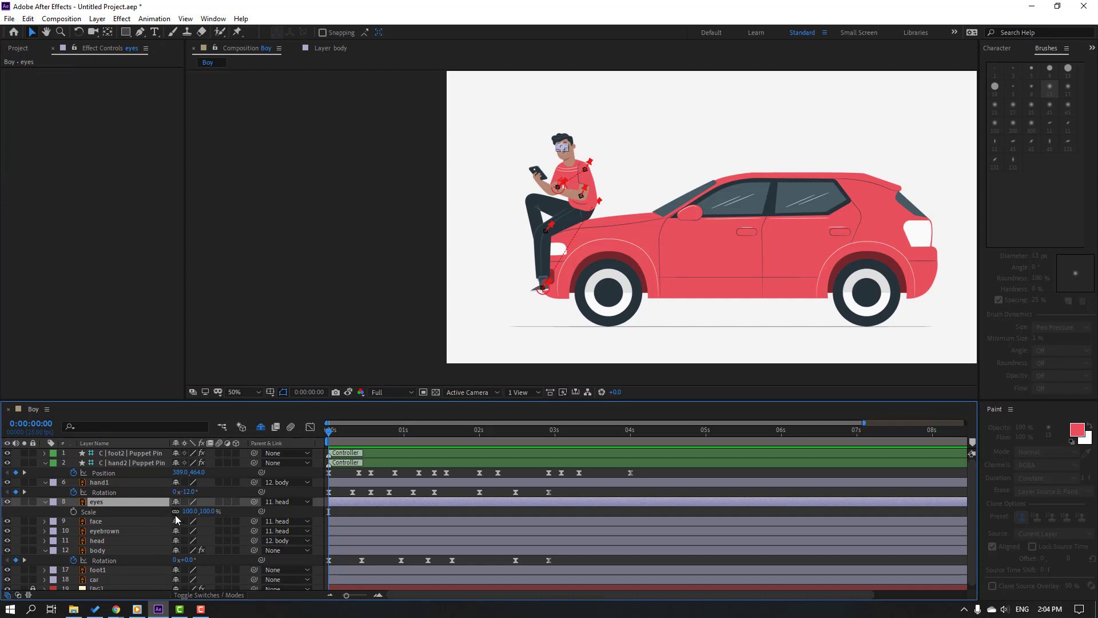
scroll(564, 149, "up", 6)
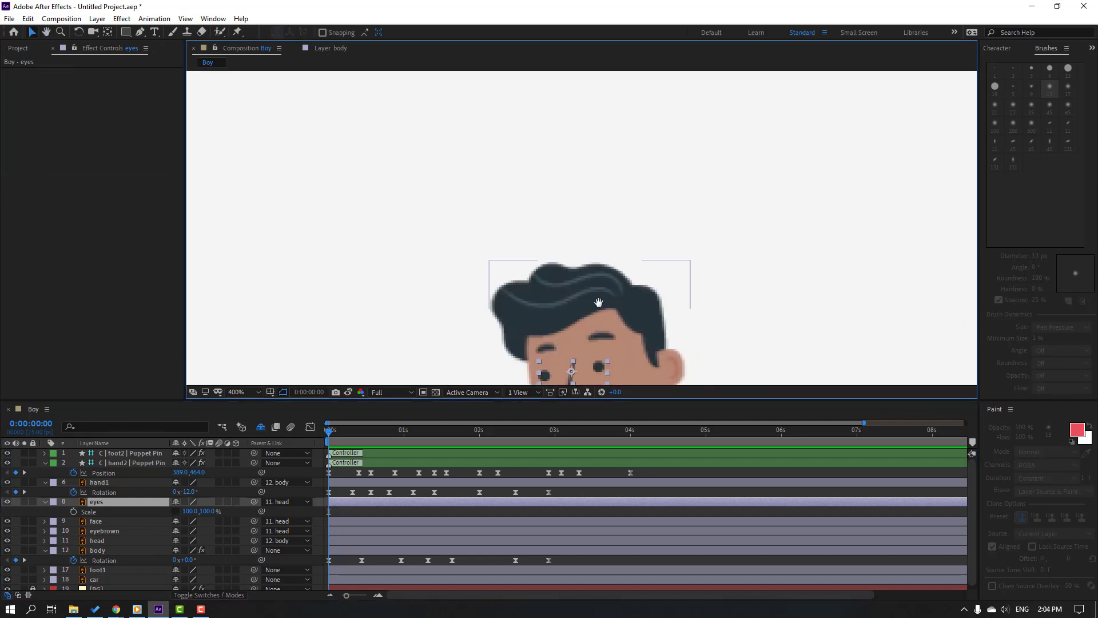
key("Page_Down")
key("Page_Down")
key("Page_Down")
key("Page_Down")
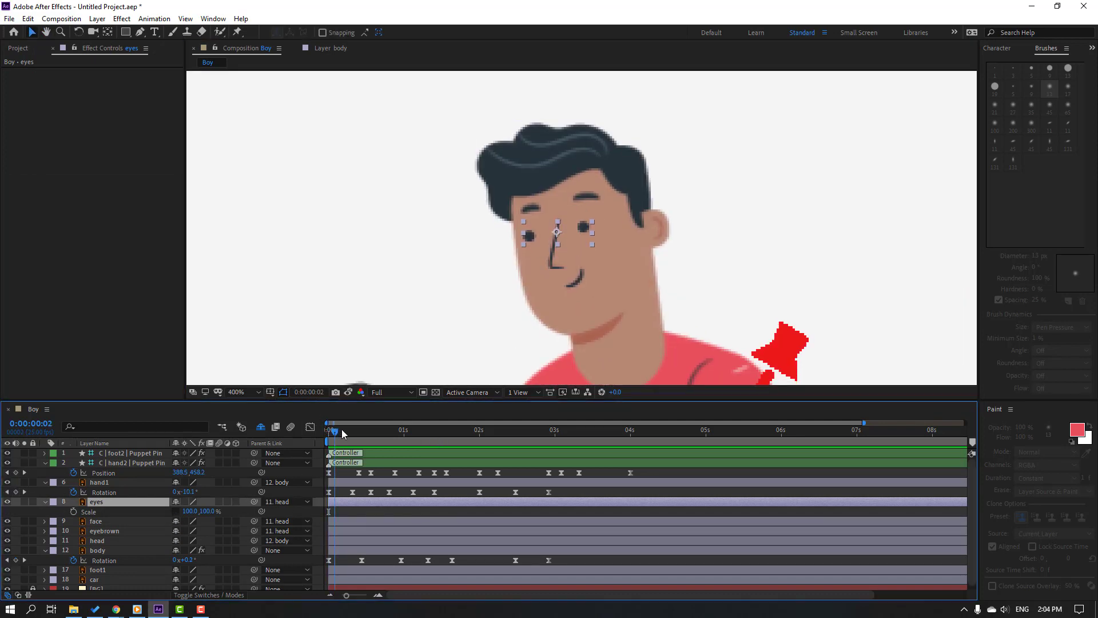
left_click(74, 512)
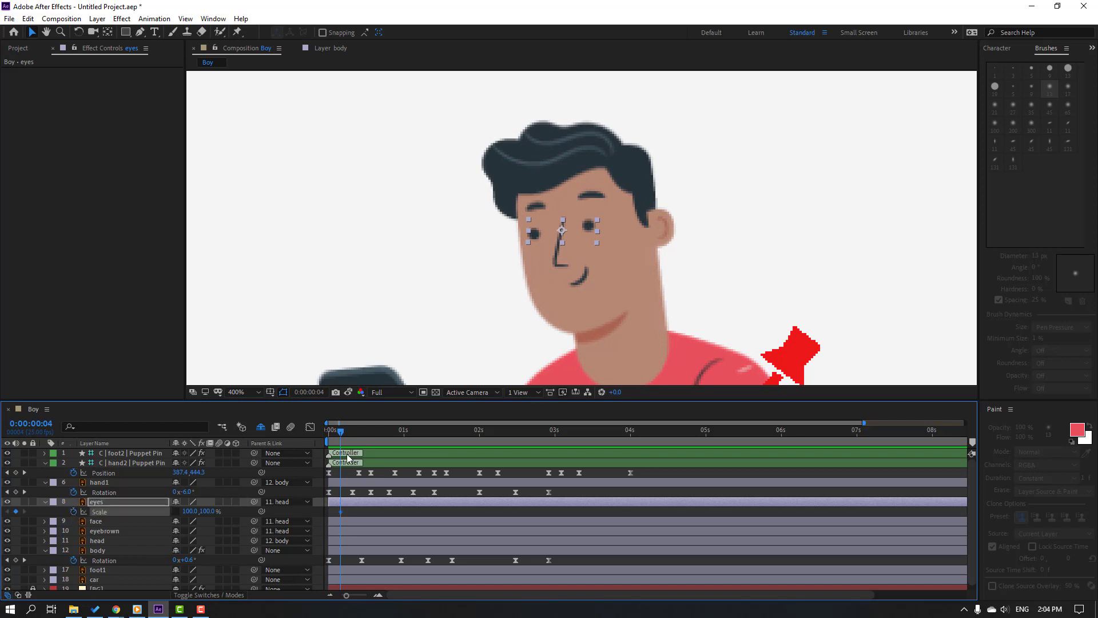
Close the eyes at frame 7 with a vertical scale of 5%, and copy the first Scale keyframe to frame 10
key("Page_Down")
key("Page_Down")
key("Page_Down")
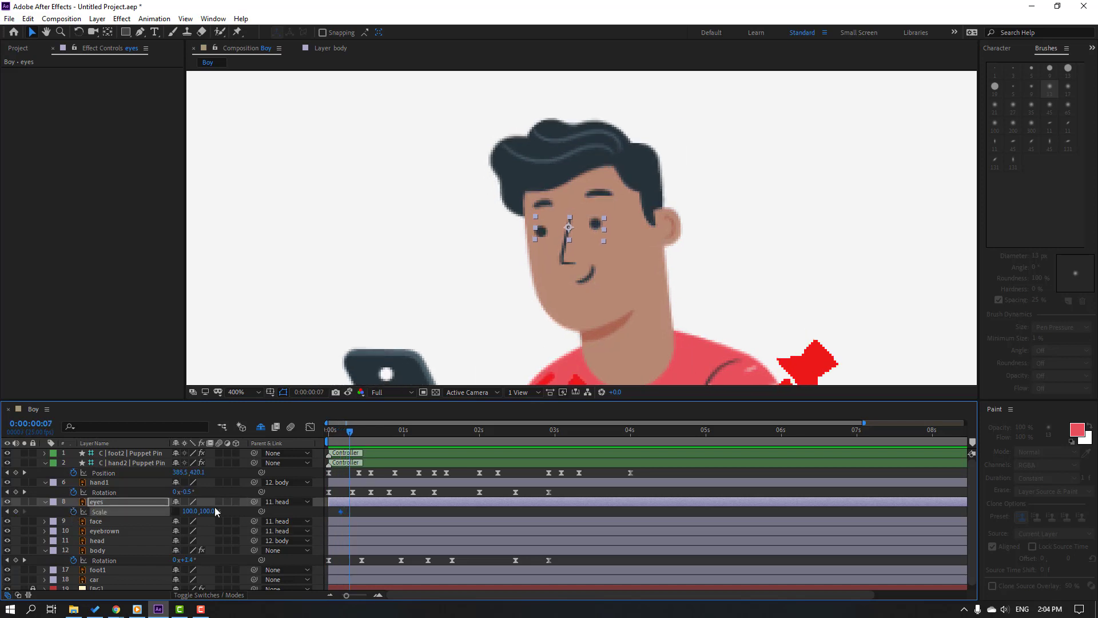
key("Return")
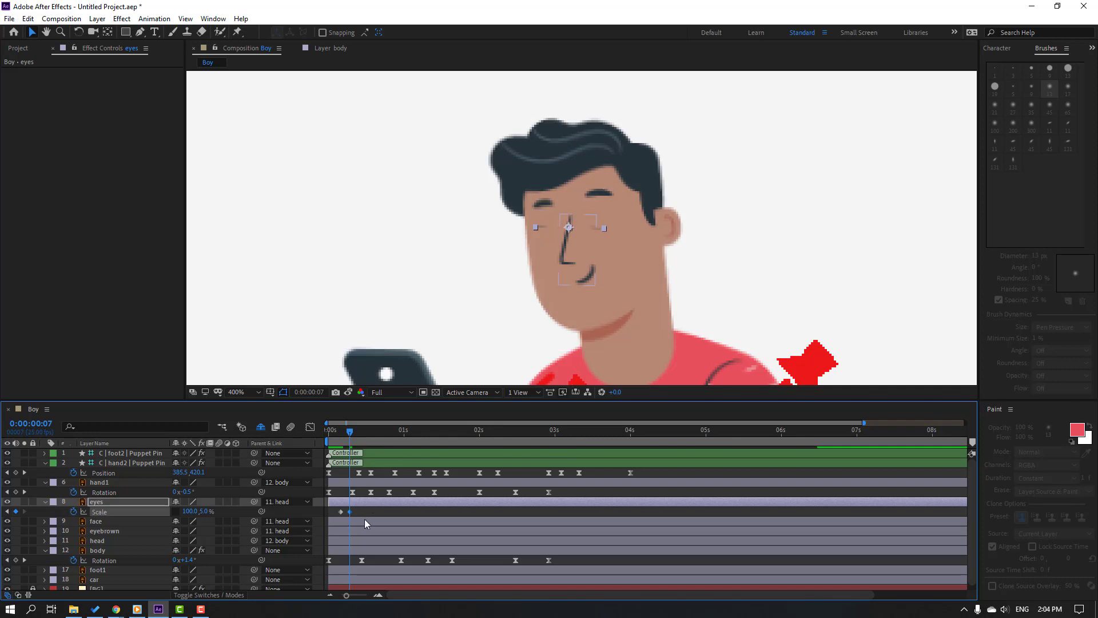
key("Page_Down")
key("Page_Down")
key("Page_Down")
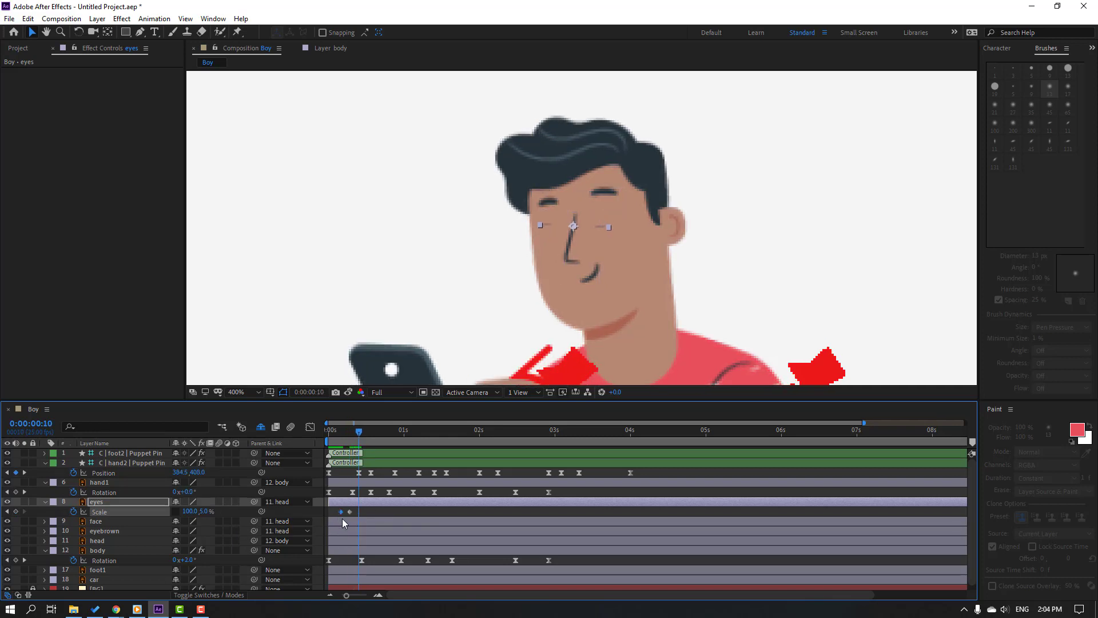
key("ctrl+v")
Apply Easy Ease to all three Scale keyframes of the eyes layer
left_click_drag(372, 510, 327, 521)
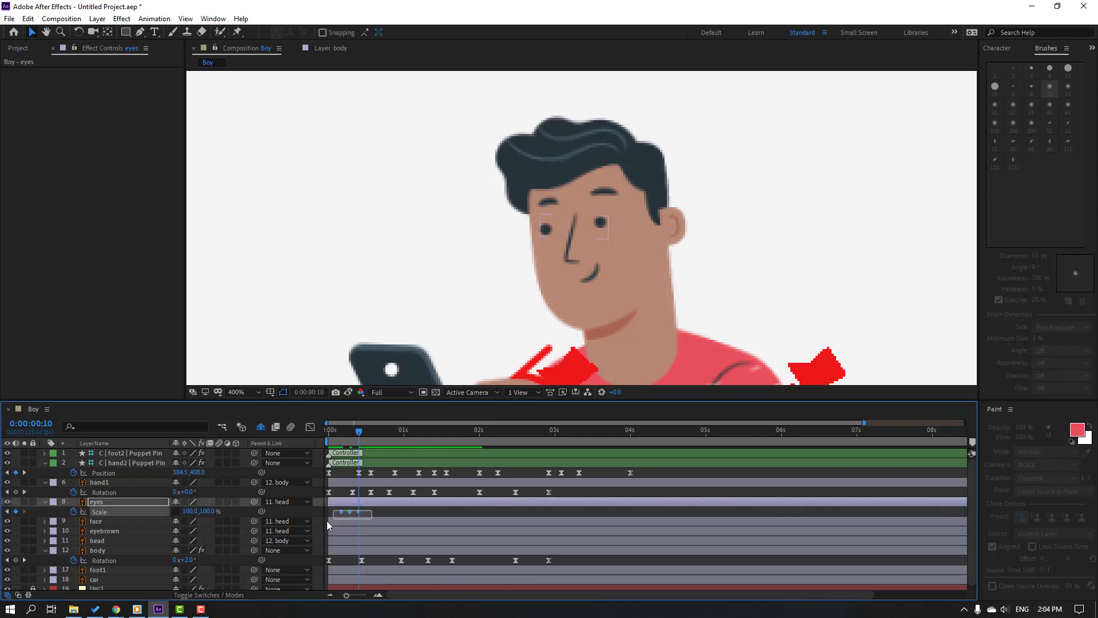
right_click(341, 511)
mouse_move(397, 500)
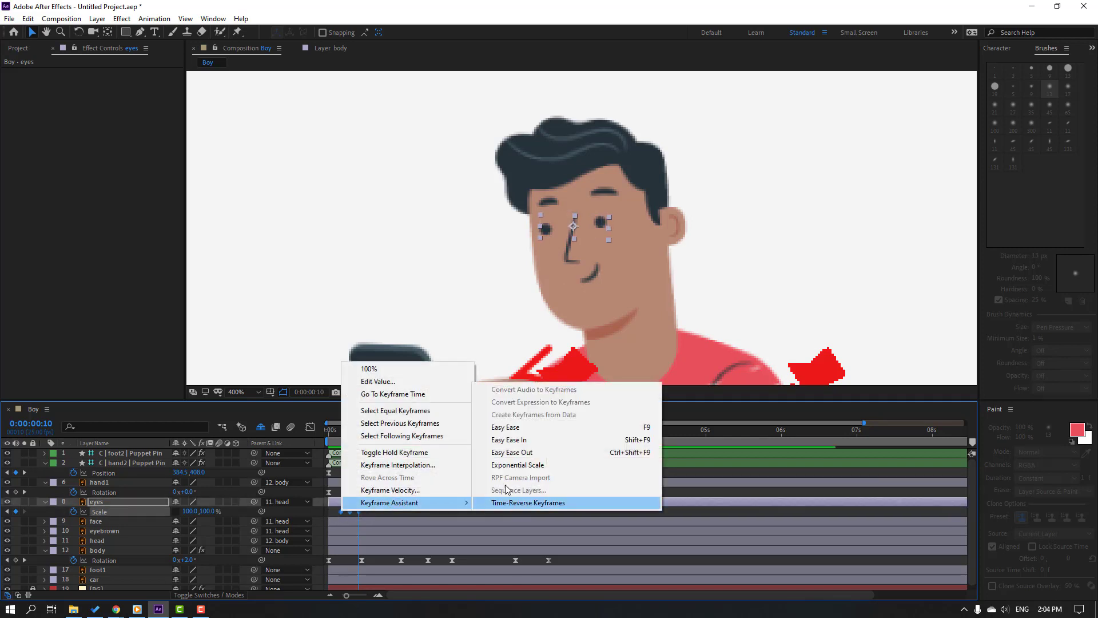
left_click(515, 427)
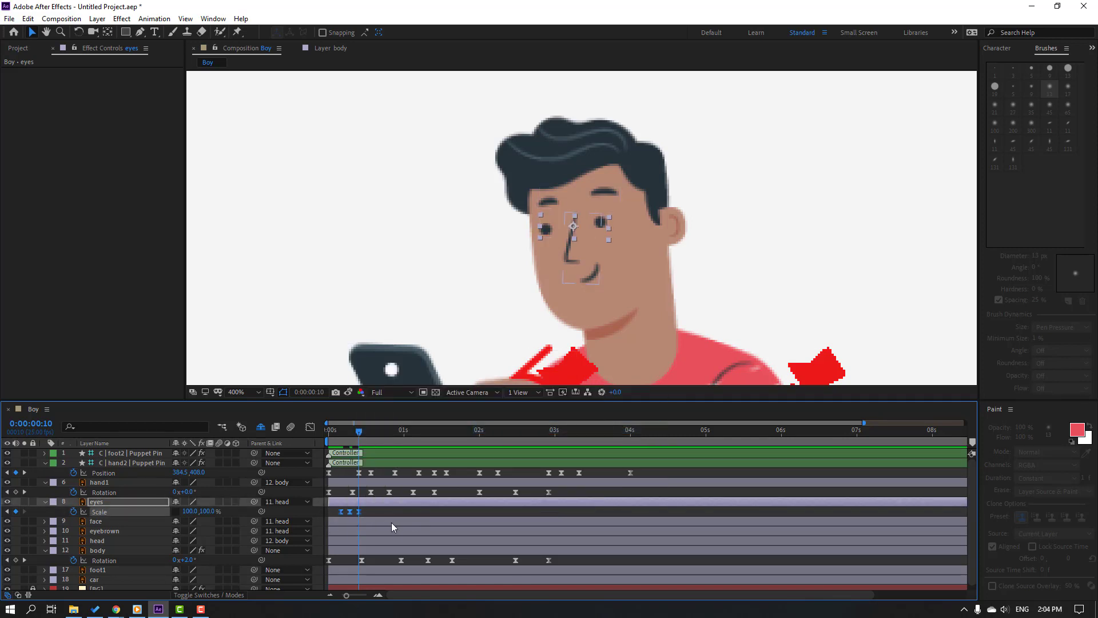
Repeat the eye blink by pasting its three Scale keyframes at about 1.5, 2.8, 4.3 and 5.8 seconds
scroll(459, 506, "down", 1)
left_click_drag(355, 433, 502, 435)
key("ctrl+v")
left_click_drag(577, 433, 604, 441)
key("ctrl+v")
left_click_drag(689, 433, 697, 433)
key("ctrl+v")
End the work area at 6:11 and preview the blinking with the whole boy in view
left_click_drag(728, 433, 737, 434)
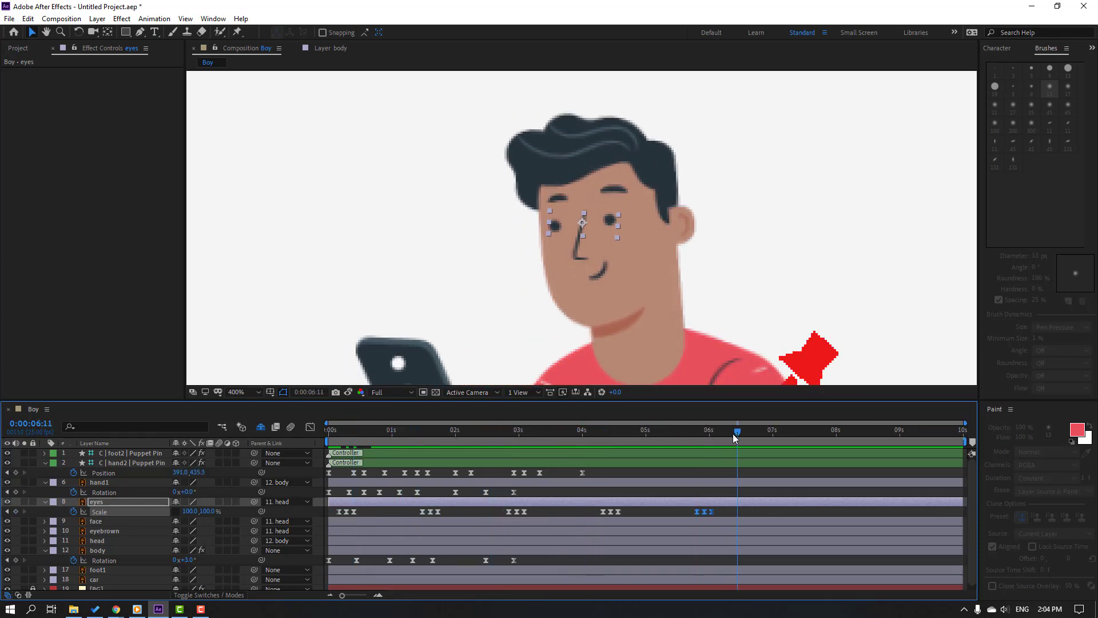
key("n")
key("space")
scroll(514, 334, "down", 4)
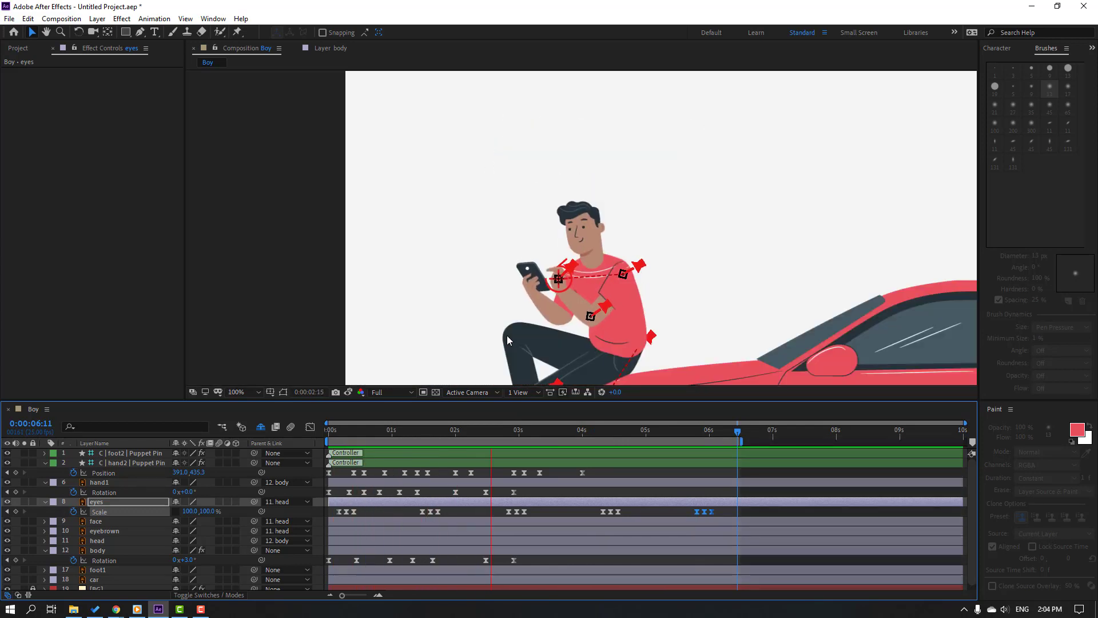
scroll(507, 335, "down", 2)
Reveal the head layer's Rotation and set its first keyframe at frame 3
left_click(105, 541)
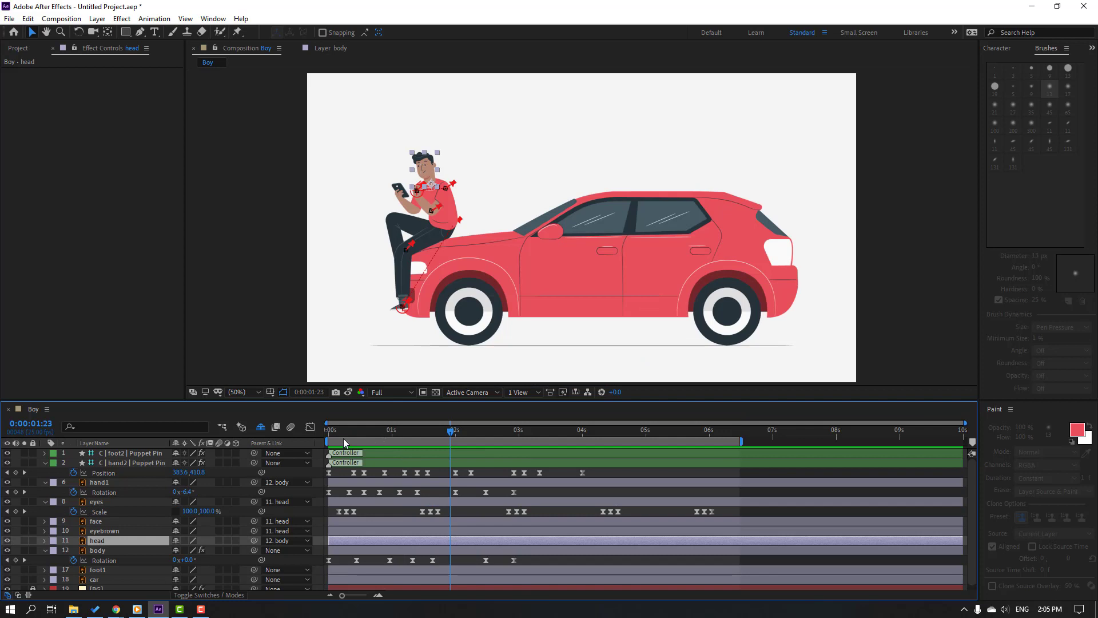
left_click(336, 438)
key("r")
left_click(73, 550)
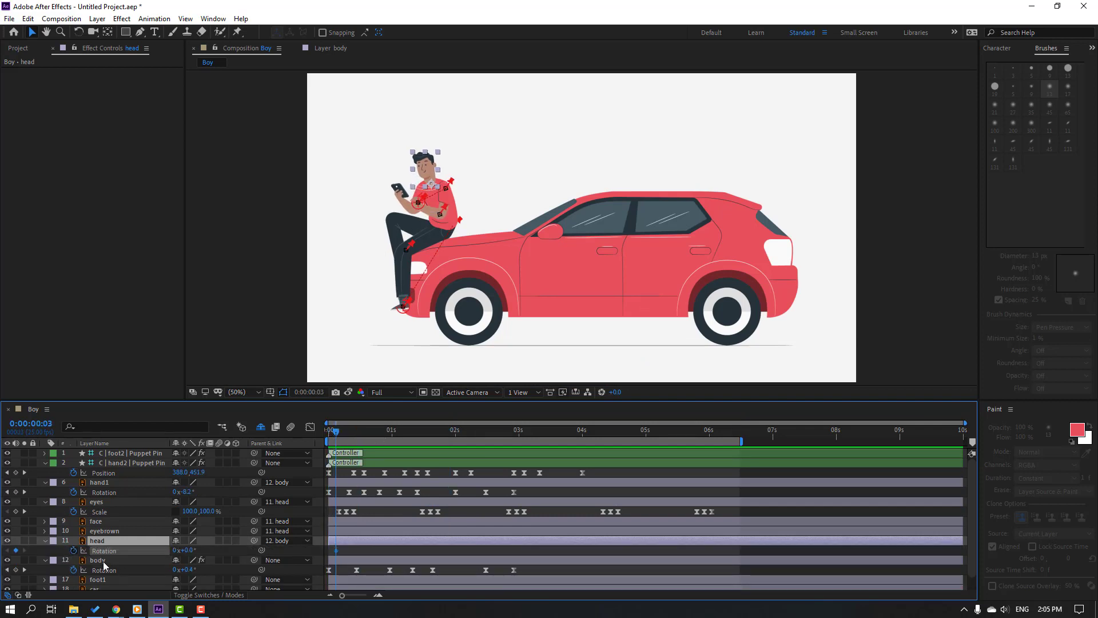
Tilt the head with a Rotation of -6° at frame 11
left_click_drag(337, 436, 356, 436)
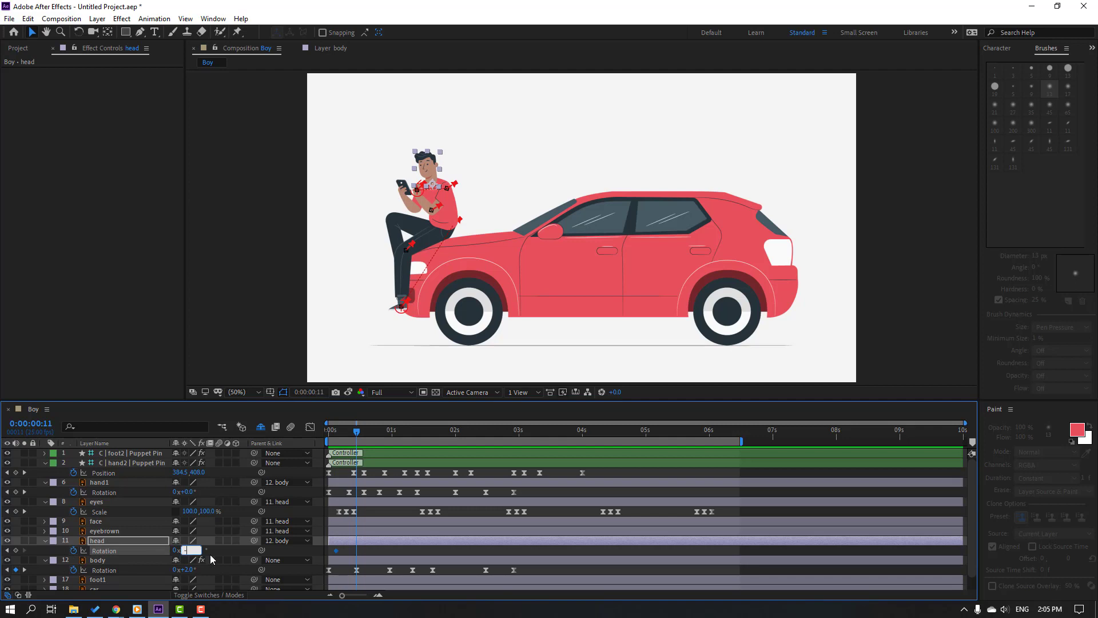
type("-3")
key("Return")
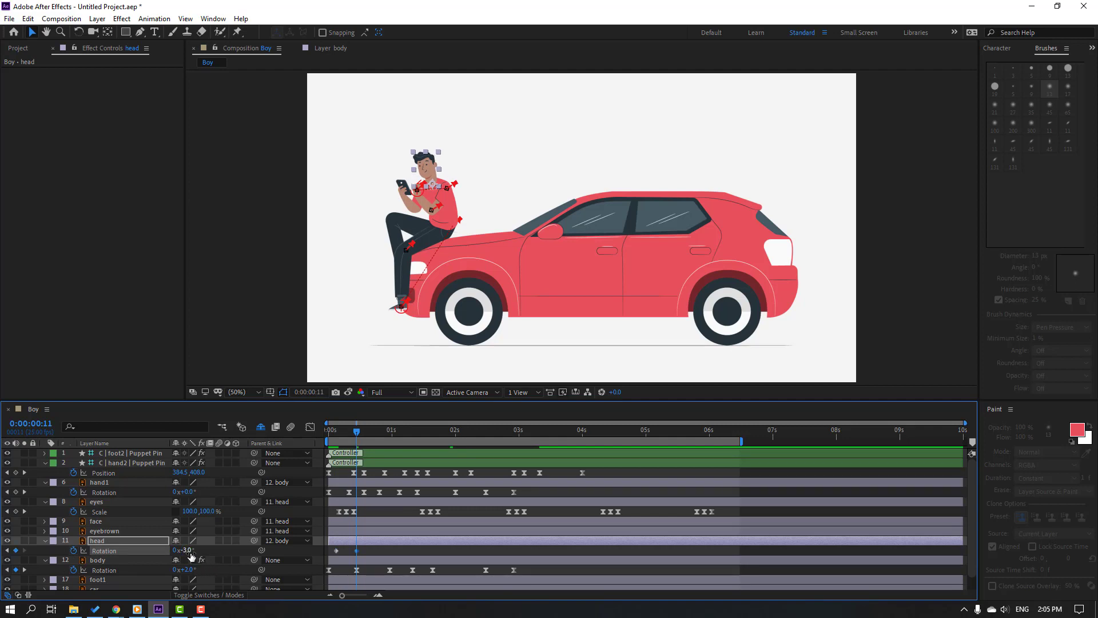
left_click(190, 552)
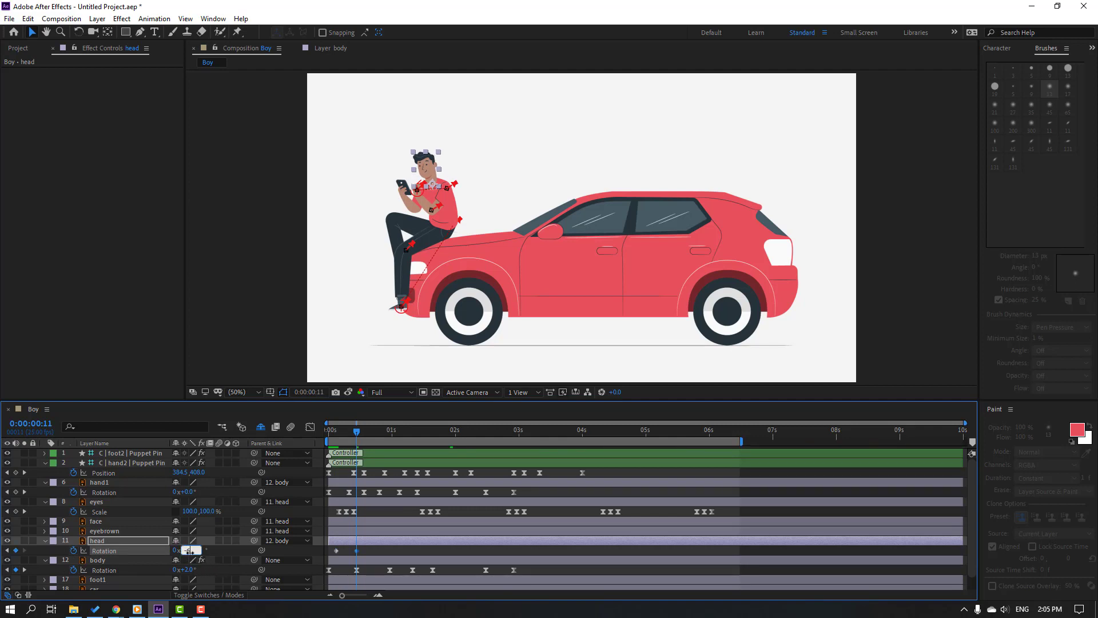
type("-6")
key("Return")
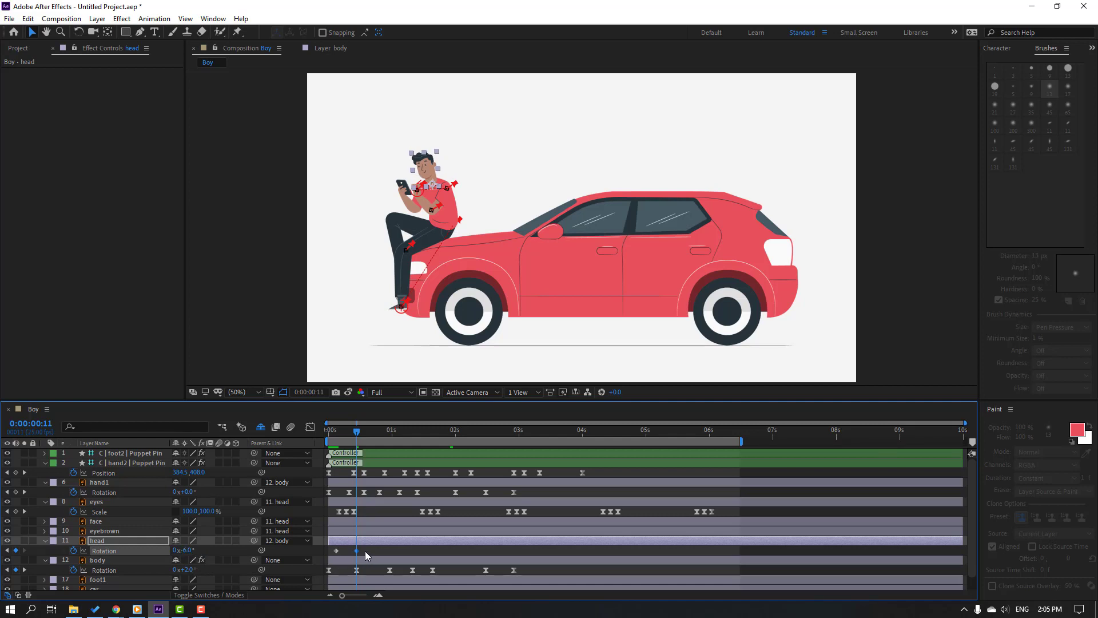
Apply Easy Ease to the head's Rotation keyframes and preview the tilt
right_click(336, 550)
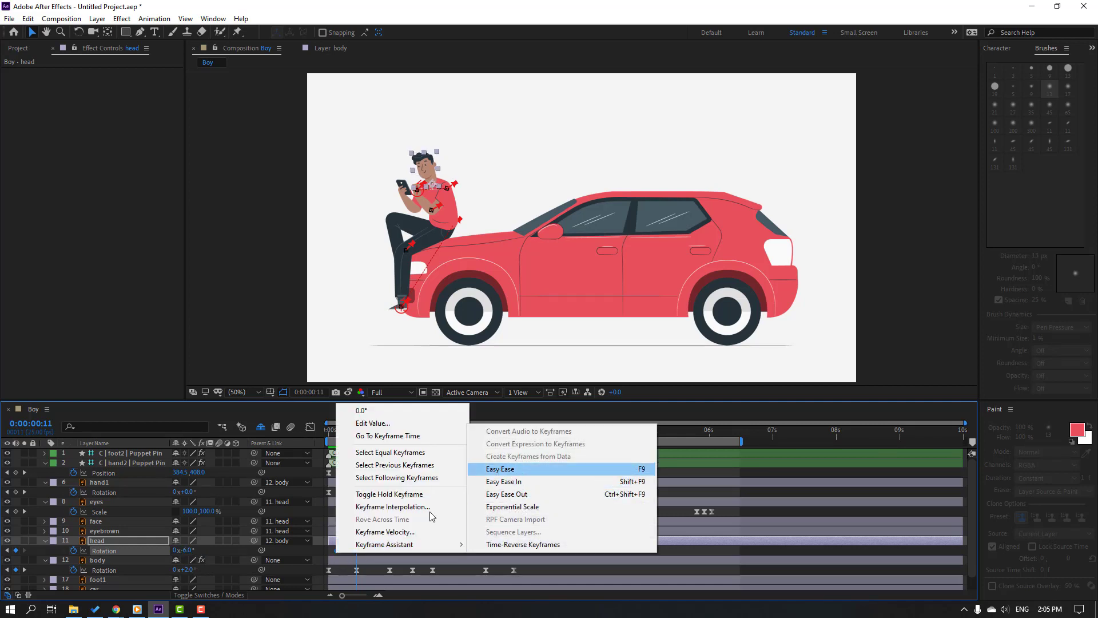
key("Return")
key("space")
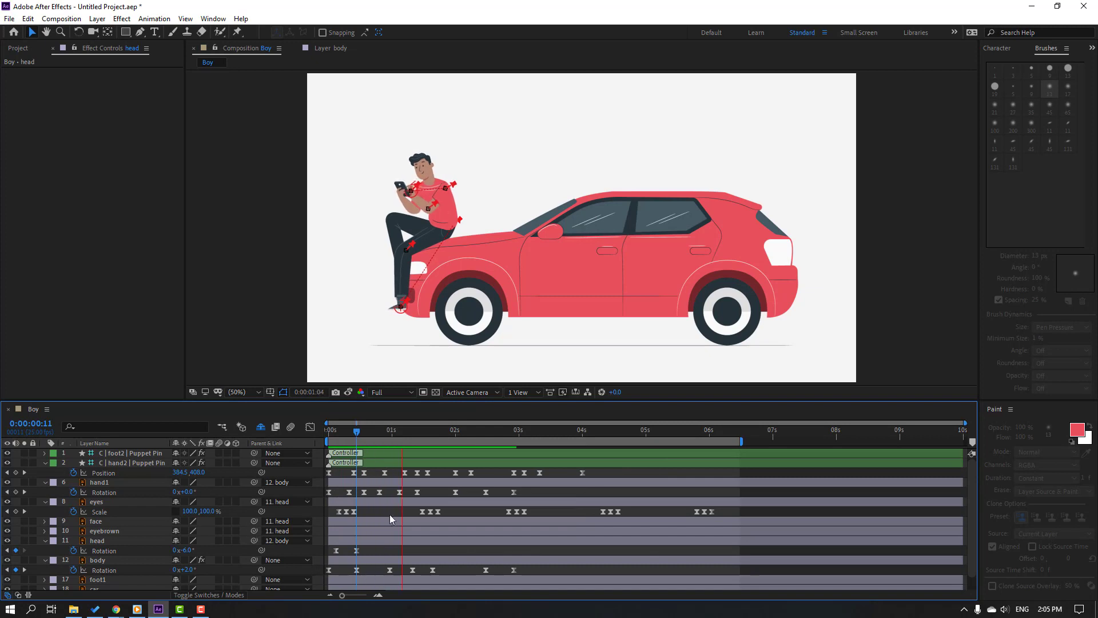
Add a hold keyframe to the head's Rotation at about 1.5 seconds, set it to 3° at 1:23, and preview
left_click(16, 551)
left_click_drag(429, 434, 451, 434)
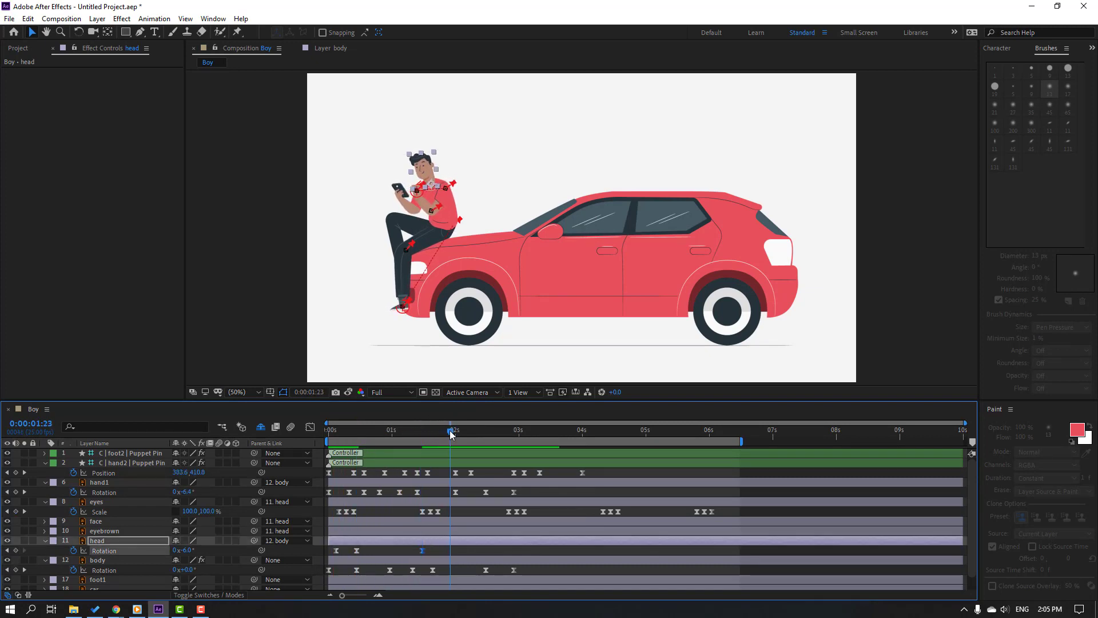
left_click(187, 550)
type("3")
key("Return")
key("space")
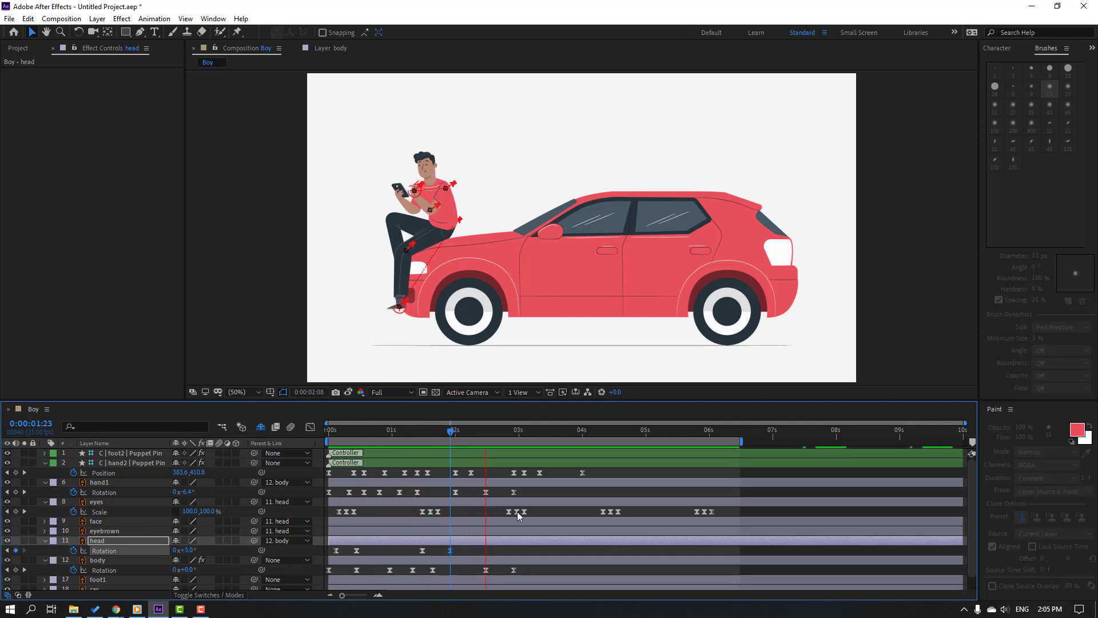
Hold the head's Rotation with a keyframe at 3:07, and set it to -5° at 3:18
left_click_drag(483, 430, 519, 430)
left_click(537, 432)
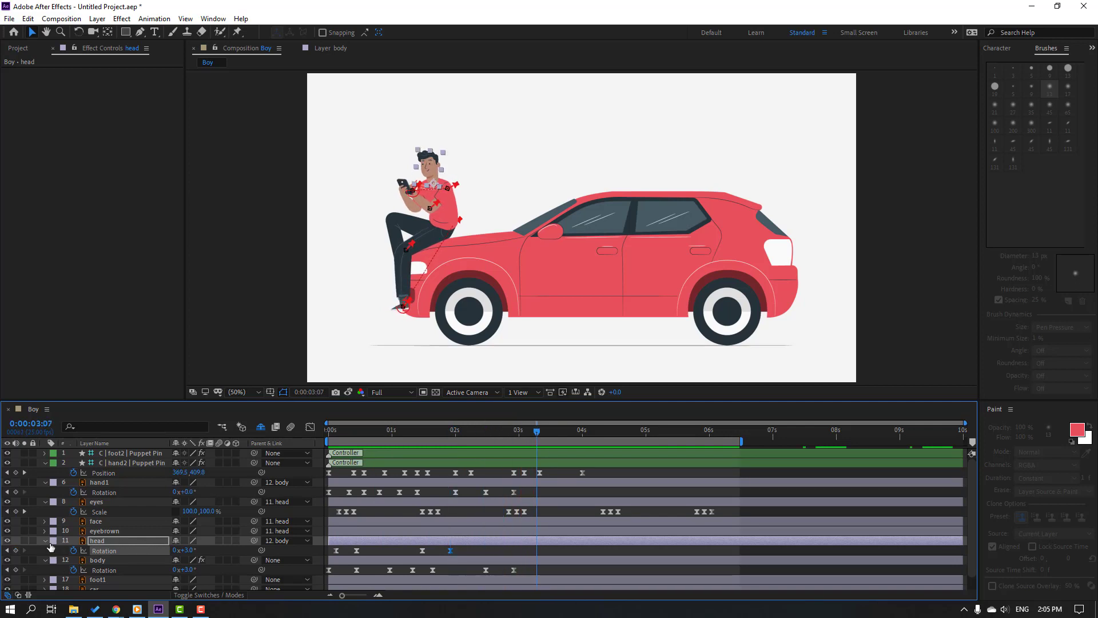
left_click(566, 438)
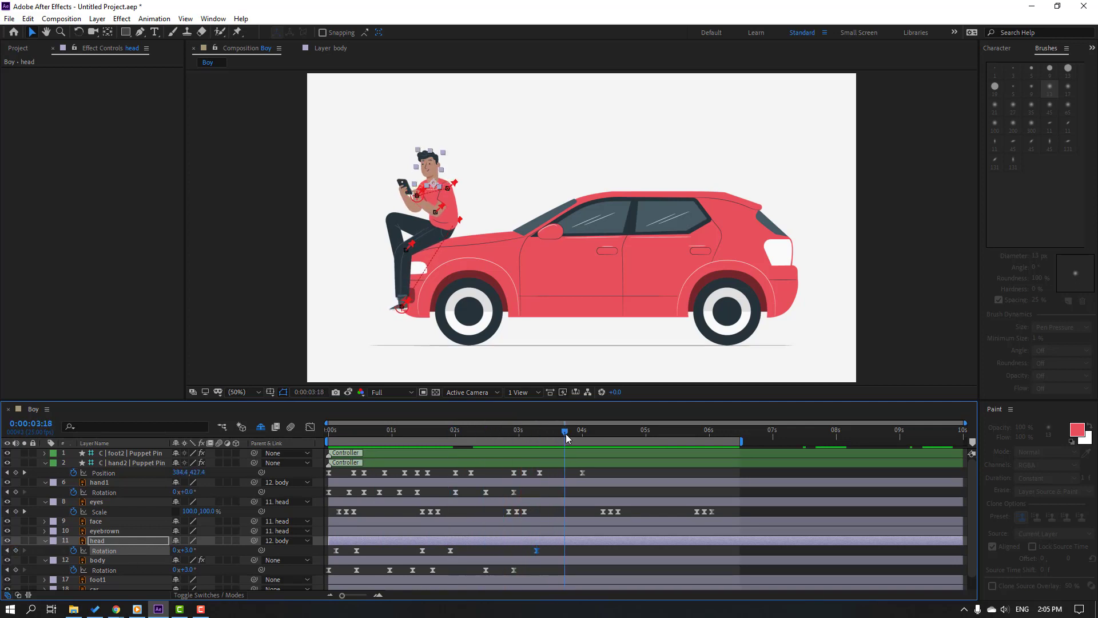
left_click(188, 550)
type("-5")
key("Return")
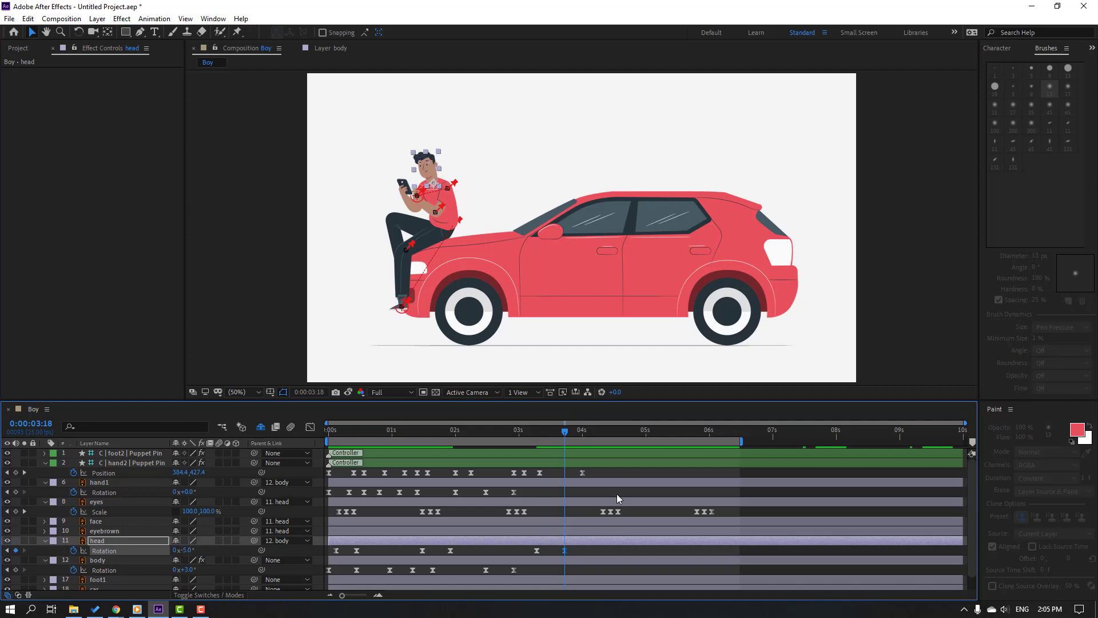
Hold the head's Rotation with a keyframe at 4:21, and set it to 2° at 5:12
left_click(636, 433)
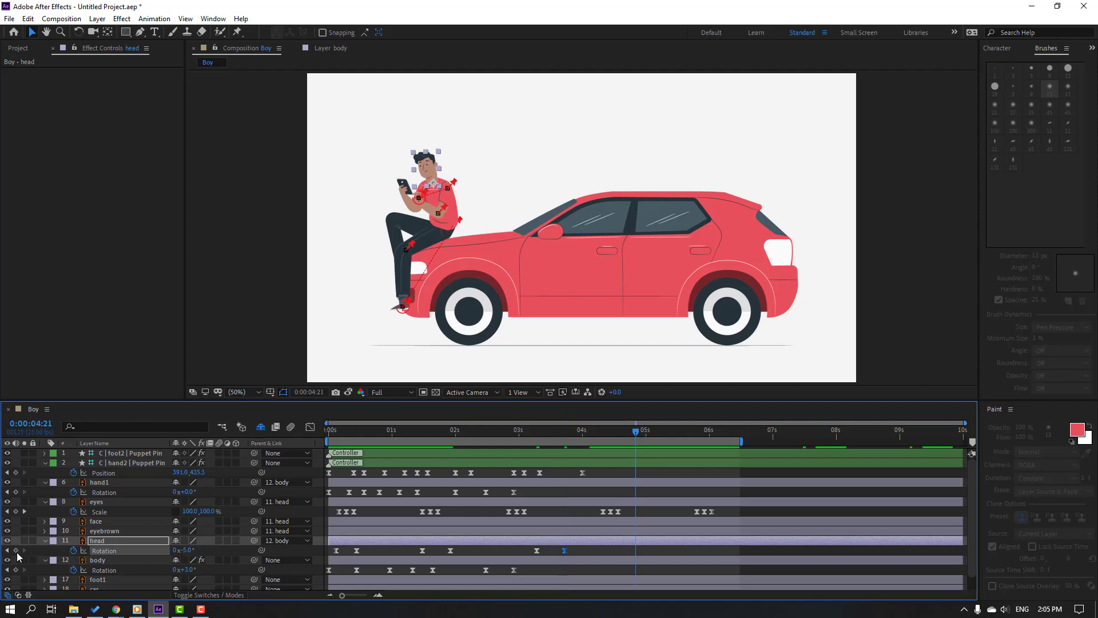
left_click(15, 550)
left_click(675, 434)
left_click(189, 552)
type("2")
key("Return")
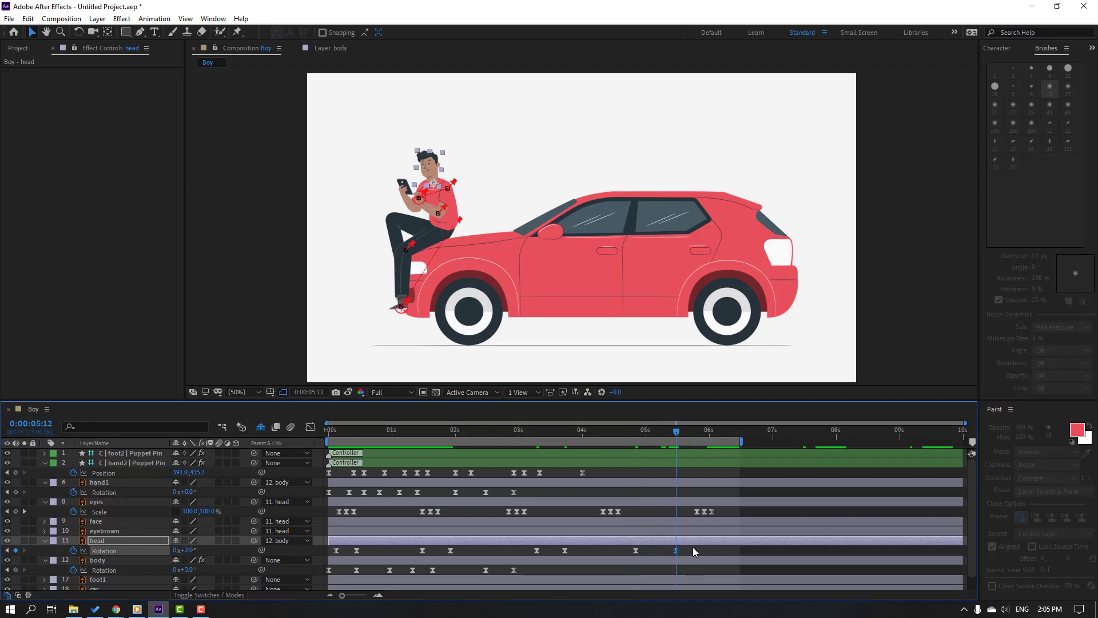